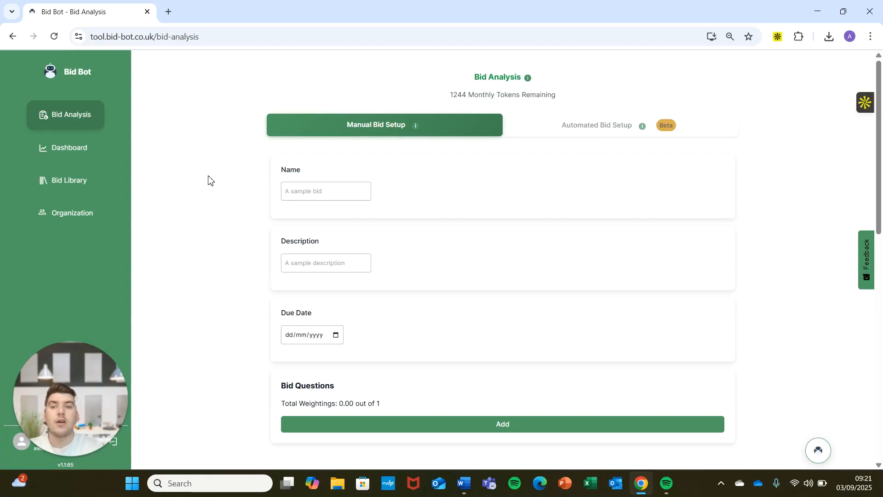
# Name the new bid "IT supply bid" in the manual bid setup
pyautogui.click(316, 193)
pyautogui.write('IT suppkly')
pyautogui.write('y b')
pyautogui.click(437, 225)
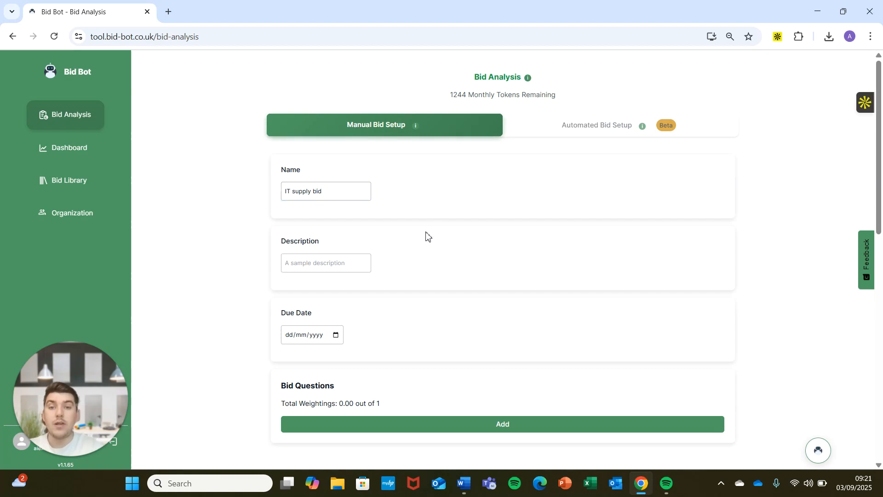
# Enter the bid description "Test" and set the due date to 05/09/2025
pyautogui.click(325, 259)
pyautogui.write('Test')
pyautogui.press('Tab')
pyautogui.click(336, 336)
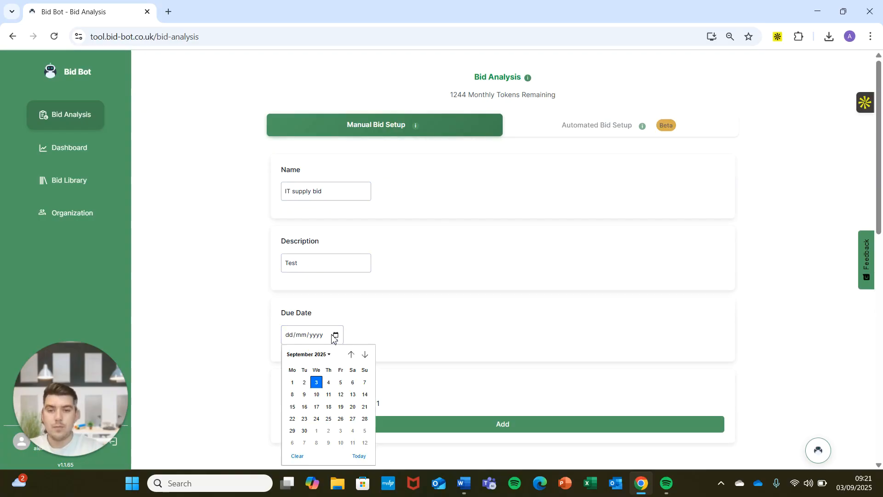
pyautogui.click(340, 382)
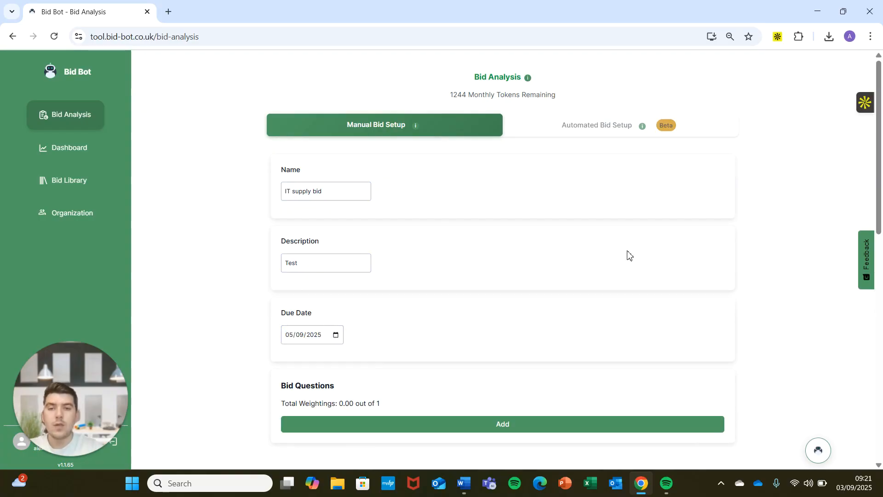
# Add a bid question with a weighting of 1.00 and the name "IT methodology"
pyautogui.scroll(-1, 322, 253)
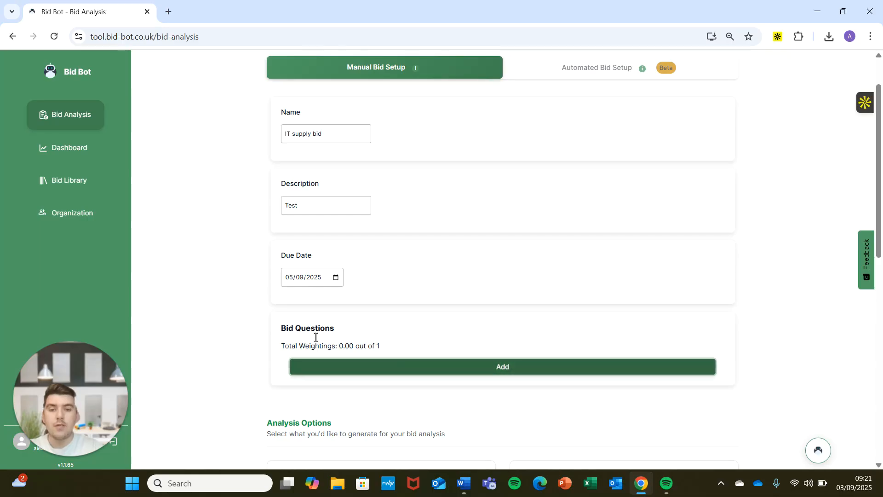
pyautogui.click(388, 365)
pyautogui.scroll(-2, 238, 230)
pyautogui.click(341, 196)
pyautogui.click(341, 249)
pyautogui.write('1.')
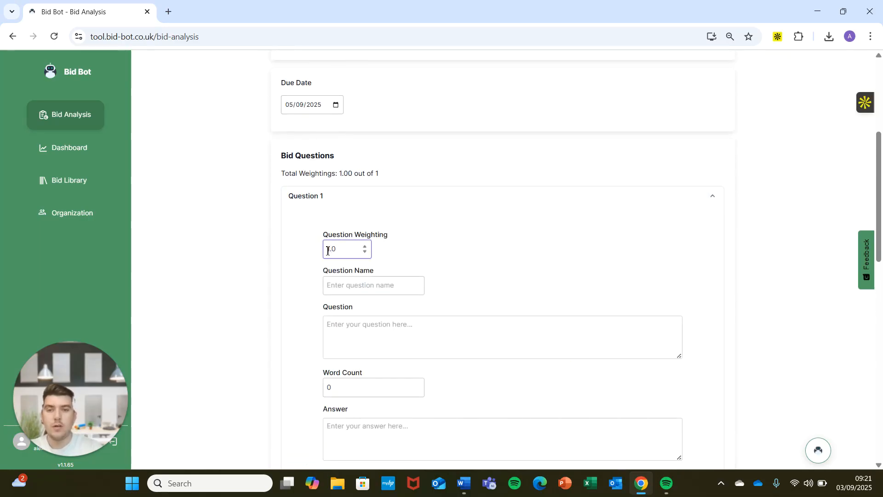
pyautogui.write('0')
pyautogui.click(328, 287)
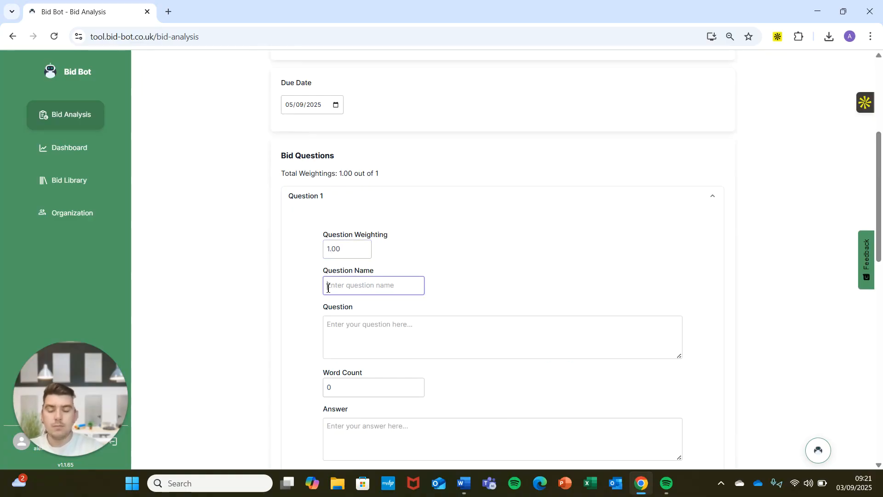
pyautogui.write('IT methodology')
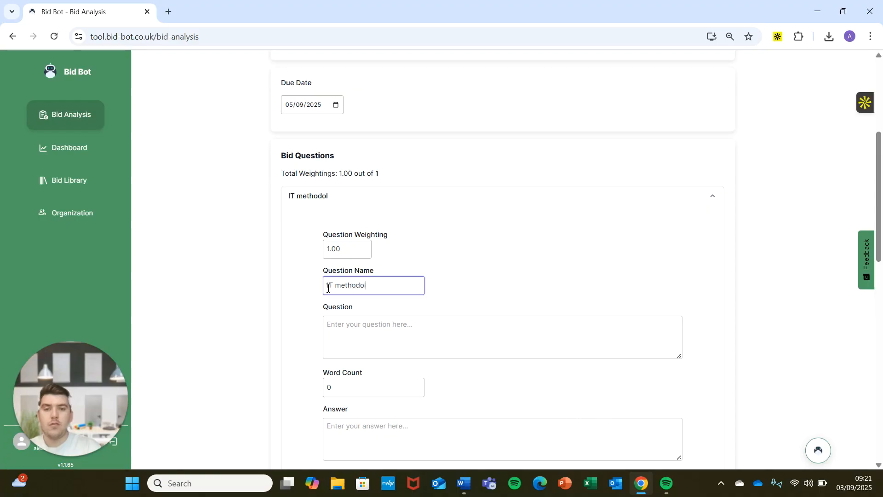
# Copy the underlined methodology question from the Word document into the question text of the IT methodology entry in Bid Bot
pyautogui.click(464, 483)
pyautogui.tripleClick(245, 161)
pyautogui.hotkey('ctrl', 'c')
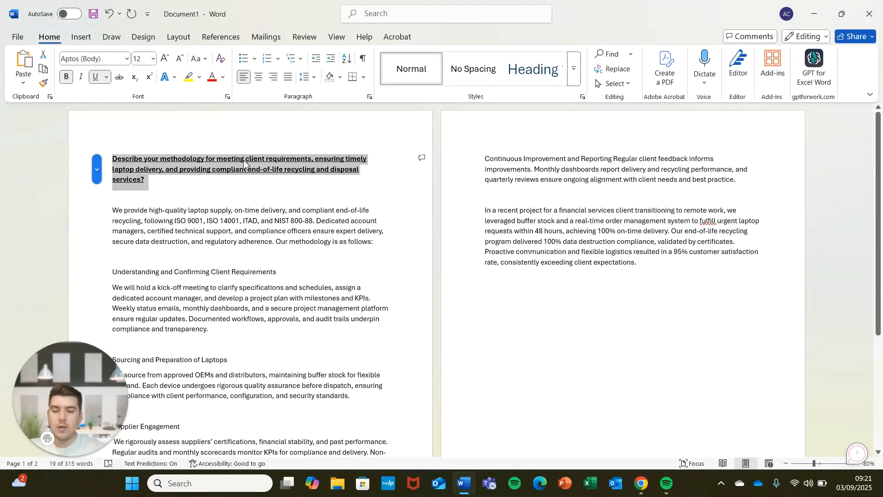
pyautogui.click(286, 211)
pyautogui.click(817, 13)
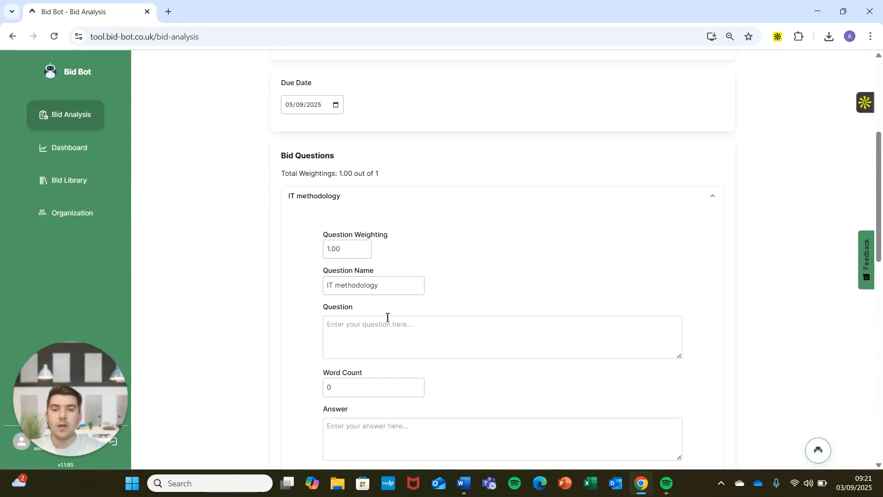
pyautogui.scroll(-1, 387, 316)
pyautogui.click(358, 271)
pyautogui.hotkey('ctrl', 'v')
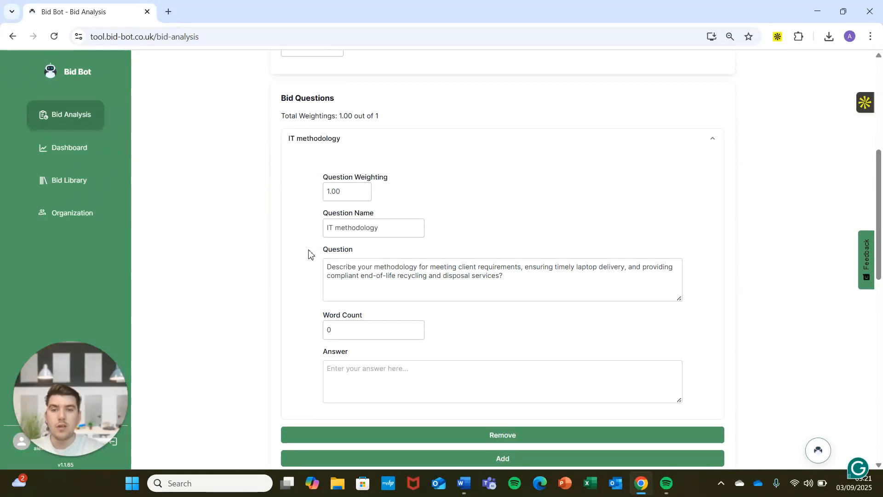
pyautogui.scroll(5, 460, 184)
pyautogui.scroll(-5, 590, 75)
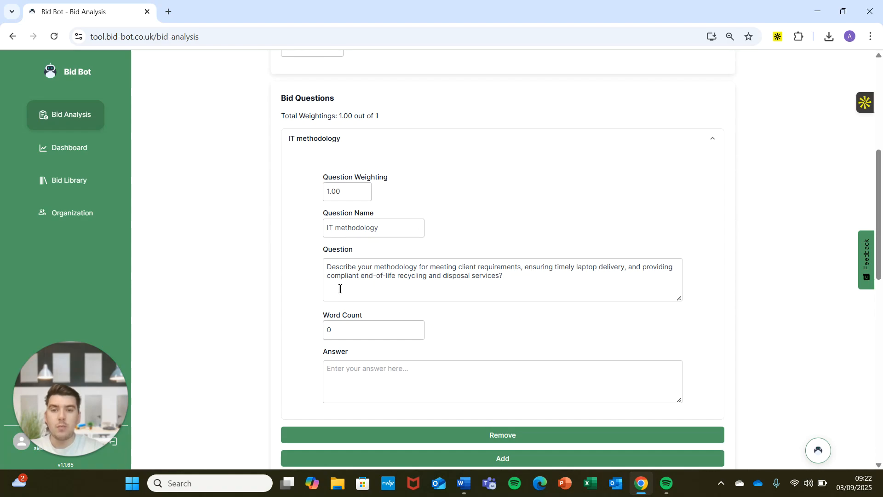
# Copy the full answer text below the question in the Word document into the IT methodology entry's answer in Bid Bot
pyautogui.scroll(-1, 322, 341)
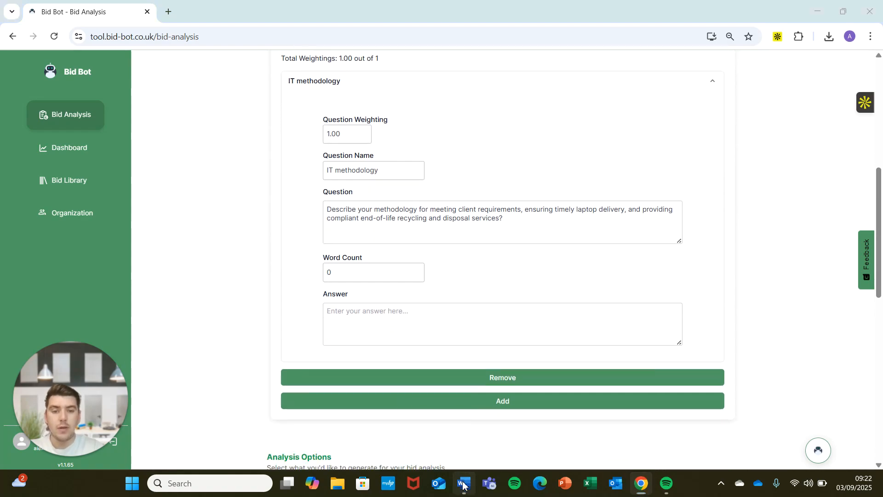
pyautogui.click(463, 483)
pyautogui.hotkey('ctrl', 'a')
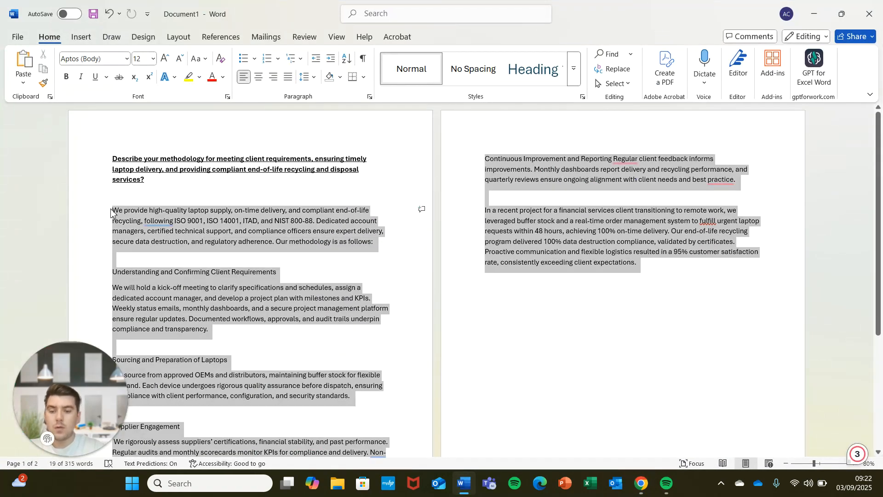
pyautogui.click(261, 221)
pyautogui.click(813, 13)
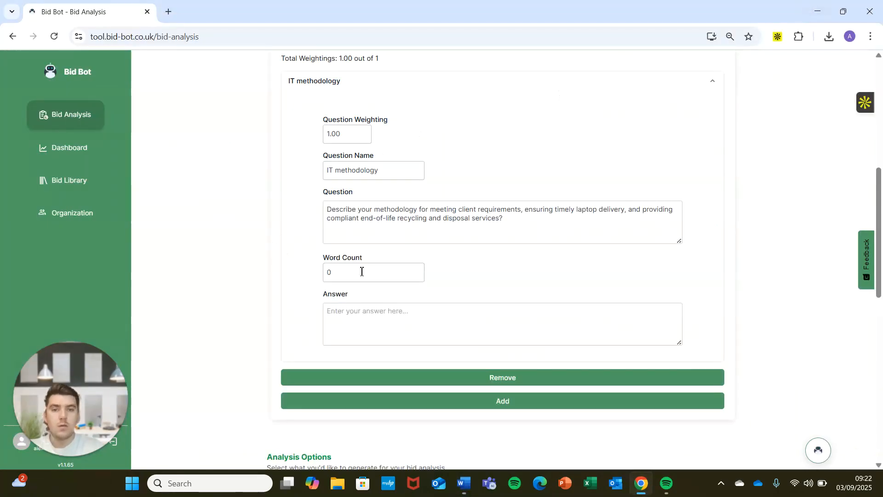
pyautogui.click(345, 318)
pyautogui.hotkey('ctrl', 'v')
# Set the IT methodology question's word count to 500 and collapse the question
pyautogui.click(328, 268)
pyautogui.click(271, 173)
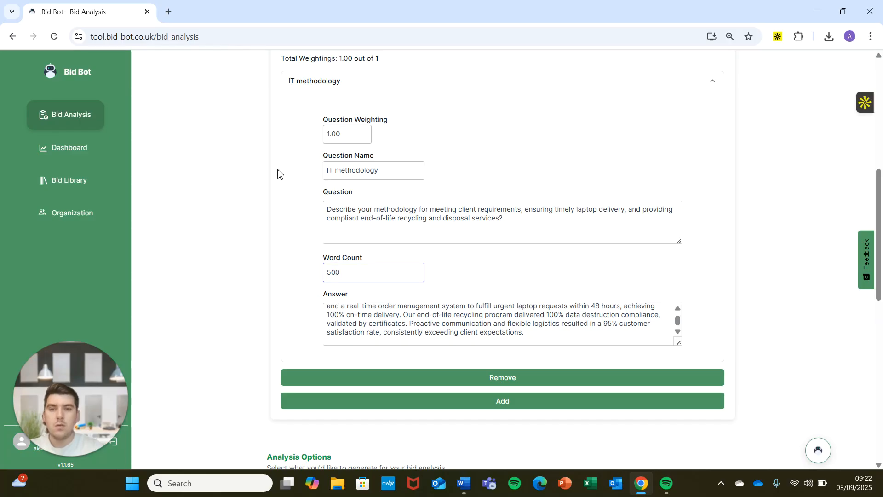
pyautogui.scroll(4, 448, 209)
pyautogui.click(706, 258)
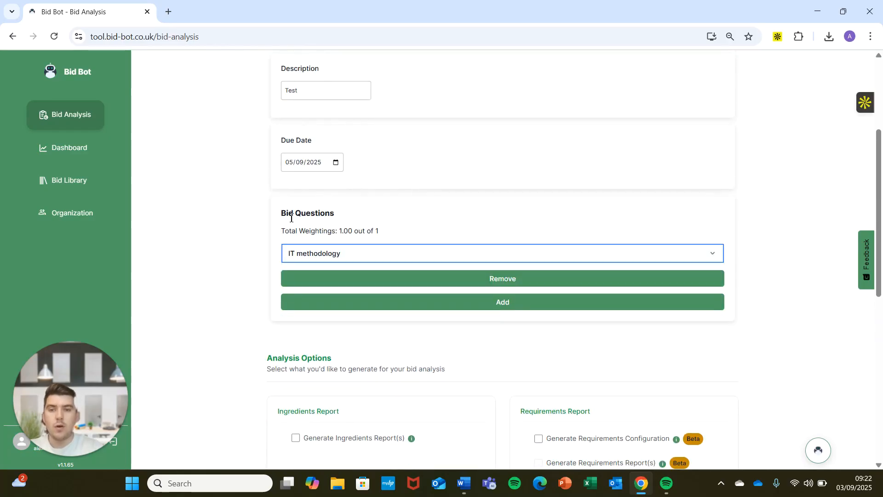
# Enable generation of the Ingredients Report in the analysis options
pyautogui.scroll(-5, 257, 220)
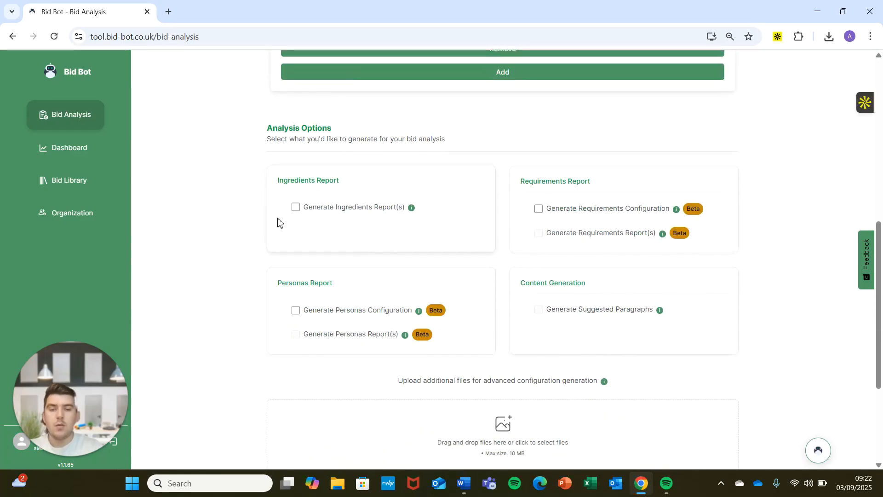
pyautogui.scroll(-1, 228, 191)
pyautogui.click(296, 151)
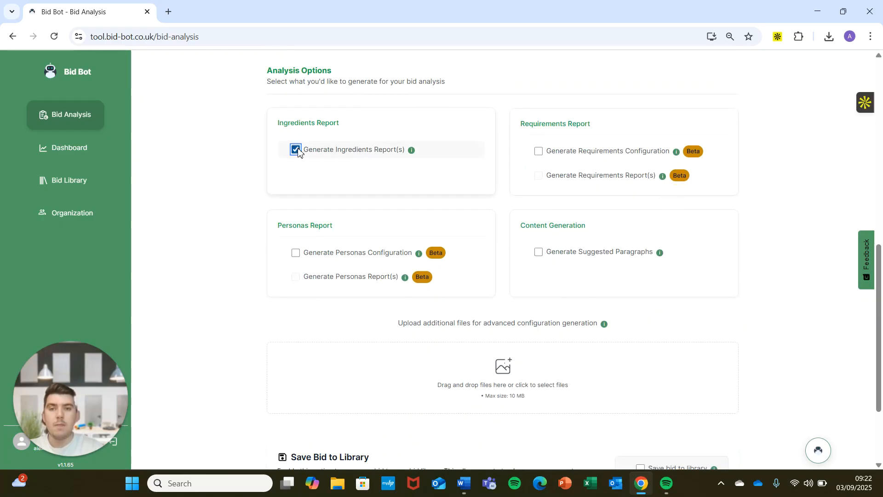
# Review the bid setup form, including the report options, additional file upload and the option to save the bid to the library
pyautogui.scroll(-1, 432, 357)
pyautogui.scroll(-1, 414, 322)
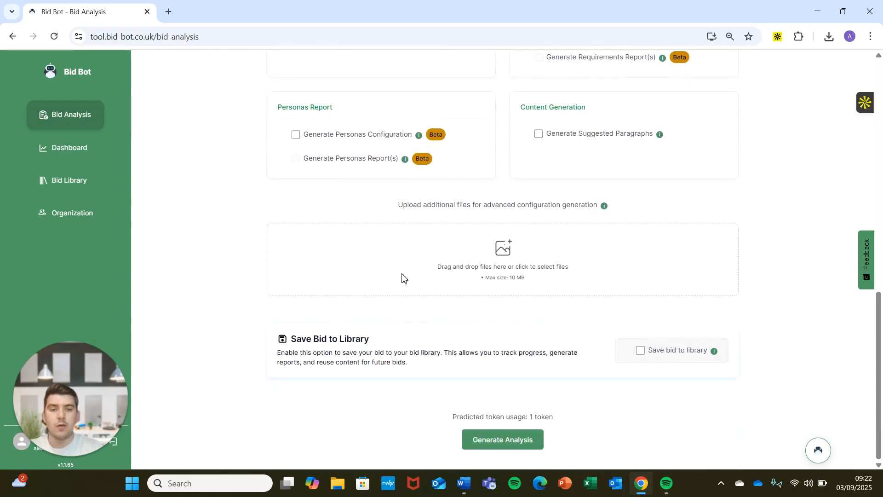
pyautogui.scroll(2, 432, 300)
pyautogui.scroll(2, 431, 300)
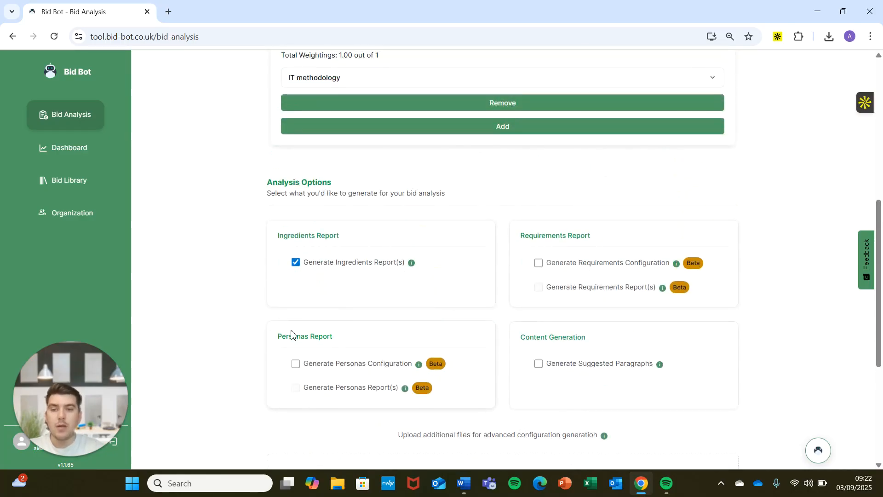
pyautogui.scroll(-4, 211, 276)
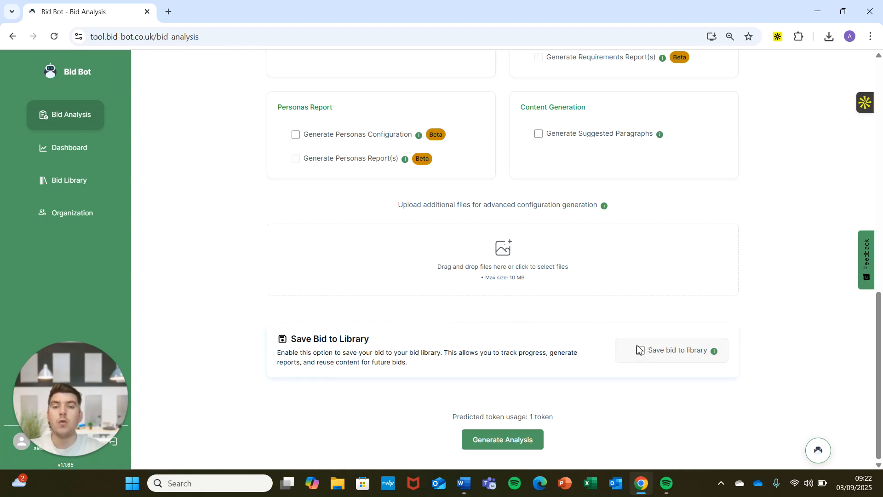
pyautogui.scroll(15, 180, 268)
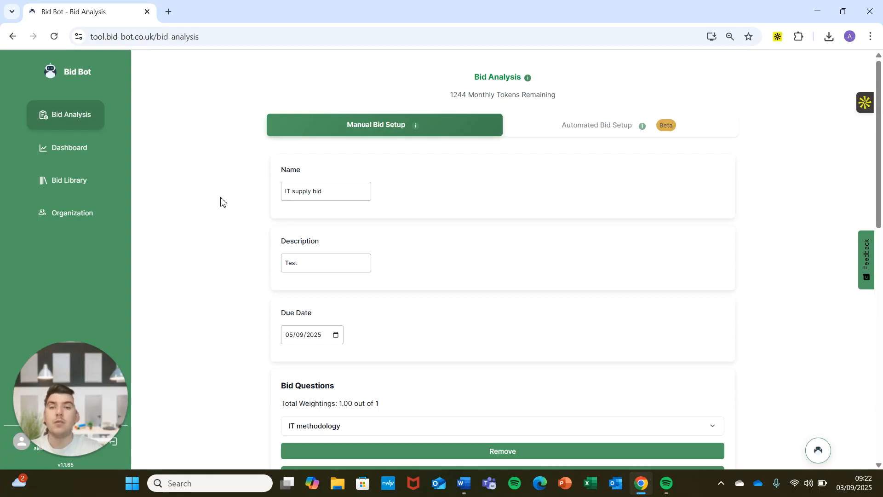
pyautogui.scroll(-9, 223, 203)
pyautogui.scroll(-1, 248, 270)
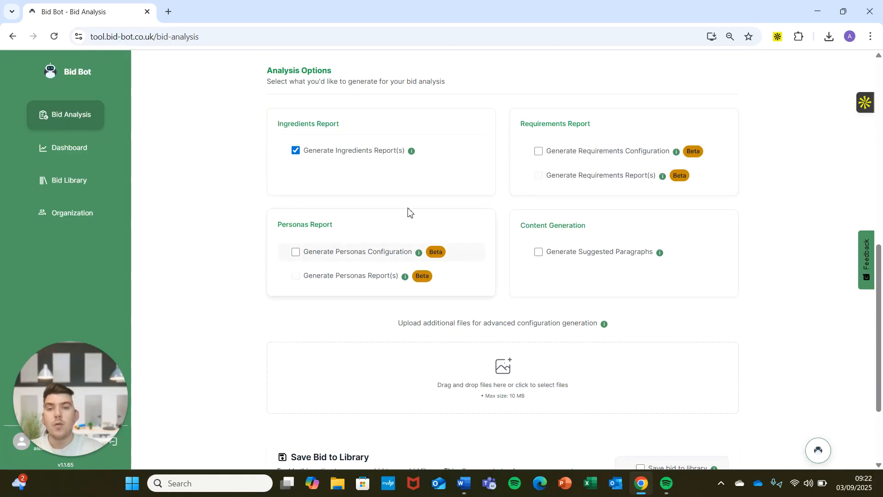
pyautogui.scroll(-1, 216, 285)
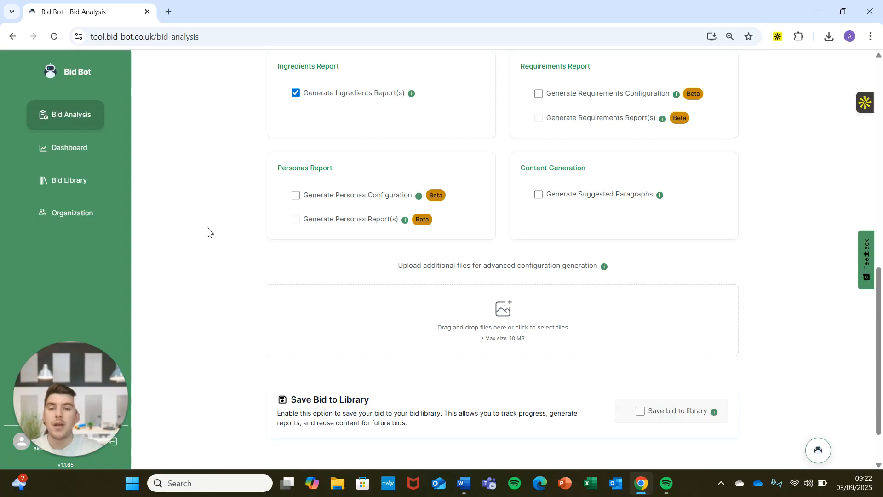
pyautogui.scroll(-1, 378, 412)
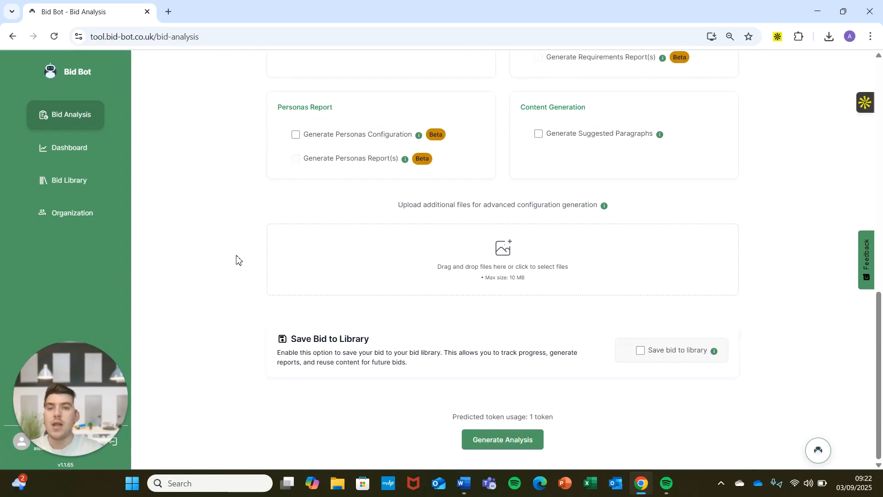
pyautogui.scroll(2, 237, 260)
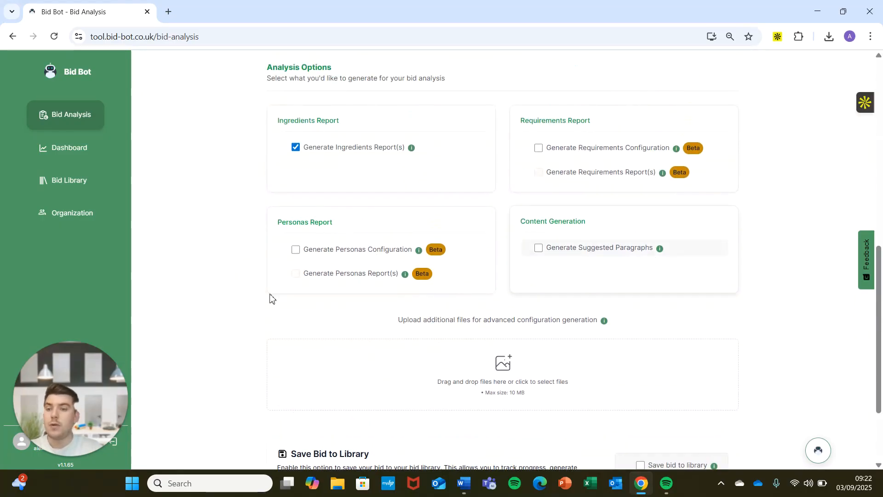
# Create the bid folder for the IT supply bid from the completed setup
pyautogui.scroll(-1, 190, 276)
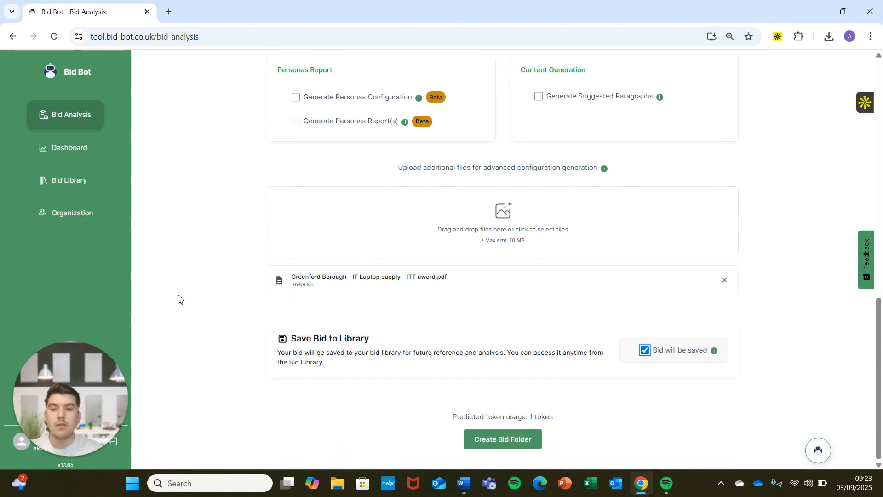
pyautogui.click(500, 441)
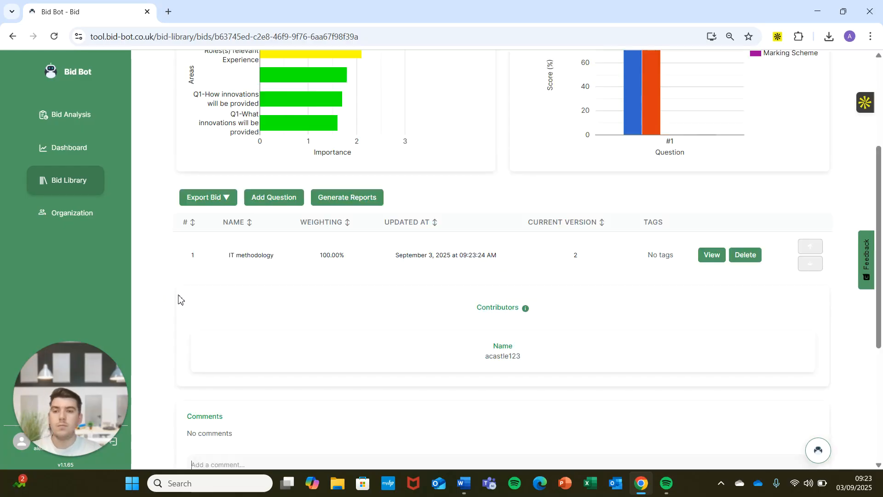
# Sort the bid's questions by update date and review the improvement areas, report results chart and question table
pyautogui.click(479, 223)
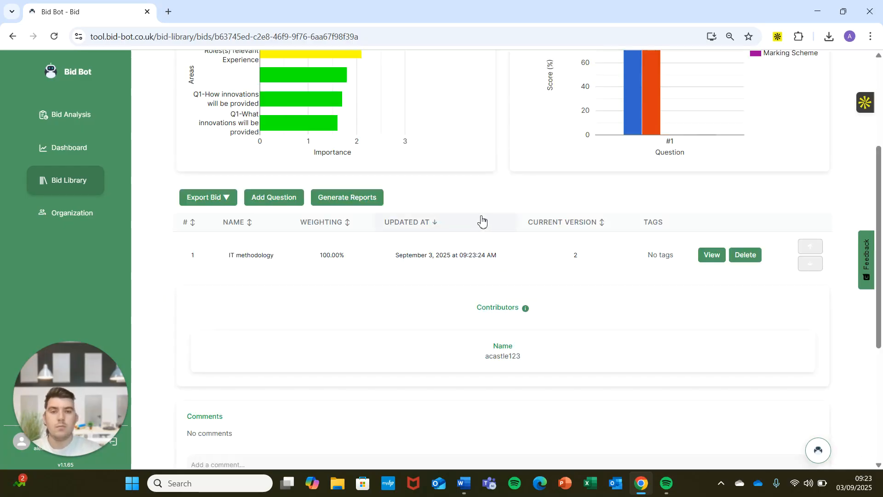
pyautogui.scroll(4, 538, 191)
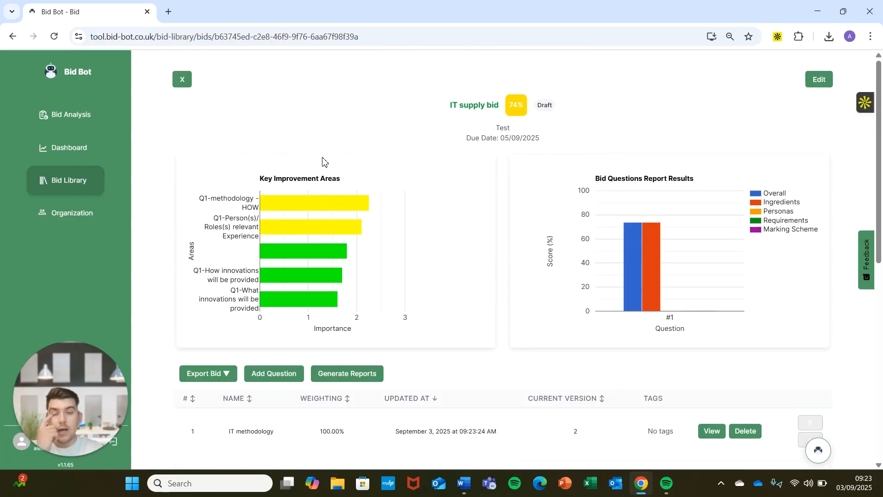
pyautogui.scroll(-3, 252, 286)
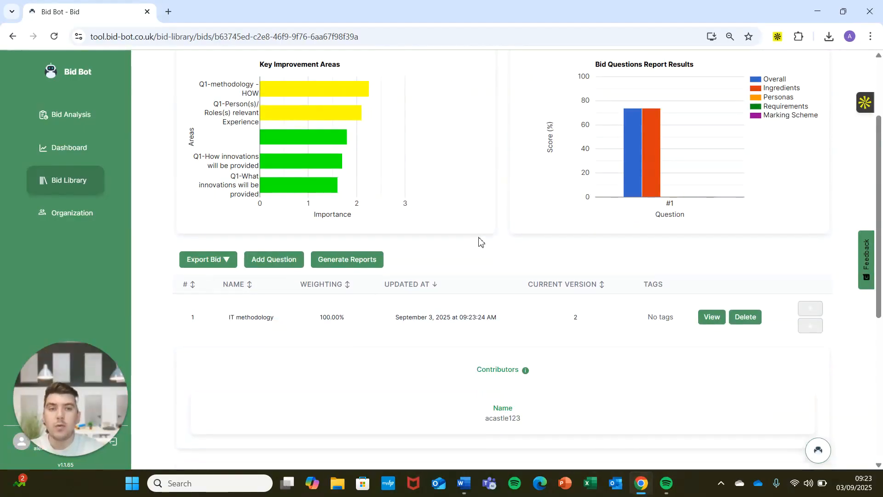
pyautogui.scroll(3, 479, 241)
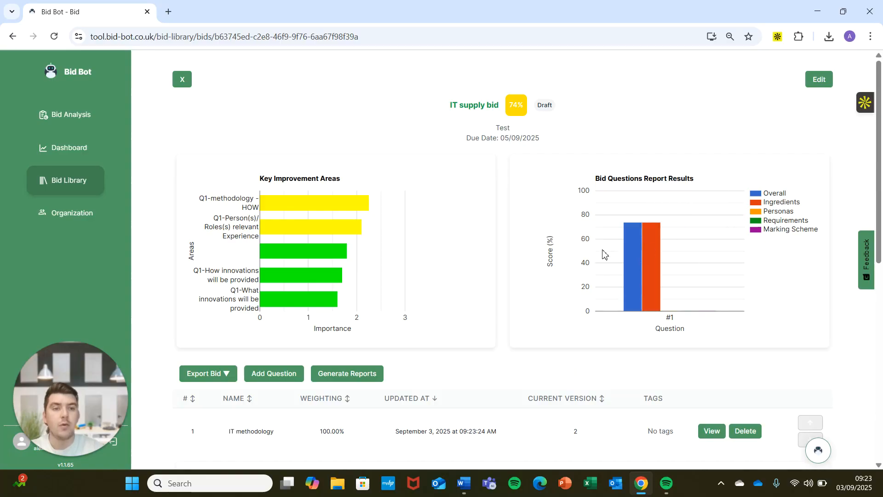
# Open the IT supply bid for editing, go through its details and files, and save the bid
pyautogui.click(811, 81)
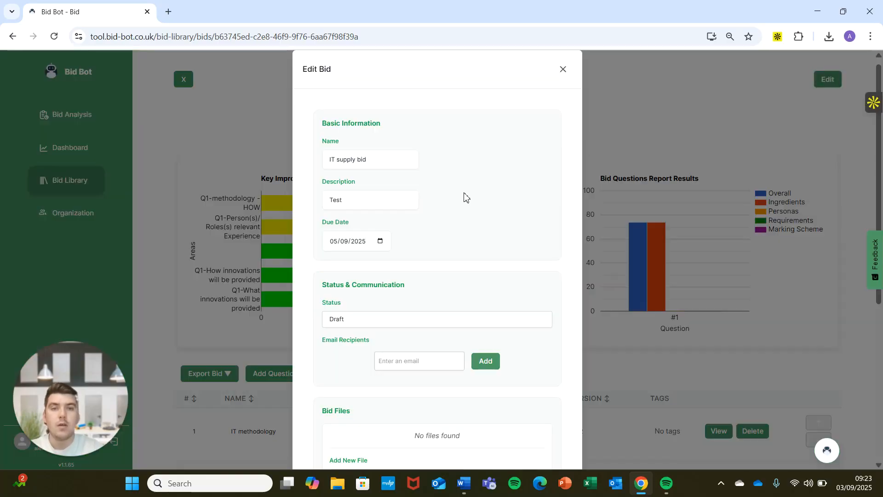
pyautogui.scroll(-5, 414, 202)
pyautogui.click(340, 250)
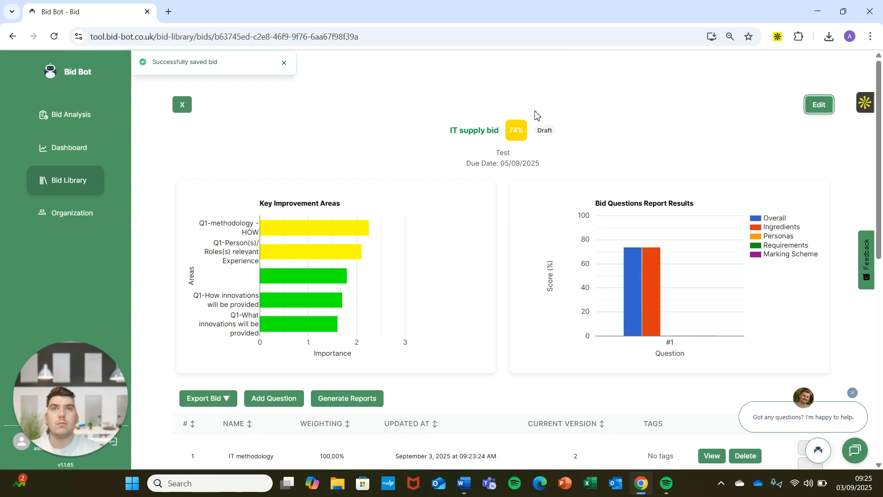
# Open the IT methodology question from the bid's question table and view the report for its current version
pyautogui.scroll(-2, 345, 130)
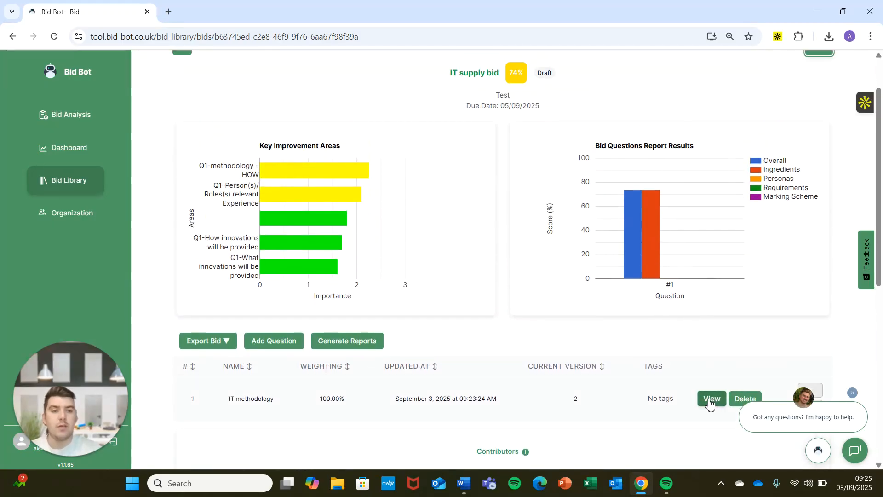
pyautogui.click(711, 396)
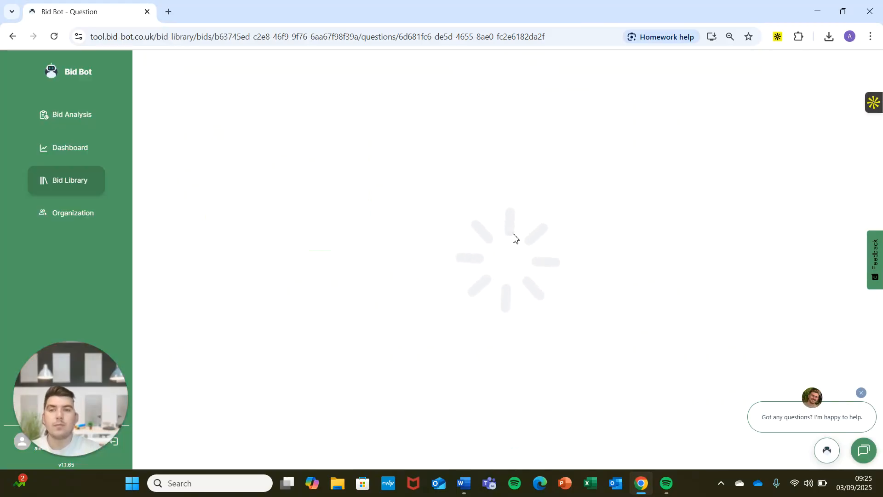
pyautogui.scroll(5, 467, 189)
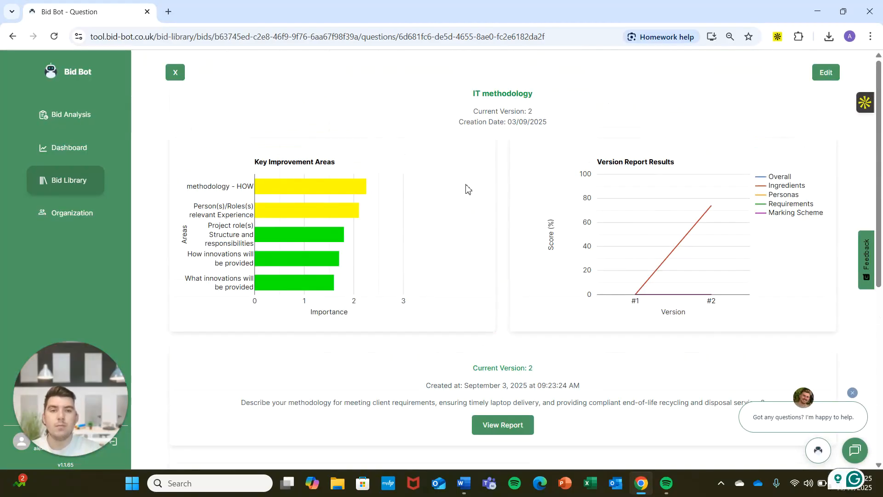
pyautogui.click(476, 432)
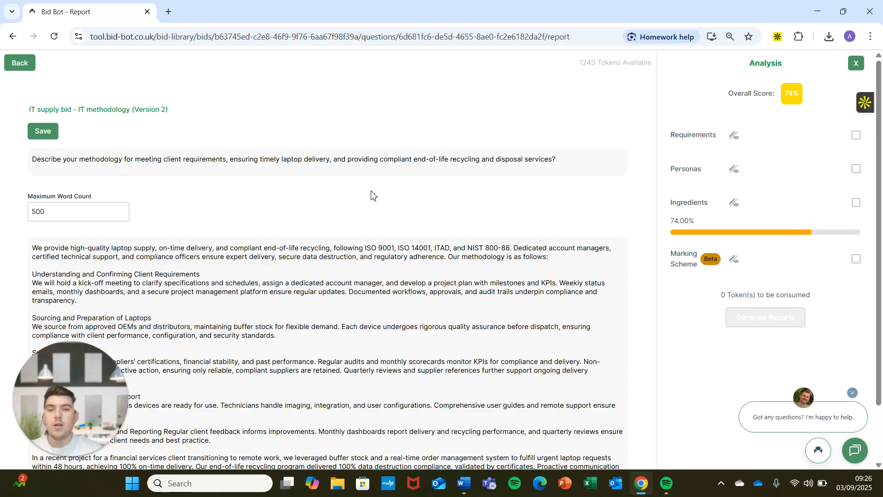
# Start a new requirements set for the report and name it "IT Laptop Supply"
pyautogui.click(734, 135)
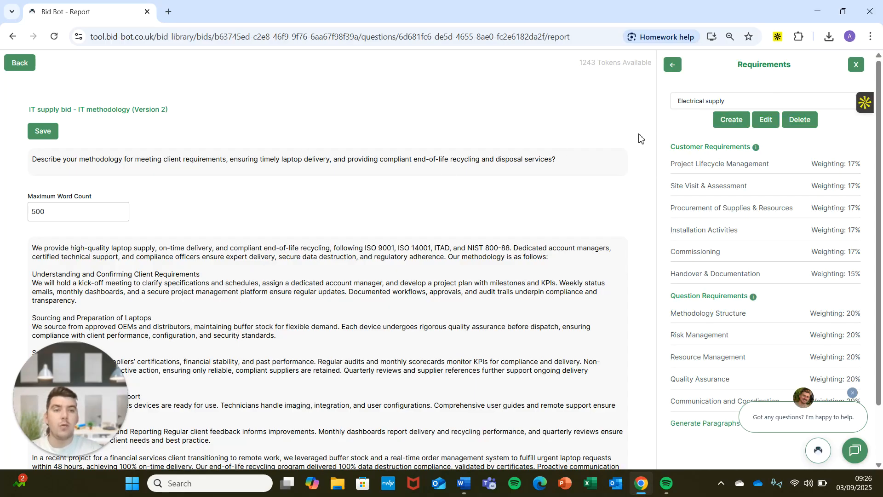
pyautogui.click(730, 119)
pyautogui.doubleClick(384, 134)
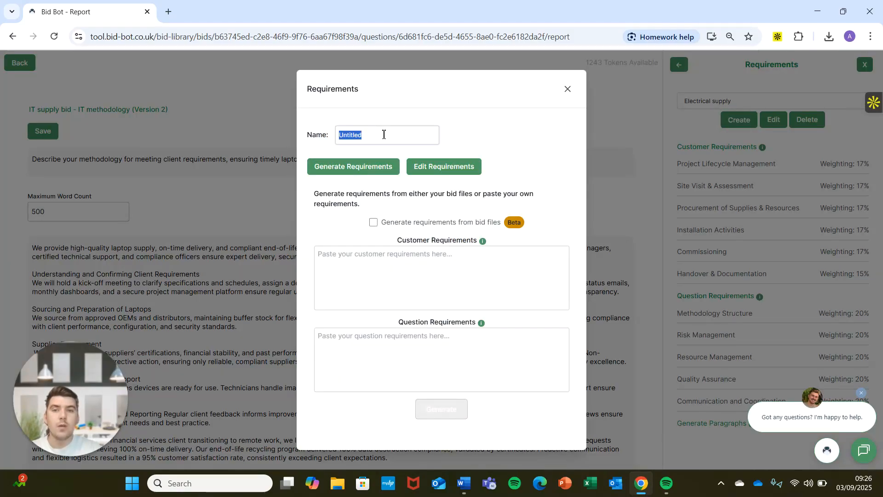
pyautogui.press('BackSpace')
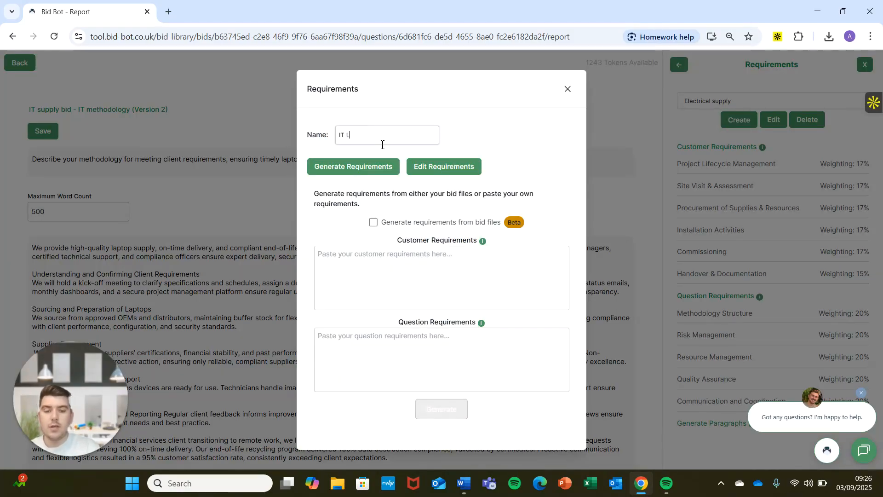
pyautogui.write('IT Laptop Supply')
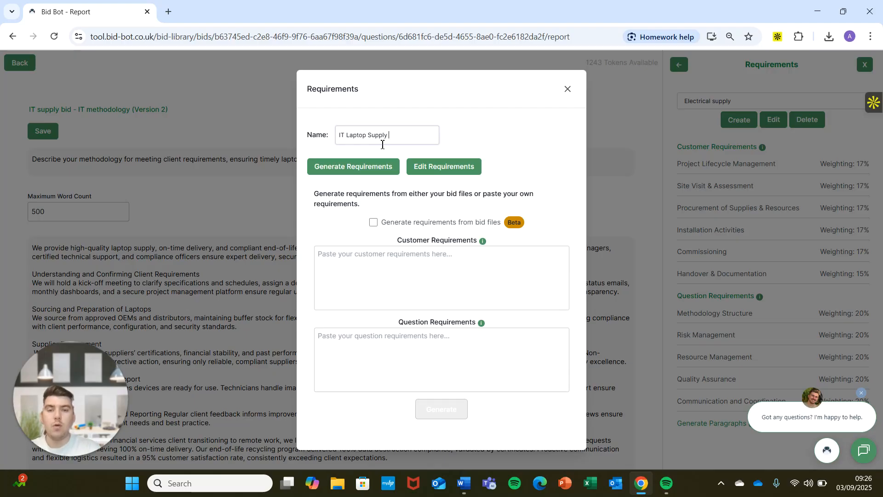
# Generate the customer and question requirements from the bid files and save the requirements set
pyautogui.click(373, 224)
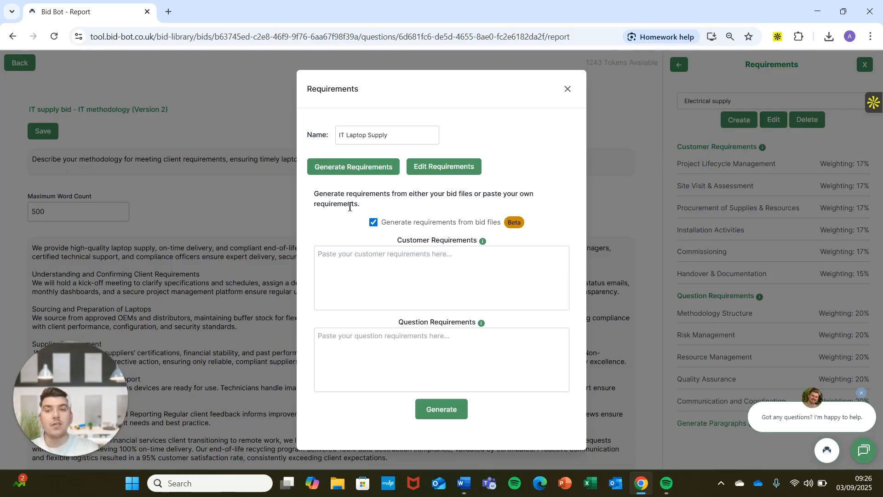
pyautogui.click(440, 408)
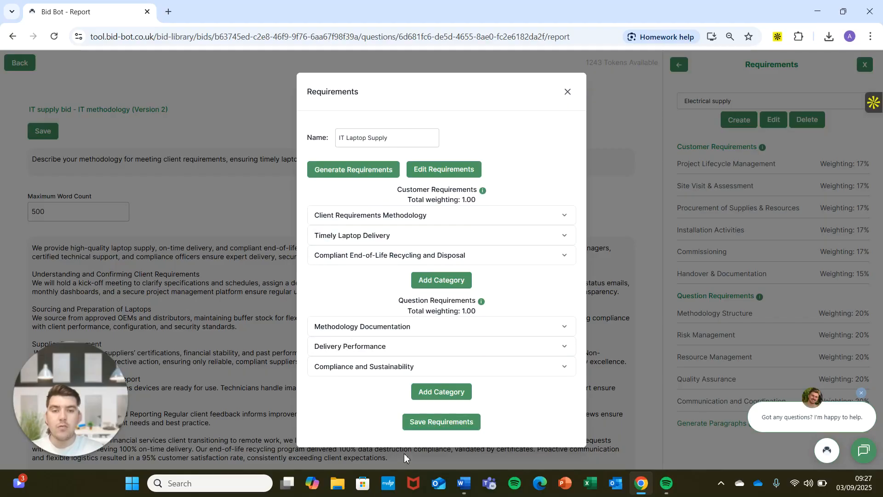
pyautogui.click(430, 423)
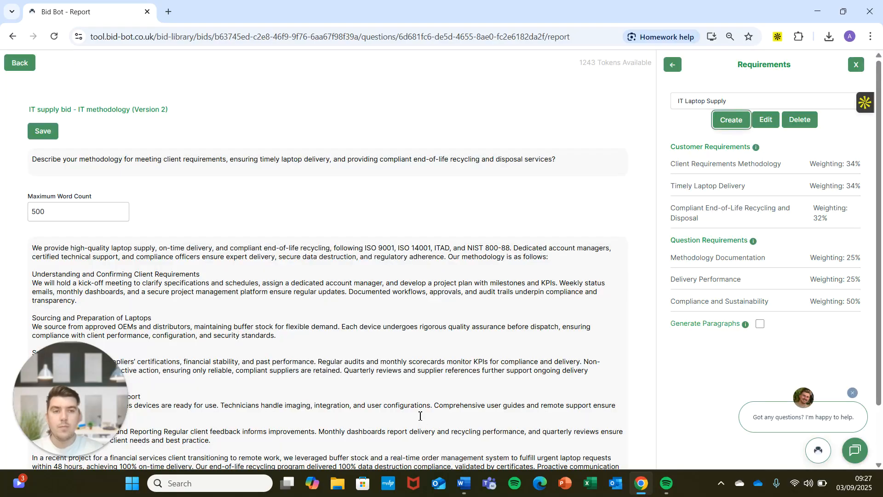
# Edit the IT Laptop Supply requirements and add a customer requirement category named "Evidence"
pyautogui.click(632, 109)
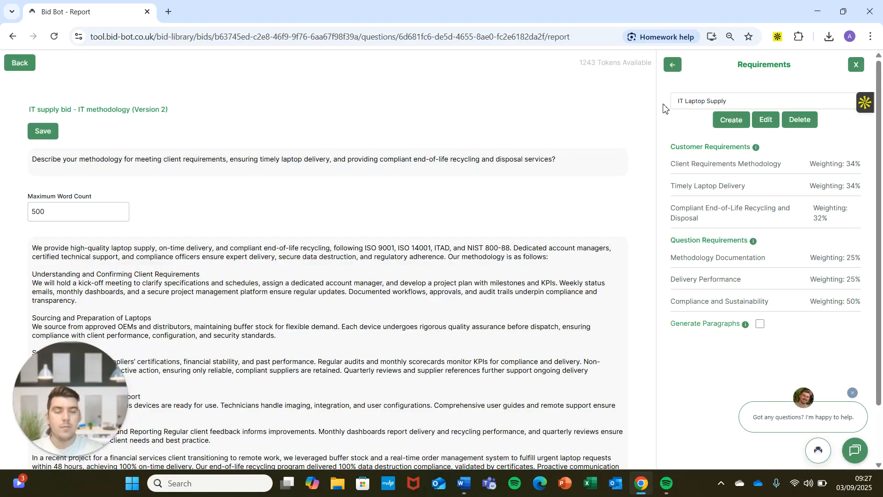
pyautogui.click(766, 120)
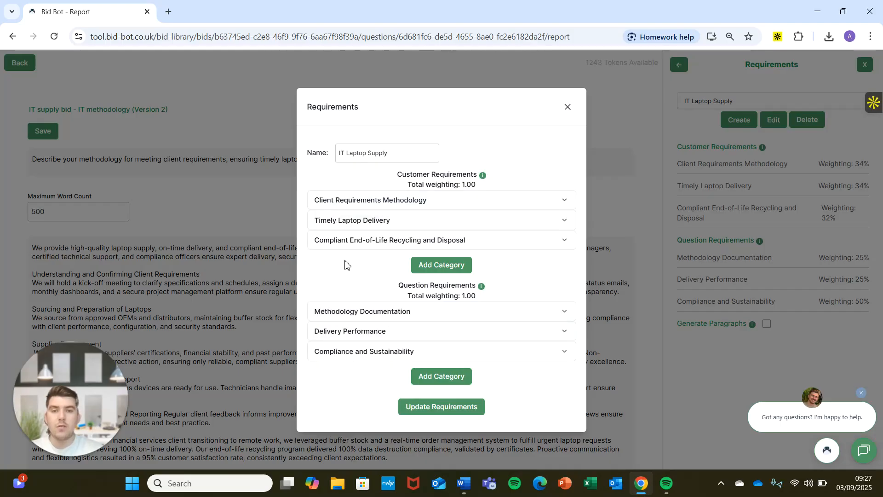
pyautogui.click(429, 266)
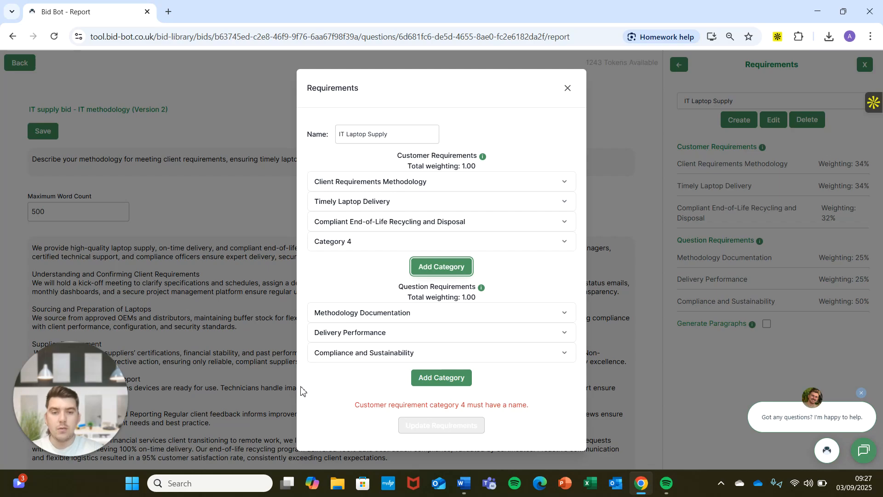
pyautogui.click(351, 243)
pyautogui.scroll(-2, 491, 262)
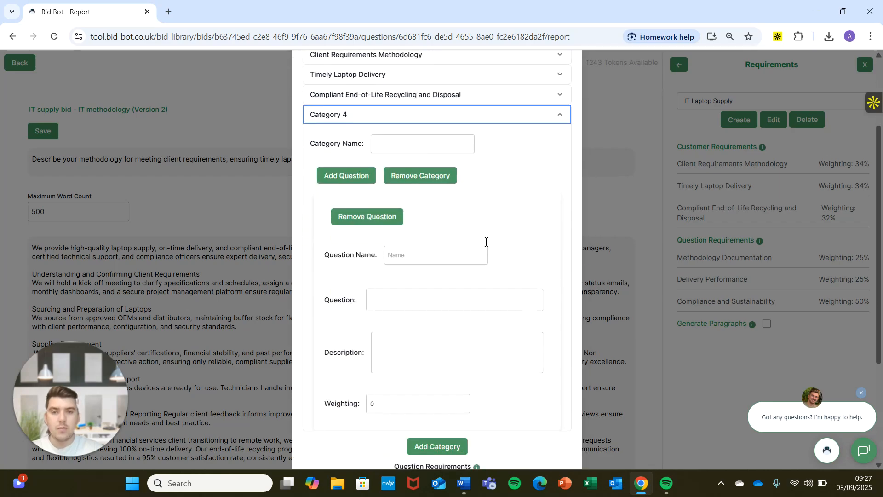
pyautogui.click(447, 204)
pyautogui.write('Evidence')
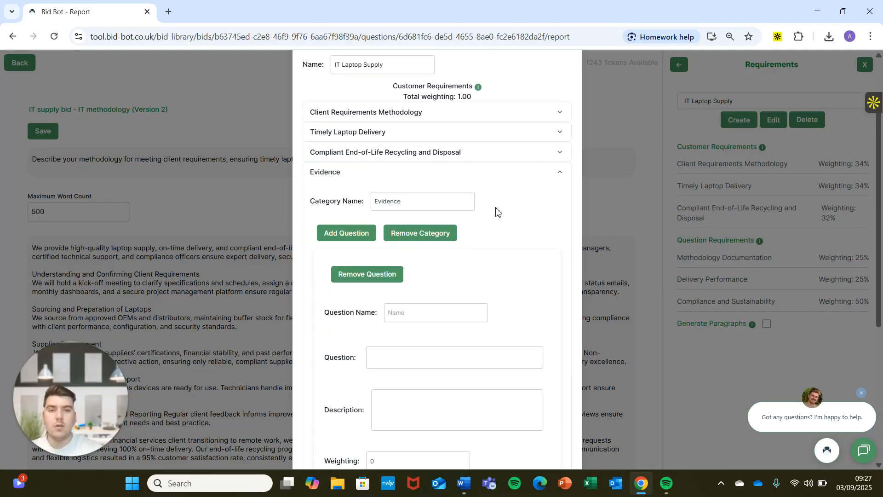
# Name the Evidence category's question "Case study evidence"
pyautogui.scroll(-1, 497, 212)
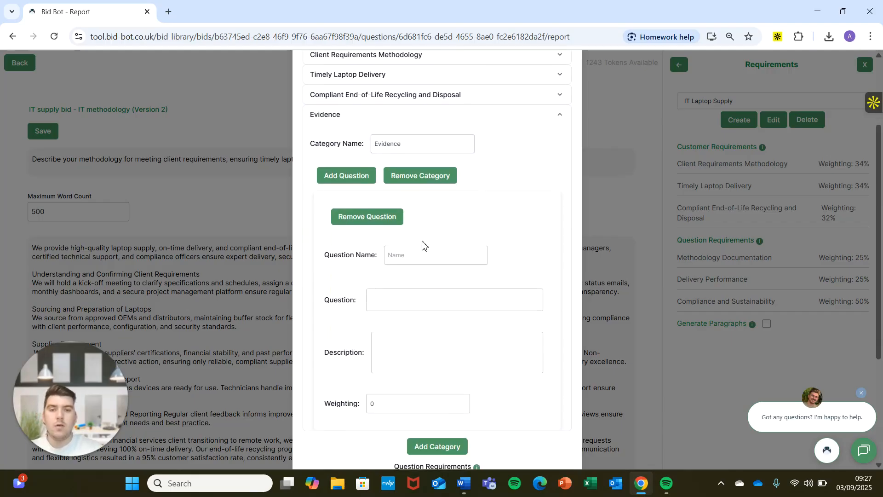
pyautogui.click(406, 255)
pyautogui.write('Cas')
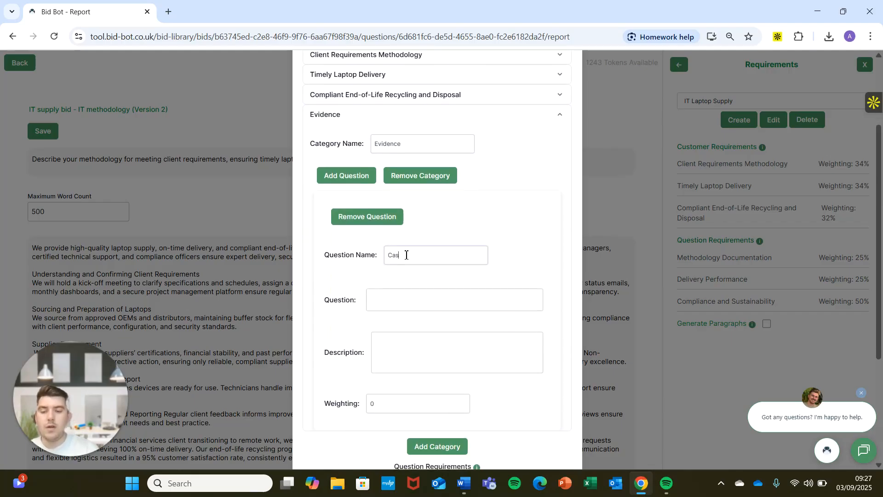
pyautogui.write('e study evidence')
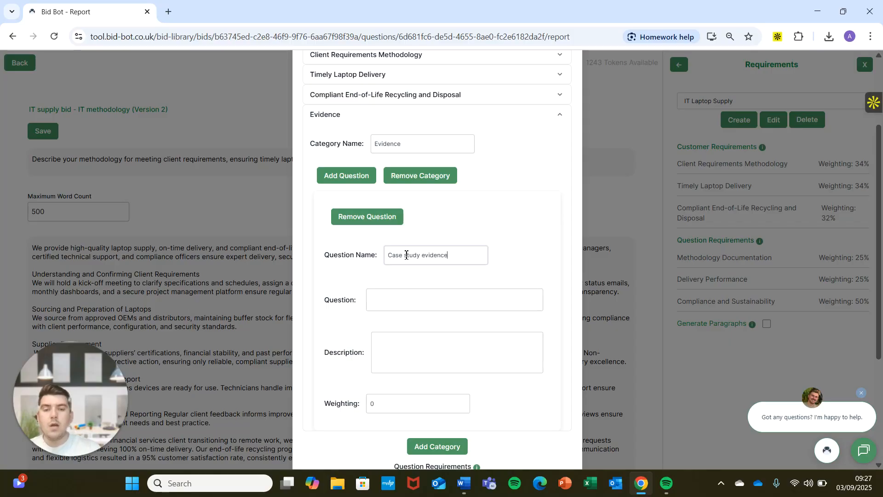
# Enter the question text "Does the response align well to the operational and logistical challenges of delivering 1000 laptops across 10 schools?"
pyautogui.click(398, 297)
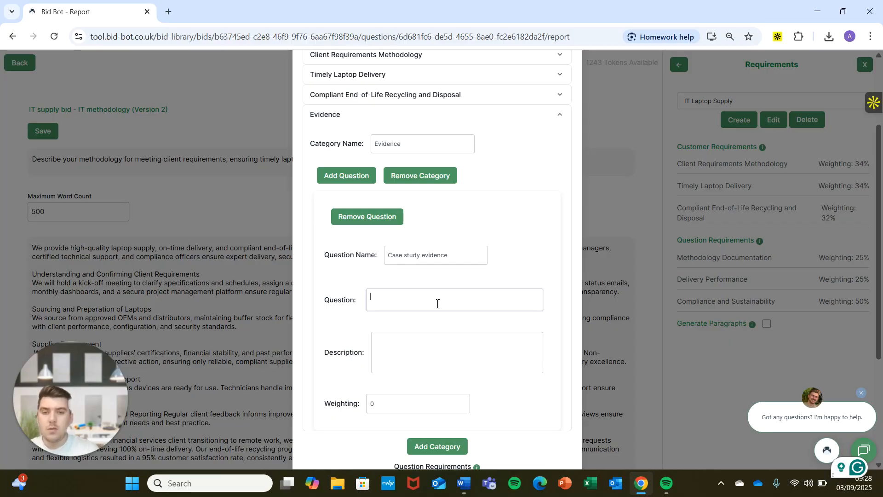
pyautogui.write('D')
pyautogui.press('BackSpace')
pyautogui.write('Does the reeponse align well to the operation')
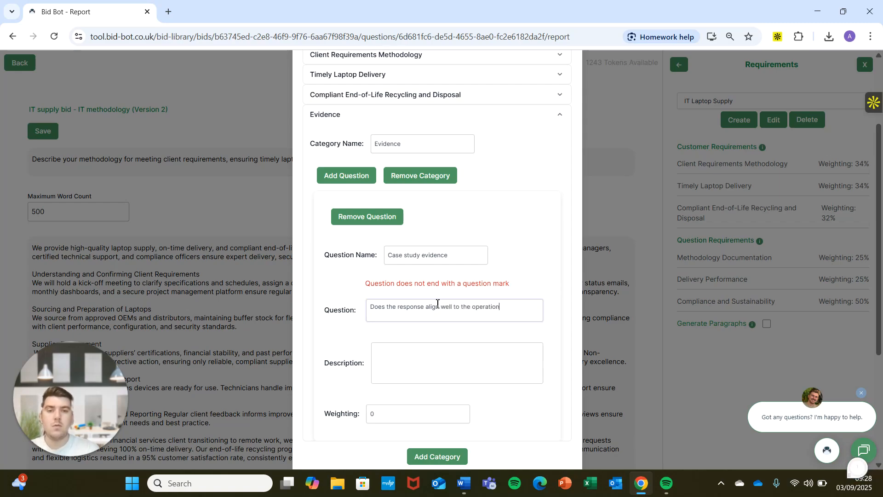
pyautogui.write('al and logistical challenges of delivering 1000 laptops acro')
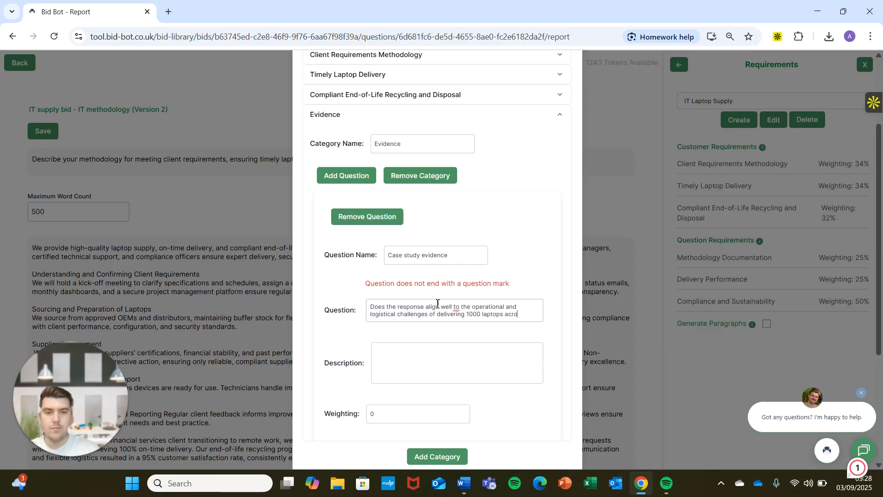
pyautogui.write('ss 10 schools')
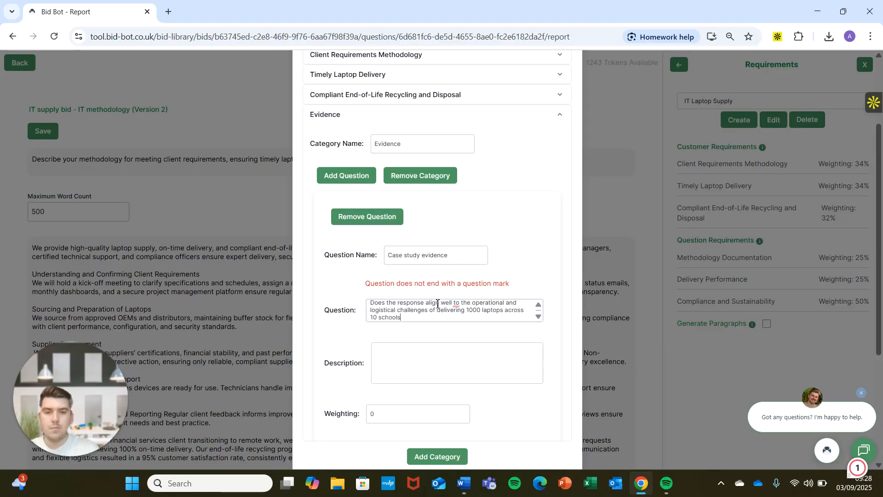
pyautogui.write('?')
# Enter the question description "Operational and logistical challenge case study." and correct its spelling
pyautogui.click(418, 342)
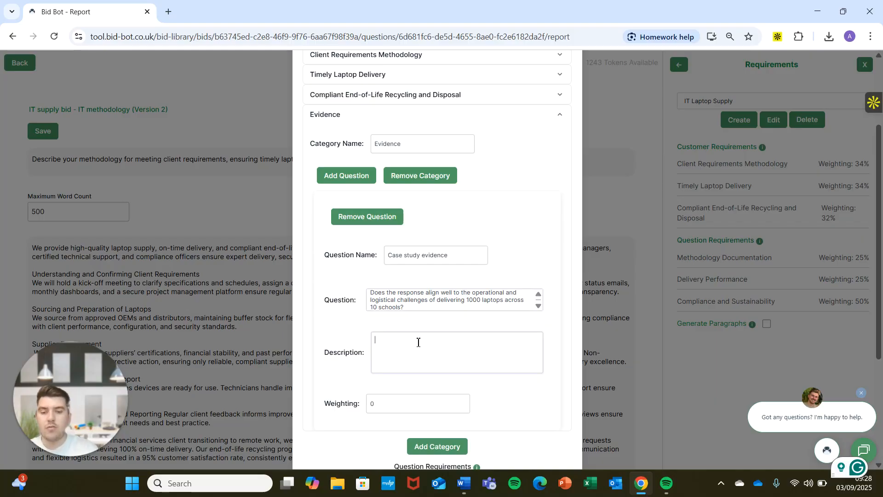
pyautogui.write('Operarional')
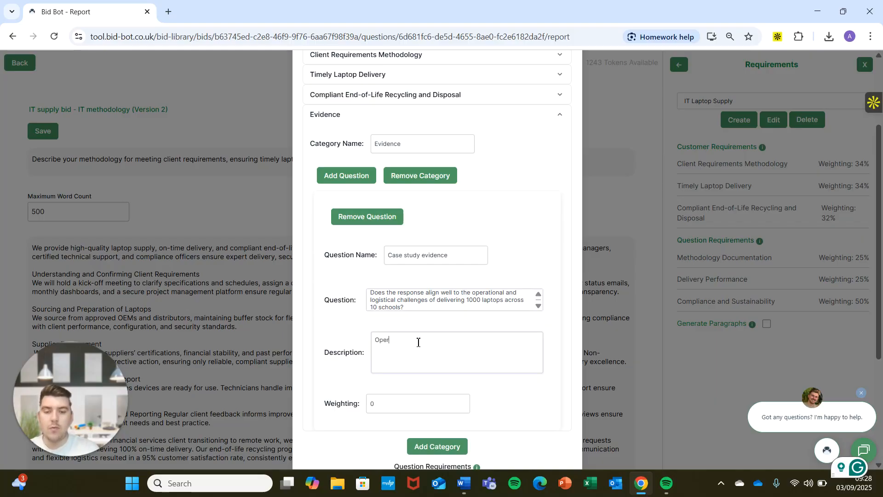
pyautogui.press('BackSpace')
pyautogui.press('BackSpace')
pyautogui.press('BackSpace')
pyautogui.press('BackSpace')
pyautogui.press('BackSpace')
pyautogui.write('a')
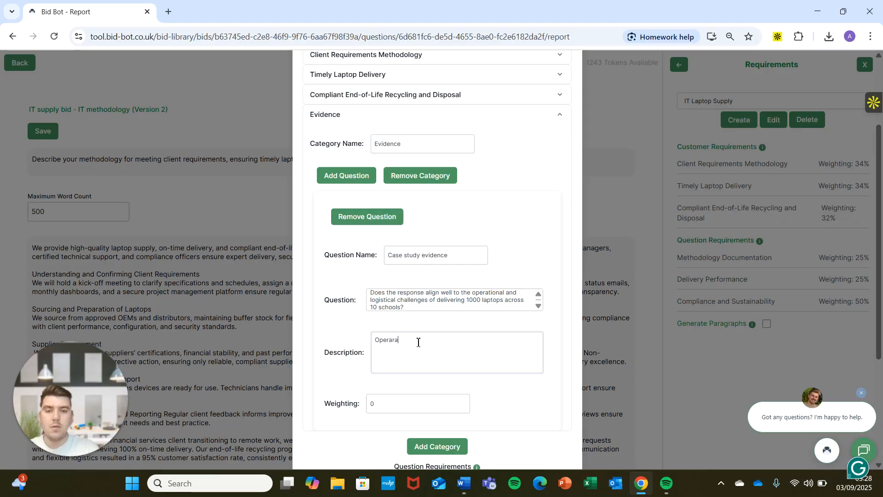
pyautogui.write('tional and logistical challen')
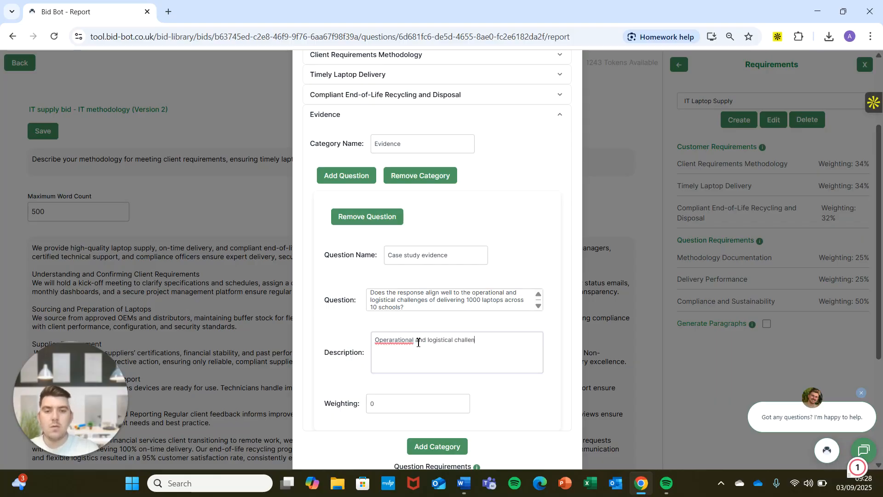
pyautogui.write('ge case stuyd')
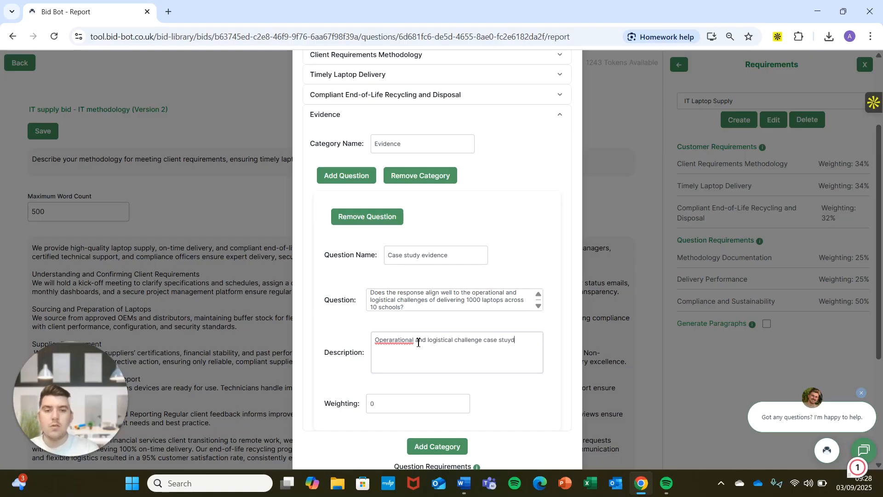
pyautogui.press('BackSpace')
pyautogui.press('BackSpace')
pyautogui.write('dy.')
pyautogui.moveTo(398, 341)
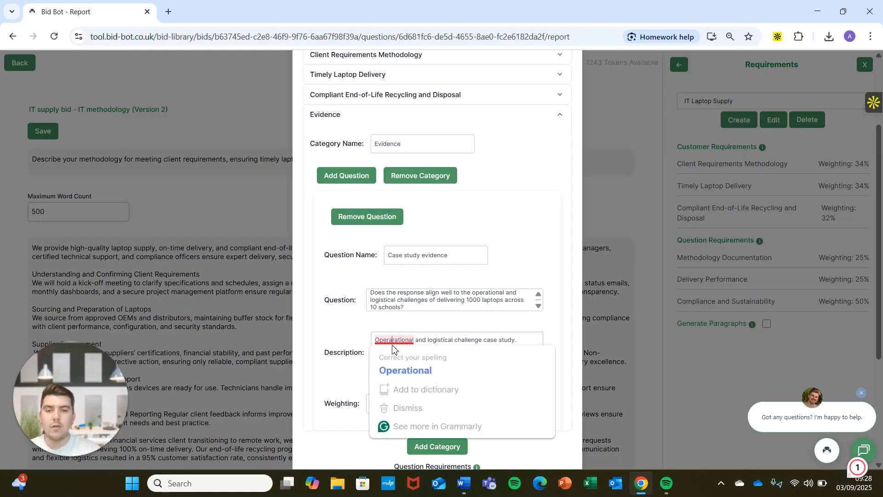
pyautogui.click(405, 368)
# Set the Case study evidence question's weighting to 1.00 and check the whole requirements form
pyautogui.click(385, 407)
pyautogui.write('1')
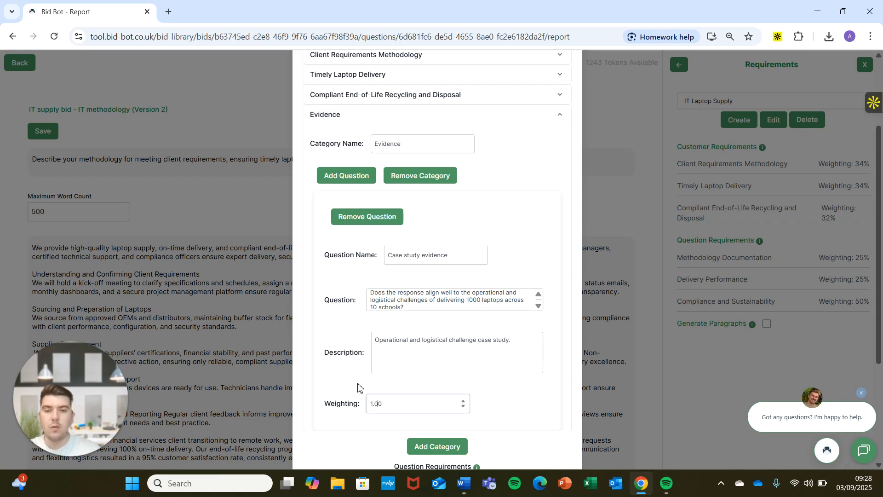
pyautogui.scroll(-1, 355, 340)
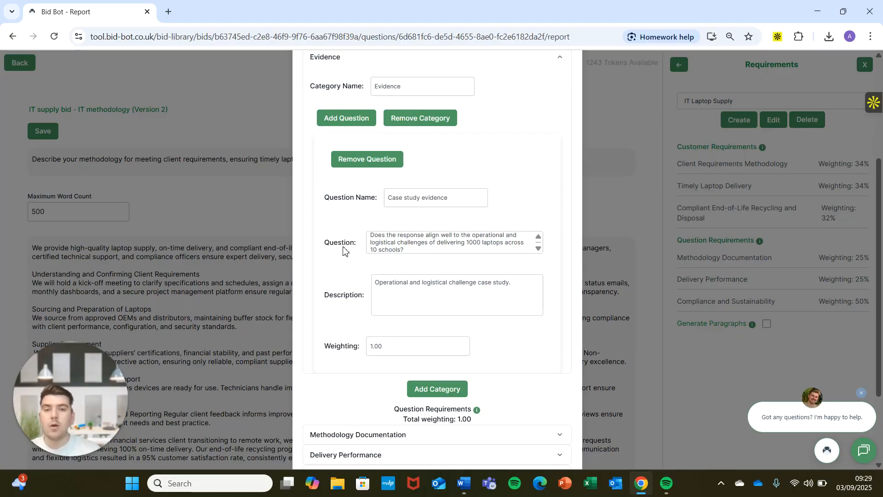
pyautogui.scroll(1, 322, 193)
pyautogui.scroll(-1, 321, 221)
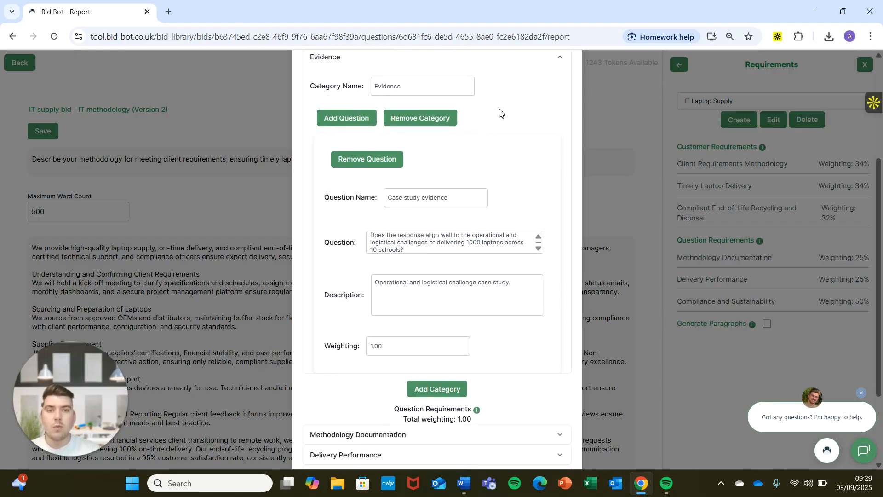
pyautogui.scroll(3, 499, 110)
pyautogui.scroll(-5, 553, 182)
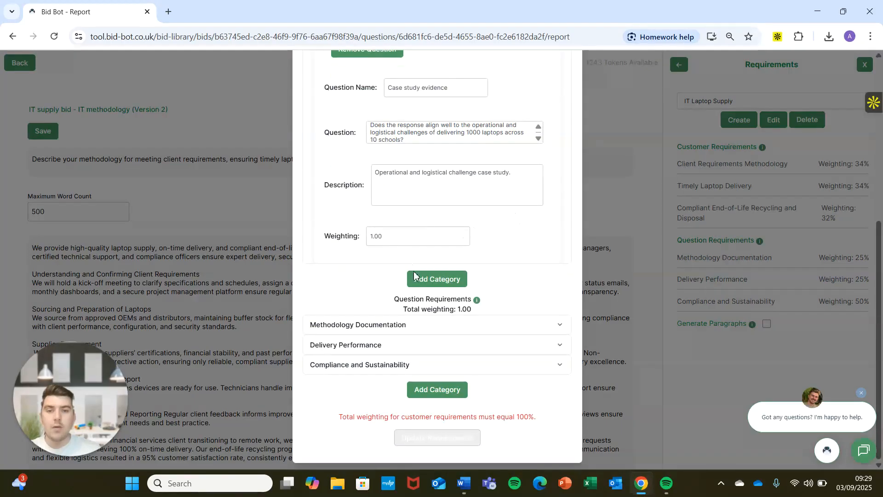
# Set the Case study evidence question's weighting to 0.20
pyautogui.click(376, 236)
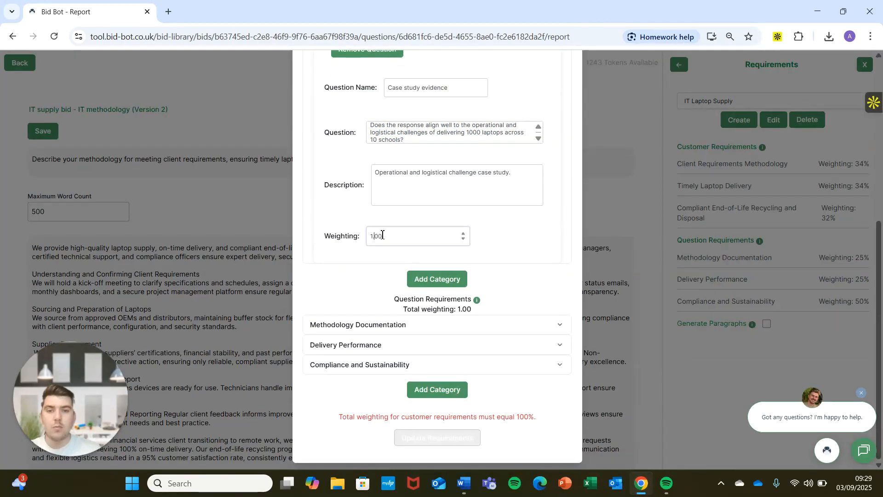
pyautogui.press('BackSpace')
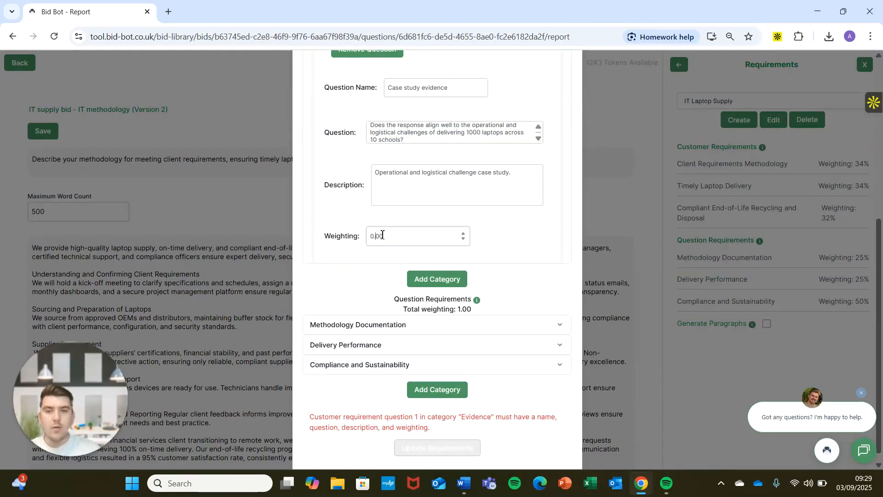
pyautogui.write('20')
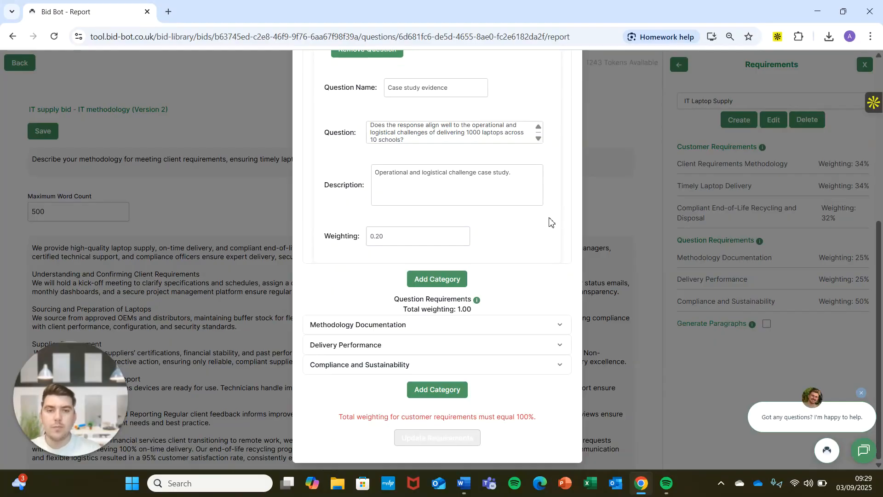
# Set the regulatory compliance question's weighting to 0.2 in the Compliant End-of-Life Recycling and Disposal category
pyautogui.scroll(6, 552, 225)
pyautogui.click(548, 232)
pyautogui.click(483, 225)
pyautogui.scroll(-6, 405, 258)
pyautogui.press('BackSpace')
pyautogui.press('BackSpace')
pyautogui.write('2')
pyautogui.scroll(5, 561, 211)
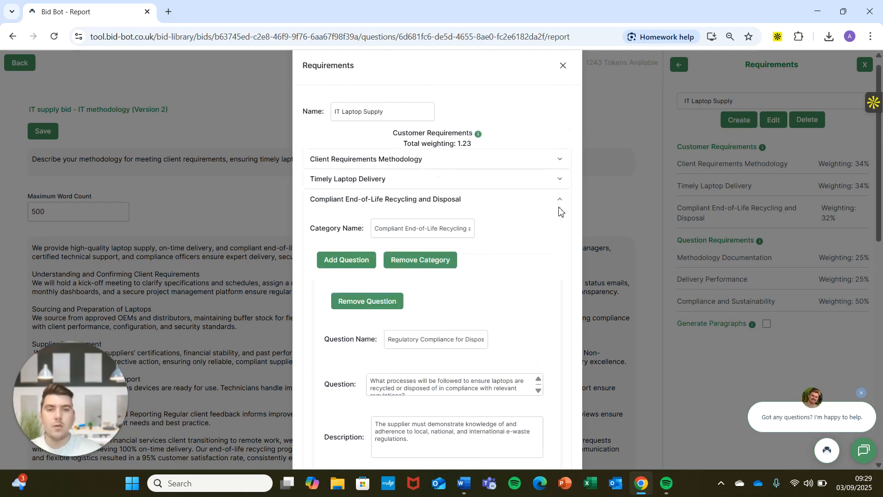
# Set the On-Time Delivery Assurance question's weighting to 0.2 in the Timely Laptop Delivery category
pyautogui.click(479, 207)
pyautogui.click(479, 199)
pyautogui.scroll(-5, 460, 216)
pyautogui.click(399, 245)
pyautogui.press('BackSpace')
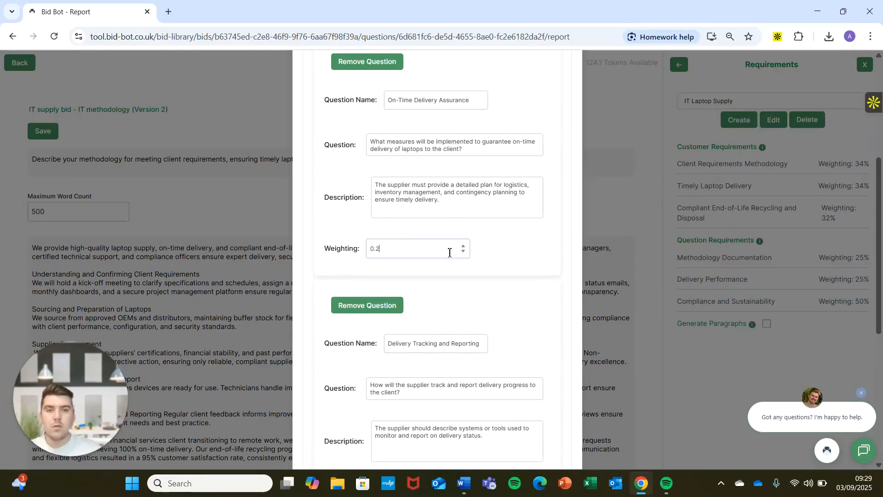
# Set the Understanding Client Requirements question's weighting to 0.2 and check the total customer weighting
pyautogui.scroll(5, 500, 250)
pyautogui.click(501, 188)
pyautogui.click(498, 180)
pyautogui.scroll(-4, 426, 250)
pyautogui.click(411, 281)
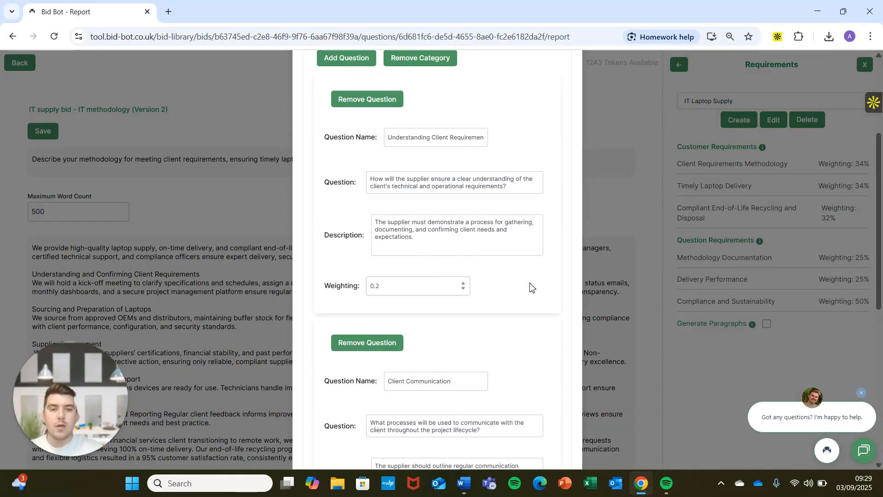
pyautogui.scroll(5, 525, 271)
pyautogui.click(531, 187)
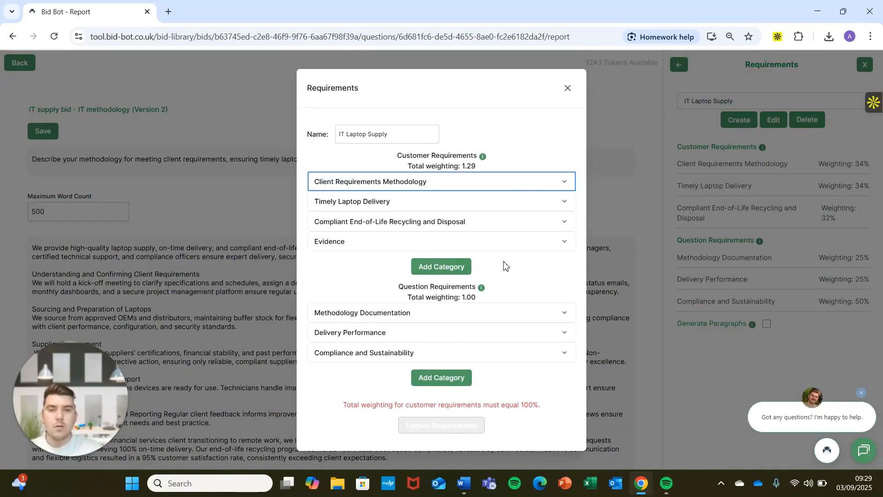
# Set the weightings of both Client Requirements Methodology questions, Client Communication and Understanding Client Requirements, to 0.1
pyautogui.click(466, 189)
pyautogui.scroll(-10, 493, 214)
pyautogui.click(408, 242)
pyautogui.press('BackSpace')
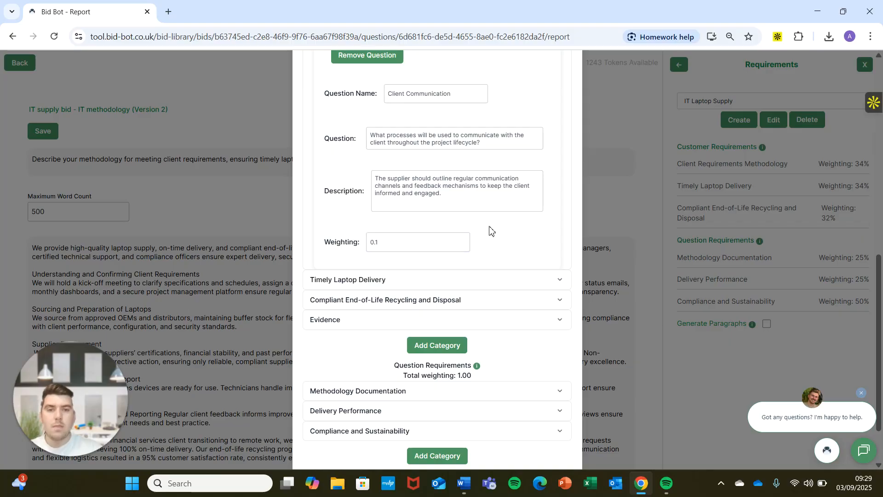
pyautogui.scroll(6, 490, 236)
pyautogui.click(389, 286)
pyautogui.write('1')
pyautogui.scroll(-5, 542, 262)
pyautogui.scroll(9, 538, 256)
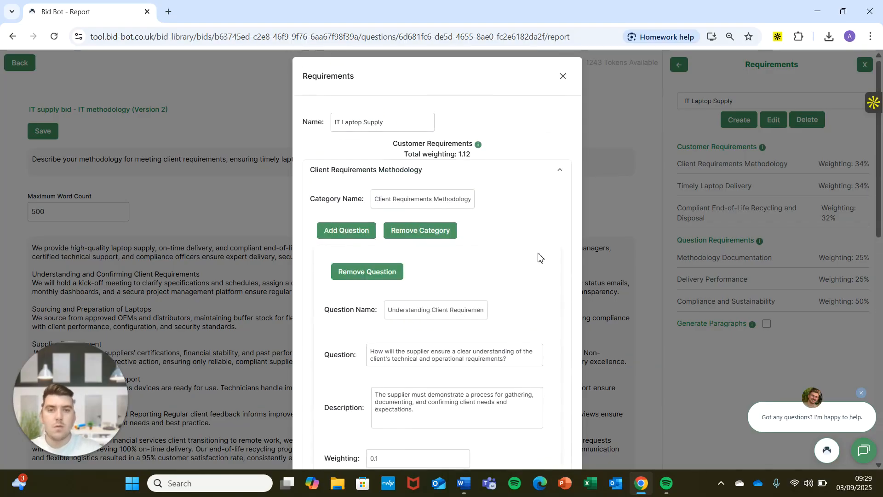
# Set the weightings of both Timely Laptop Delivery questions, On-Time Delivery Assurance and Delivery Tracking and Reporting, to 0.1
pyautogui.click(554, 175)
pyautogui.click(505, 199)
pyautogui.scroll(-6, 423, 198)
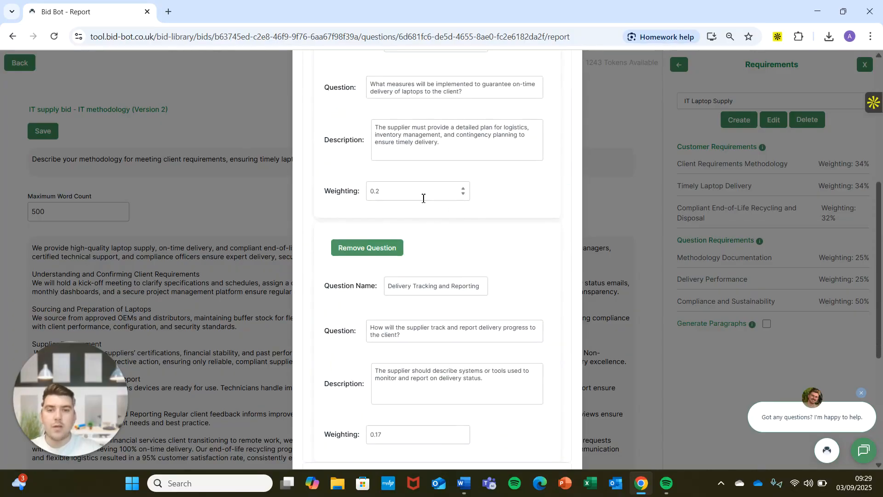
pyautogui.write('17')
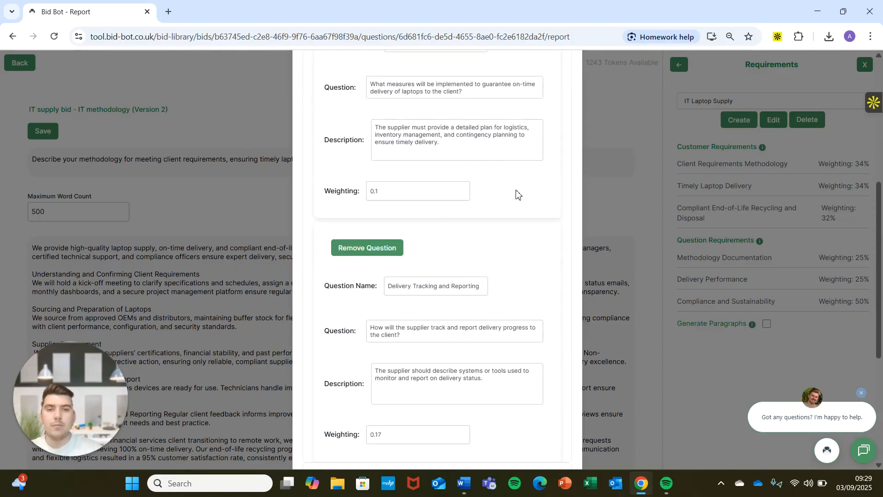
pyautogui.scroll(-3, 517, 193)
pyautogui.click(403, 263)
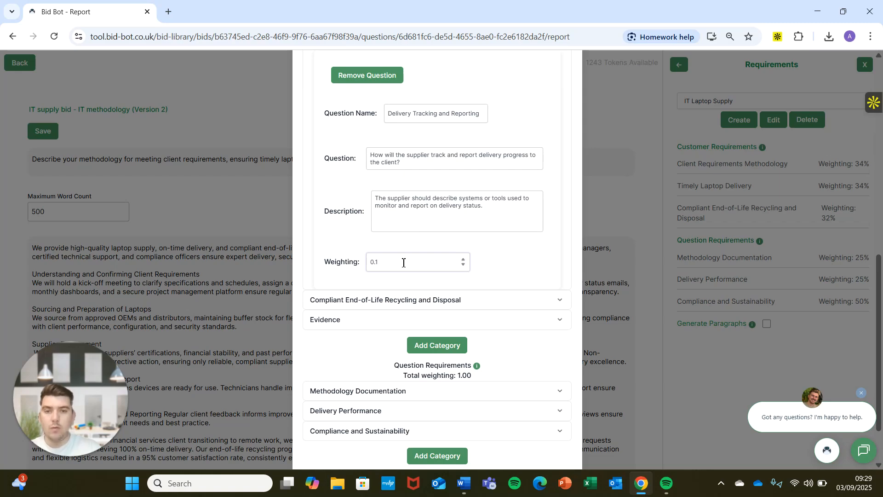
pyautogui.write('7')
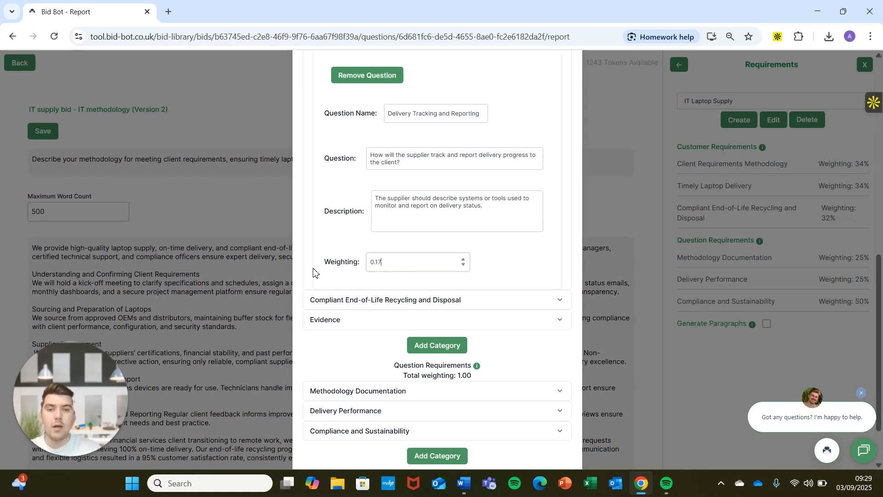
pyautogui.scroll(10, 540, 256)
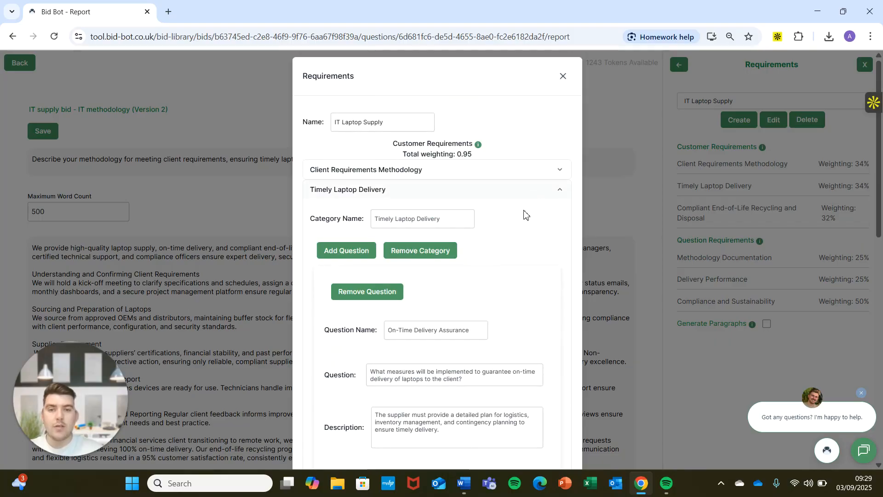
# Raise the On-Time Delivery Assurance weighting to bring the customer requirements total to 1.00, and update the IT Laptop Supply requirements
pyautogui.scroll(-8, 528, 203)
pyautogui.click(396, 134)
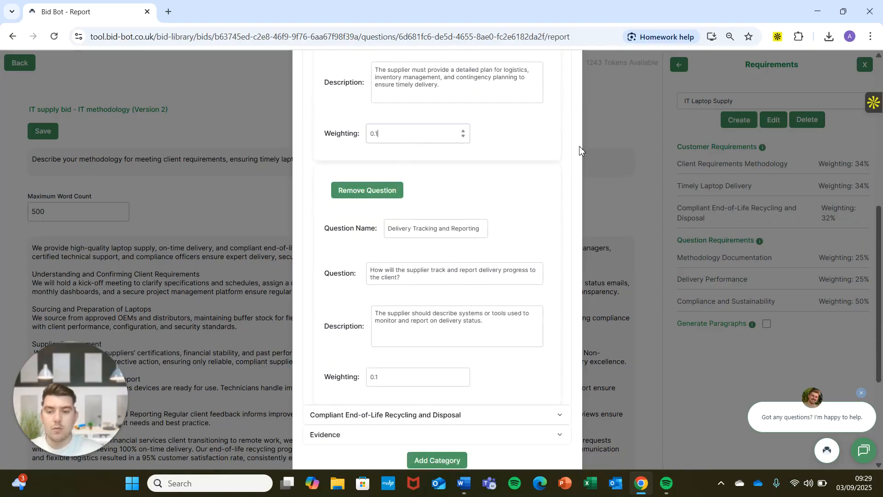
pyautogui.scroll(5, 418, 329)
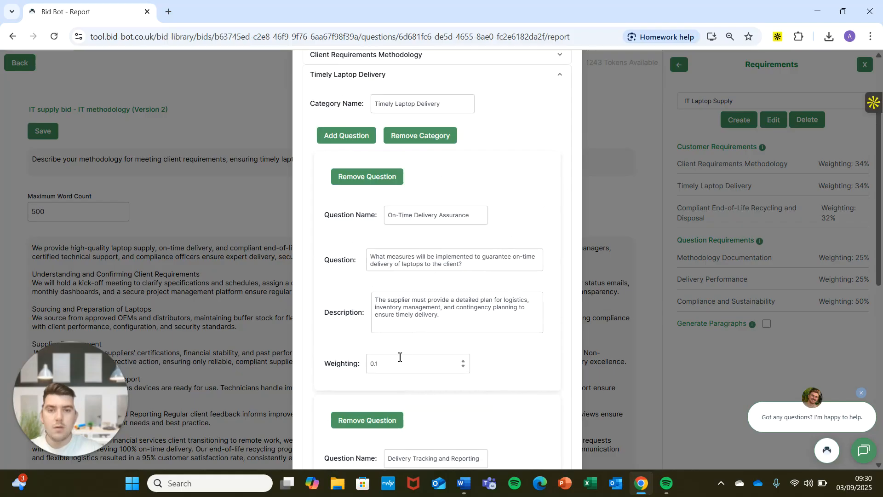
pyautogui.scroll(3, 529, 240)
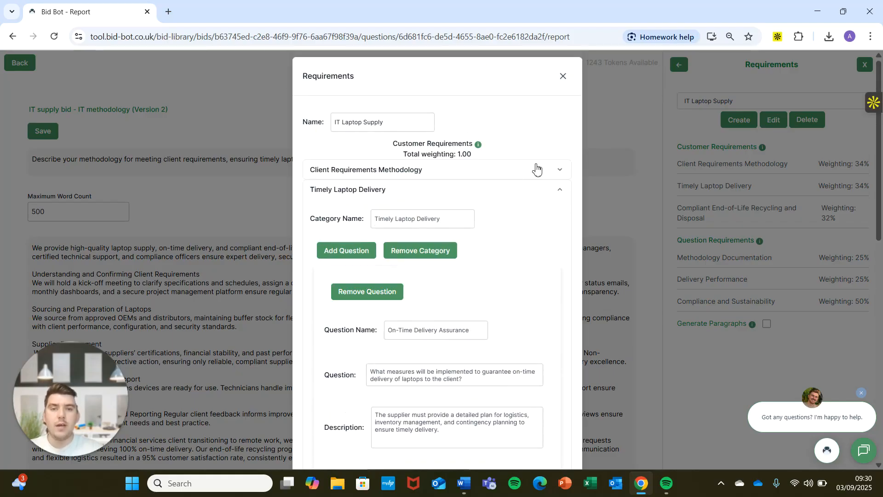
pyautogui.click(561, 193)
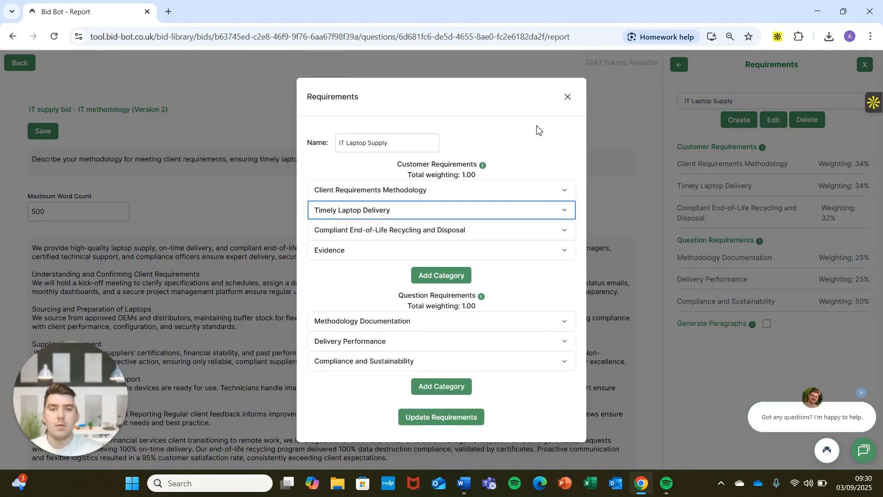
pyautogui.click(442, 419)
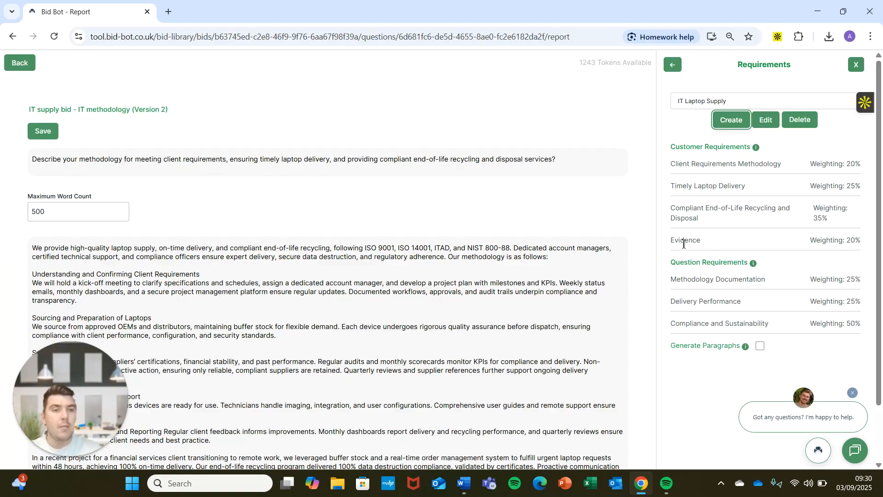
pyautogui.click(353, 233)
pyautogui.scroll(-2, 295, 221)
pyautogui.scroll(2, 212, 203)
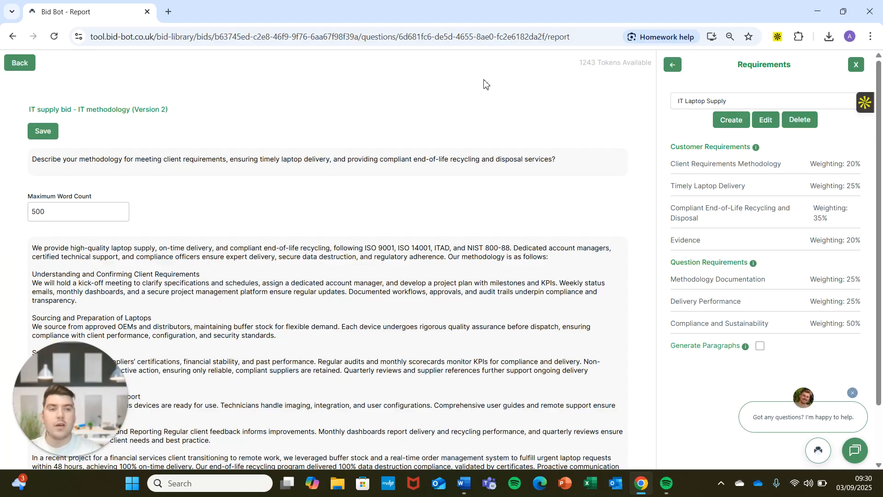
pyautogui.click(672, 66)
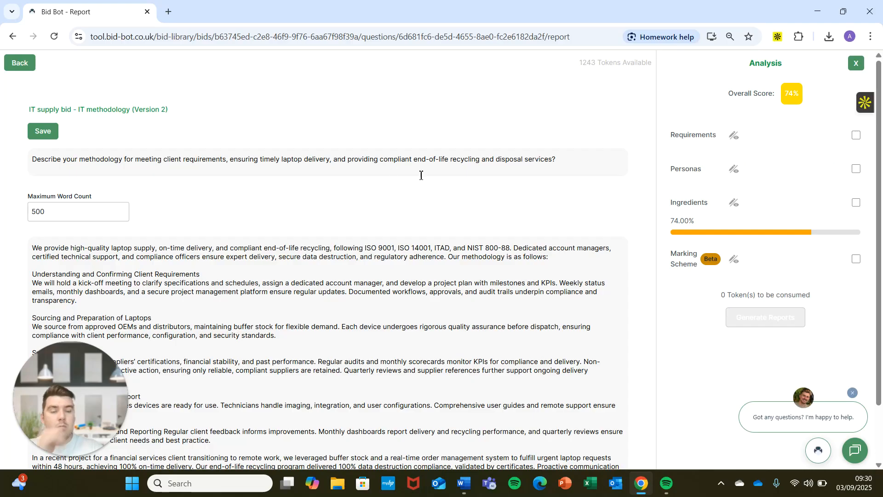
pyautogui.click(734, 137)
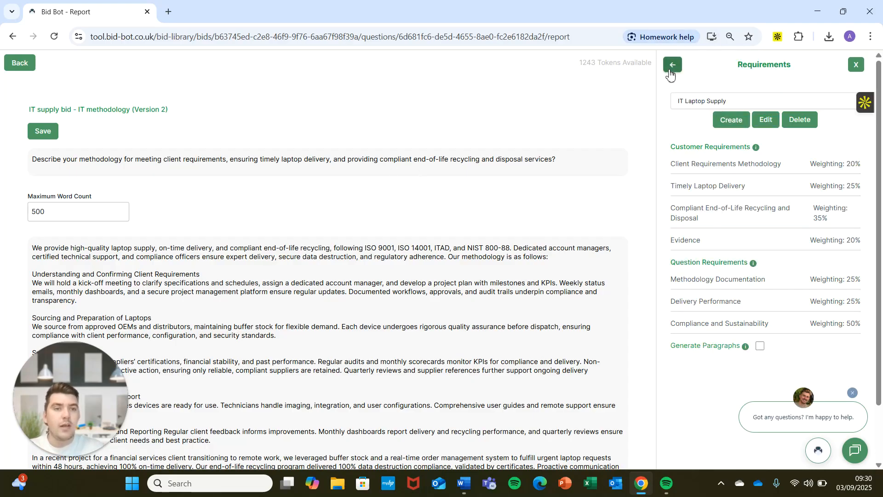
# Return to the analysis overview, open its Personas settings and start generating personas from custom suggestions
pyautogui.click(672, 66)
pyautogui.click(735, 169)
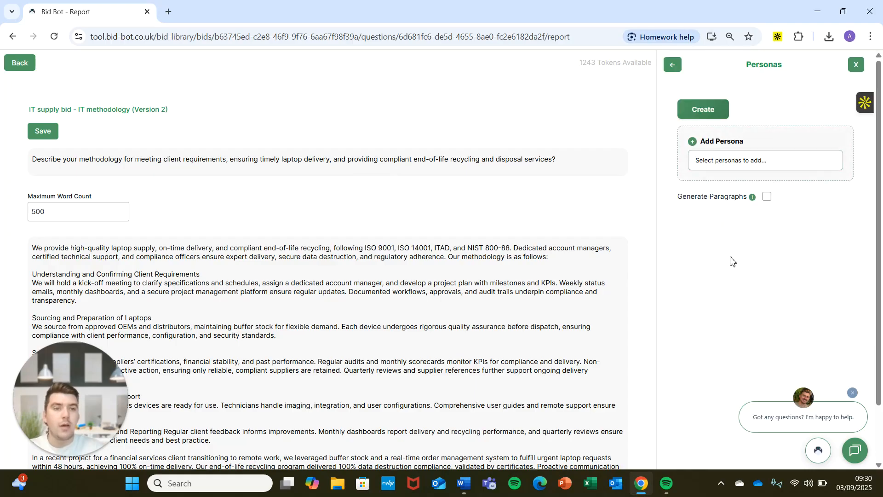
pyautogui.click(704, 110)
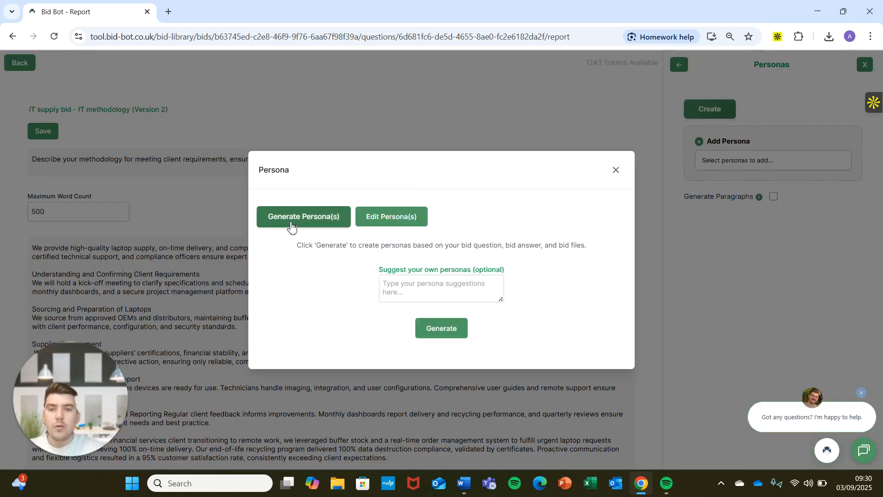
pyautogui.click(418, 279)
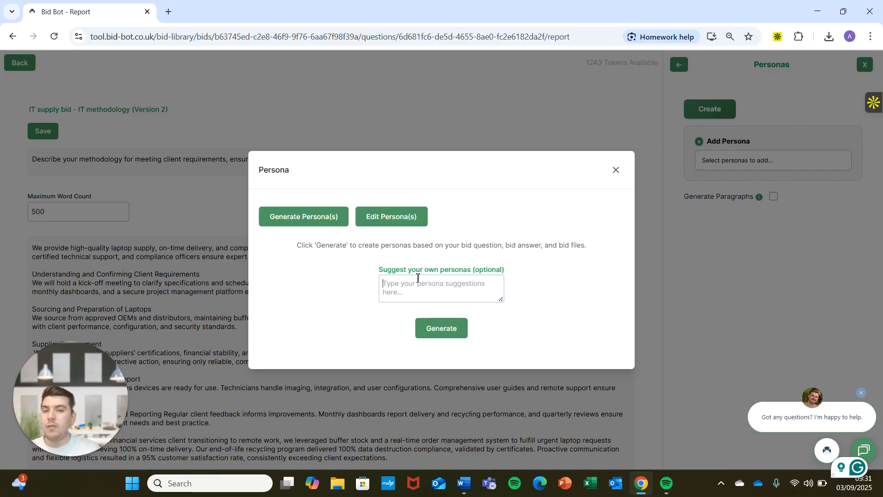
pyautogui.click(418, 278)
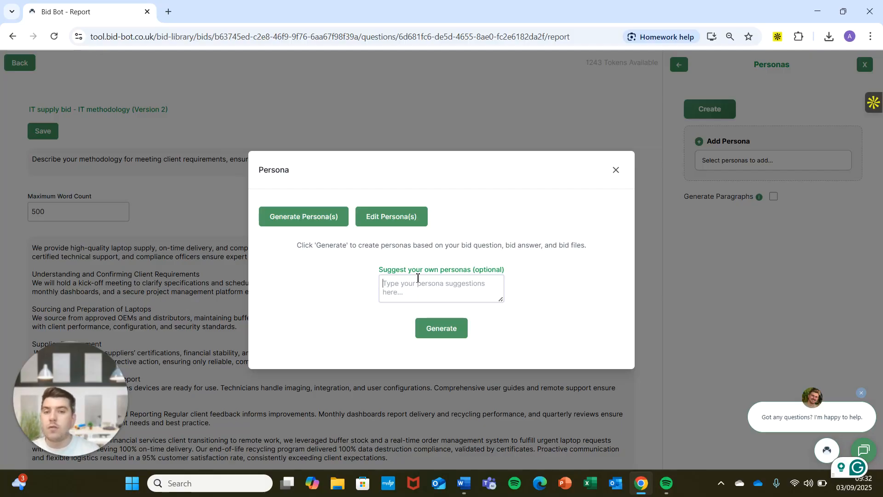
pyautogui.click(327, 220)
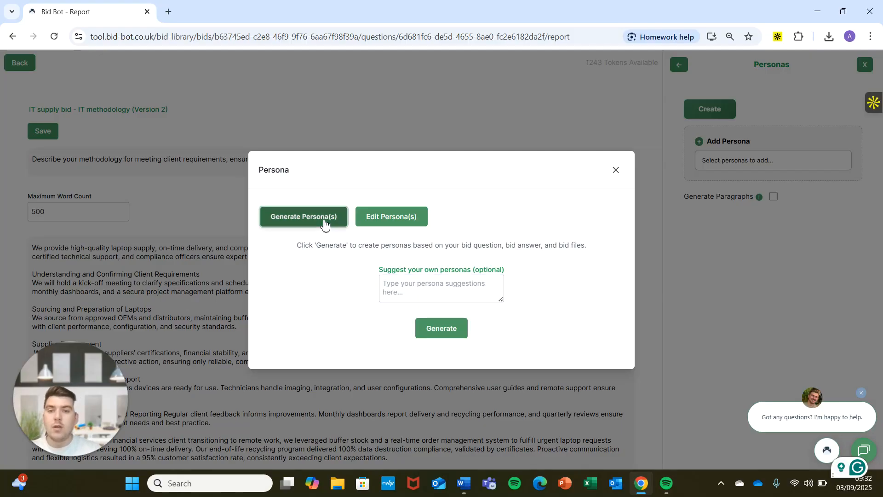
pyautogui.click(384, 287)
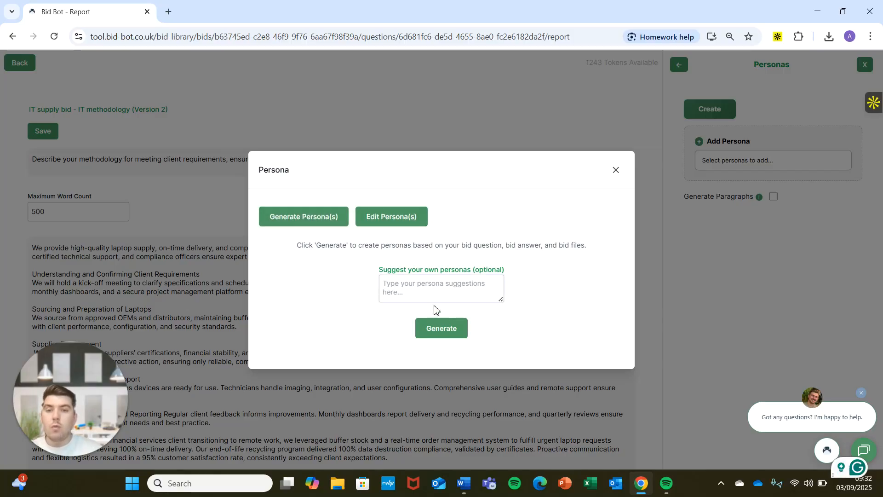
pyautogui.click(429, 301)
pyautogui.write('Account ma')
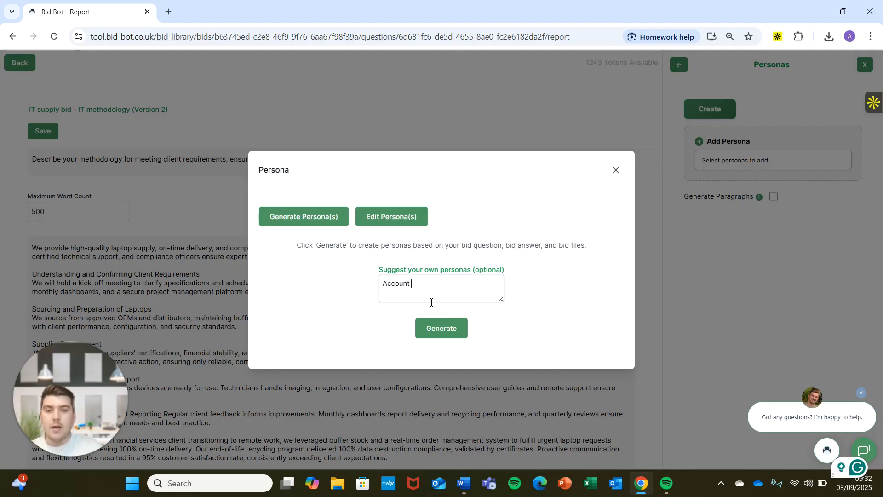
pyautogui.press('BackSpace')
pyautogui.press('BackSpace')
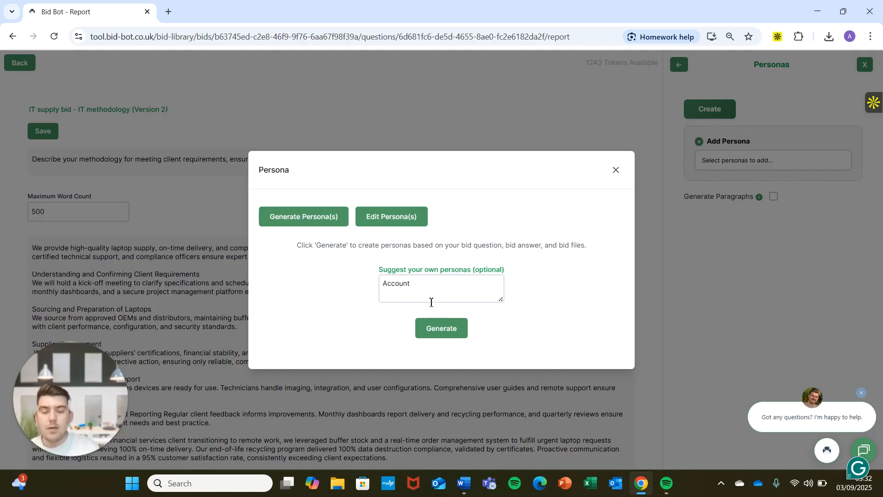
pyautogui.press('BackSpace')
pyautogui.press('BackSpace')
pyautogui.press('BackSpace')
pyautogui.press('BackSpace')
pyautogui.press('BackSpace')
pyautogui.press('BackSpace')
pyautogui.press('BackSpace')
# Enter the persona suggestion "IT account manager specialising in HP laptops."
pyautogui.write('IT a')
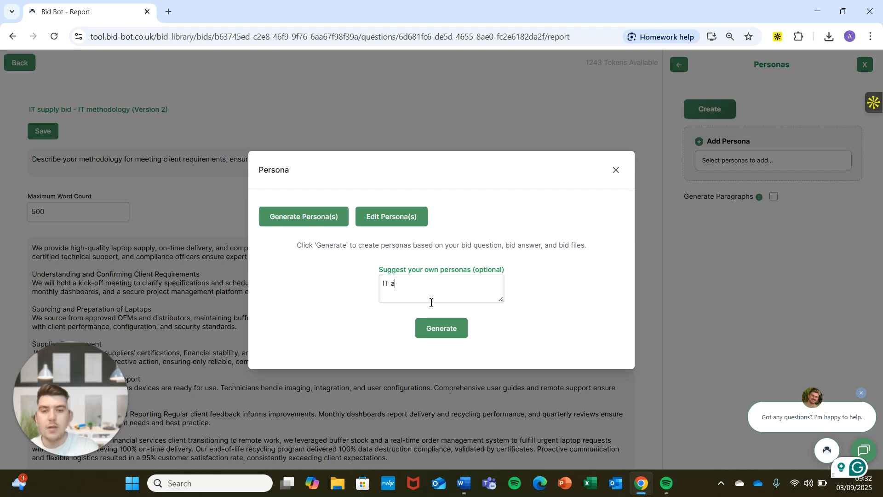
pyautogui.write('ccount manager specia')
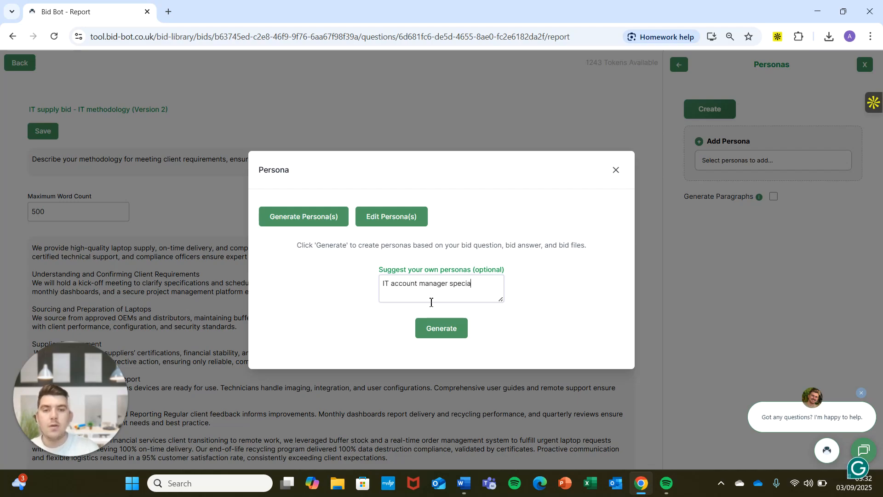
pyautogui.write('lising in HP laptops.')
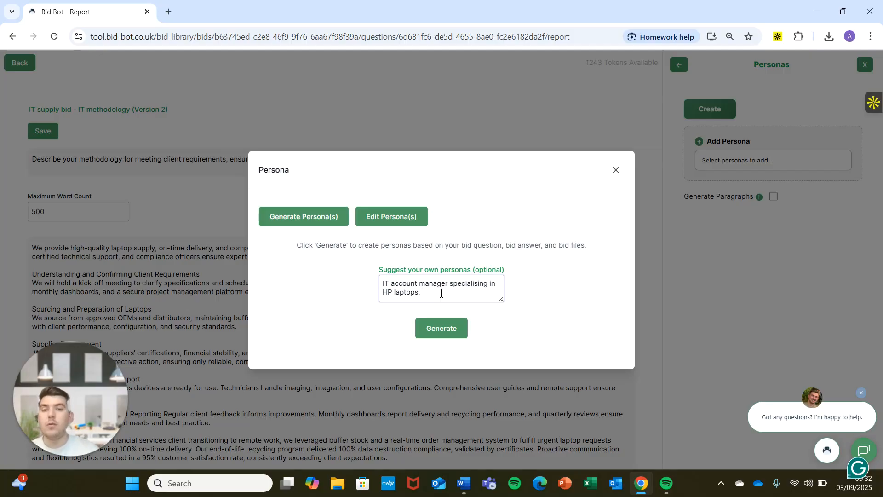
# Add the persona suggestion "Headteacher who is focussed on the welfare of the kids and the quality of work."
pyautogui.write('Headtecher')
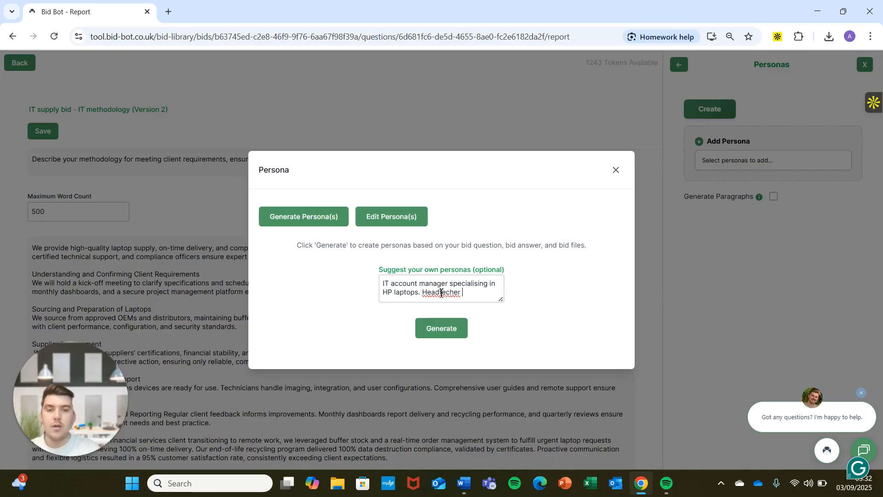
pyautogui.press('BackSpace')
pyautogui.press('BackSpace')
pyautogui.press('BackSpace')
pyautogui.press('BackSpace')
pyautogui.press('BackSpace')
pyautogui.write('acher who is focu')
pyautogui.write('ssed on the we')
pyautogui.write('lfare of the ')
pyautogui.write('kids and quali')
pyautogui.write('ty of')
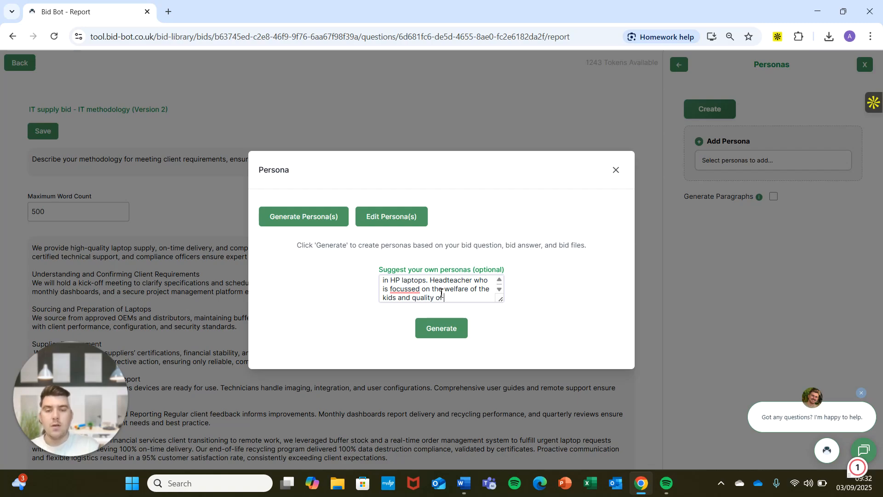
pyautogui.write(' work.')
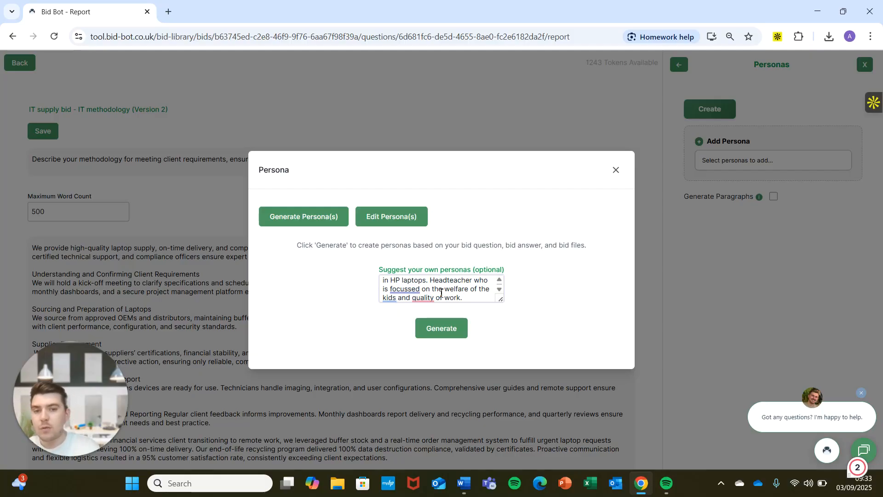
pyautogui.rightClick(414, 298)
pyautogui.click(432, 317)
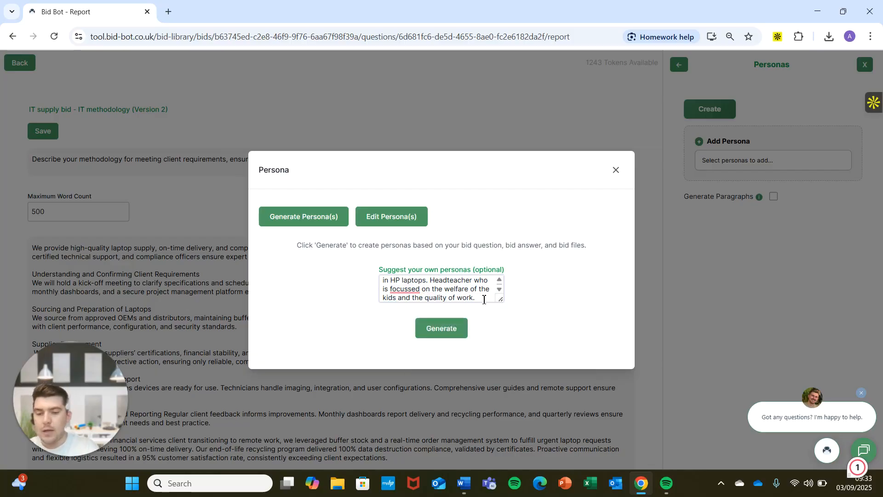
# Add the persona suggestion "School IT manager - reviewing the response for compliance, and high quality of products."
pyautogui.click(484, 300)
pyautogui.write('School IT manager -')
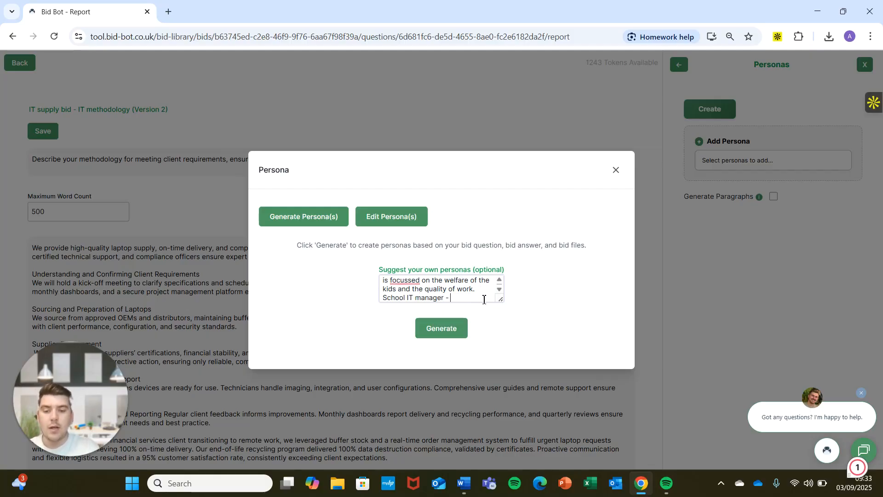
pyautogui.write(' reviewing the response fo')
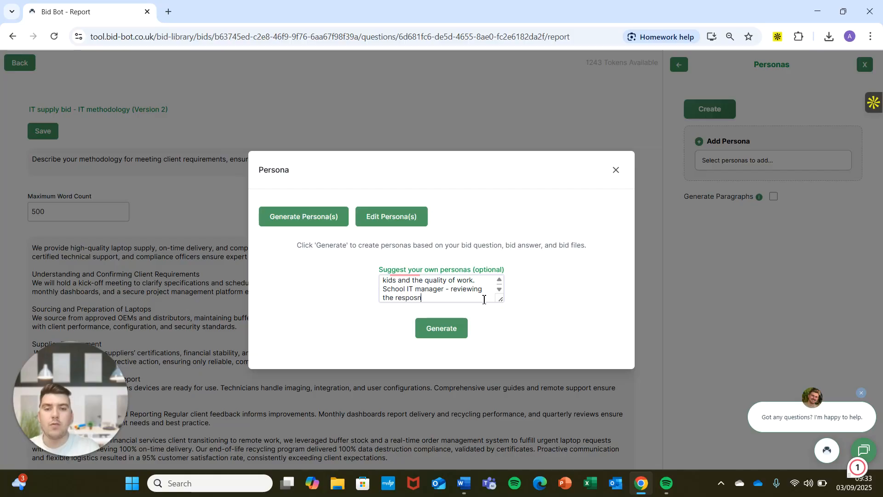
pyautogui.write('r compliance, and')
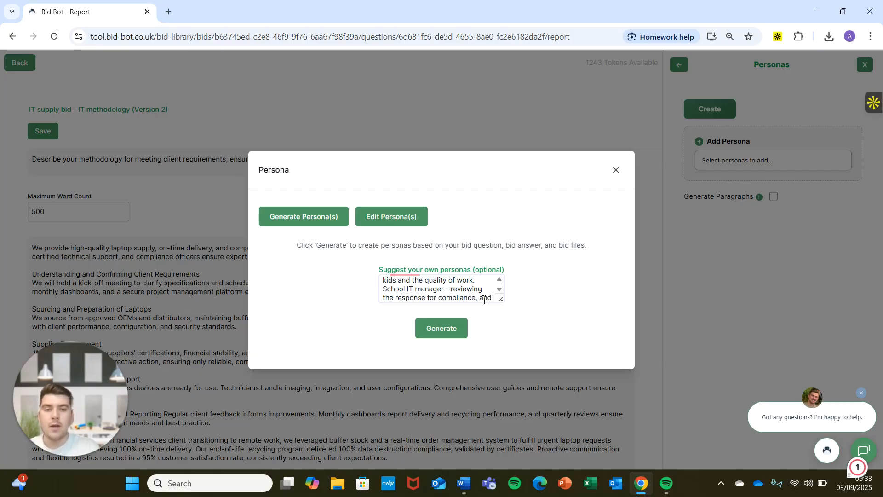
pyautogui.write(' high quality of product')
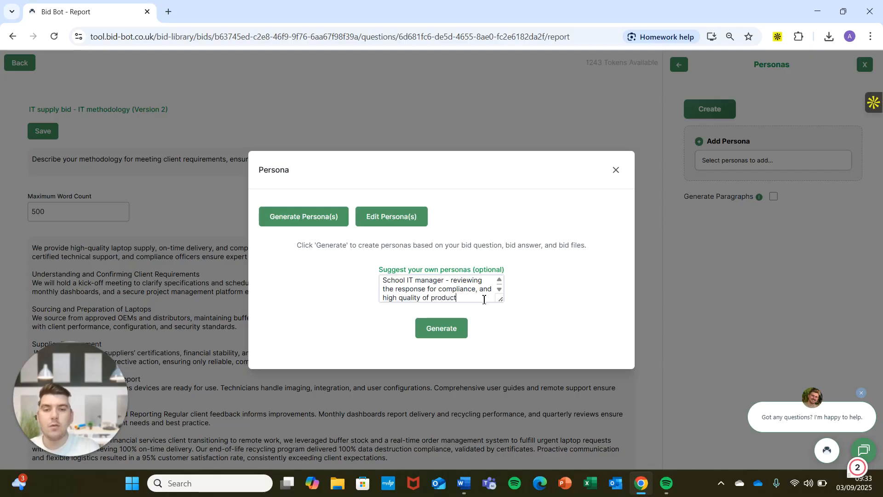
pyautogui.write('s, an')
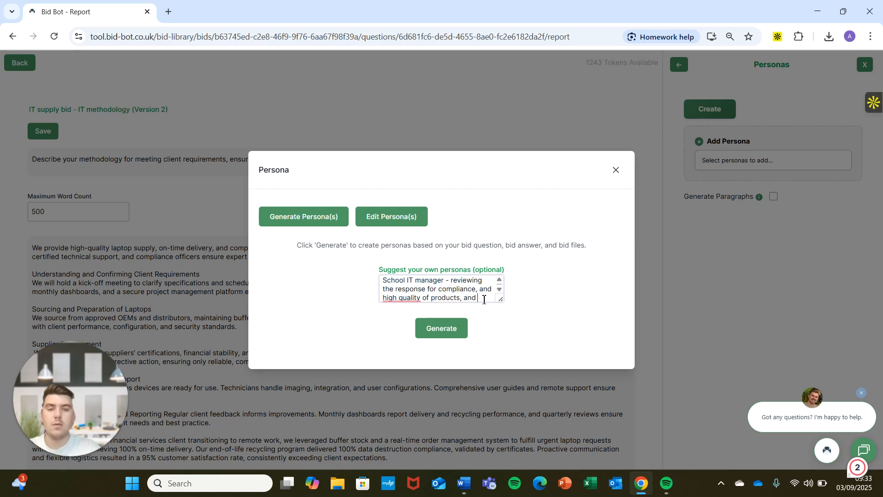
pyautogui.press('BackSpace')
pyautogui.write('.')
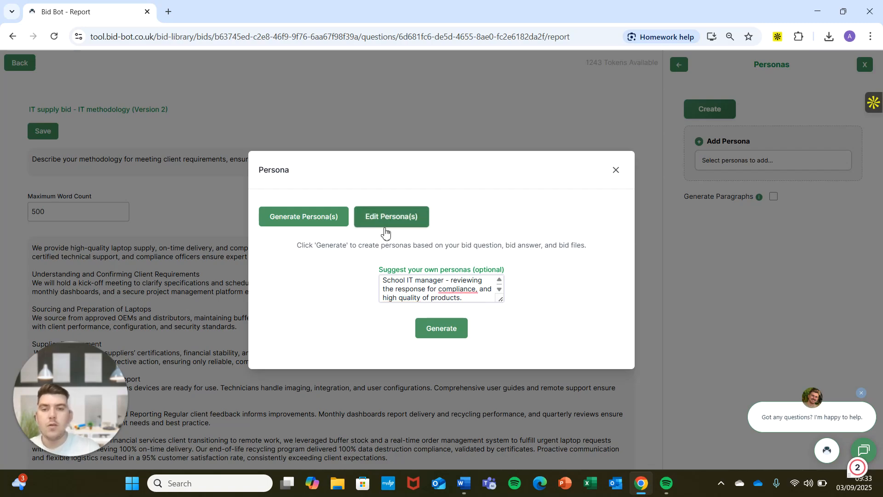
# Generate the personas from the suggestions, save them all to the analysis and review the selected personas
pyautogui.click(317, 217)
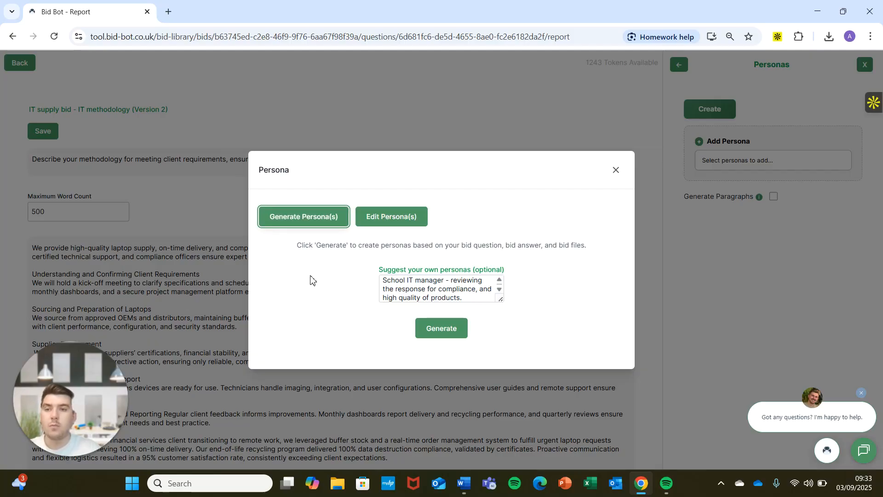
pyautogui.click(445, 326)
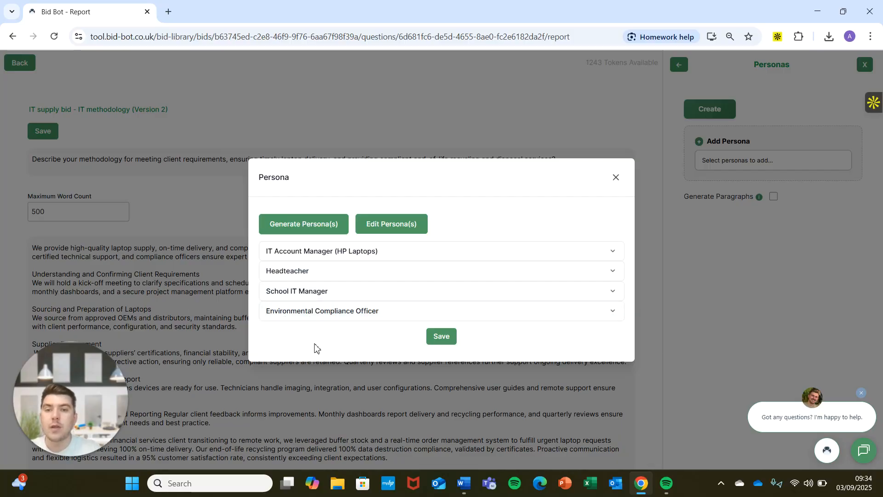
pyautogui.click(438, 339)
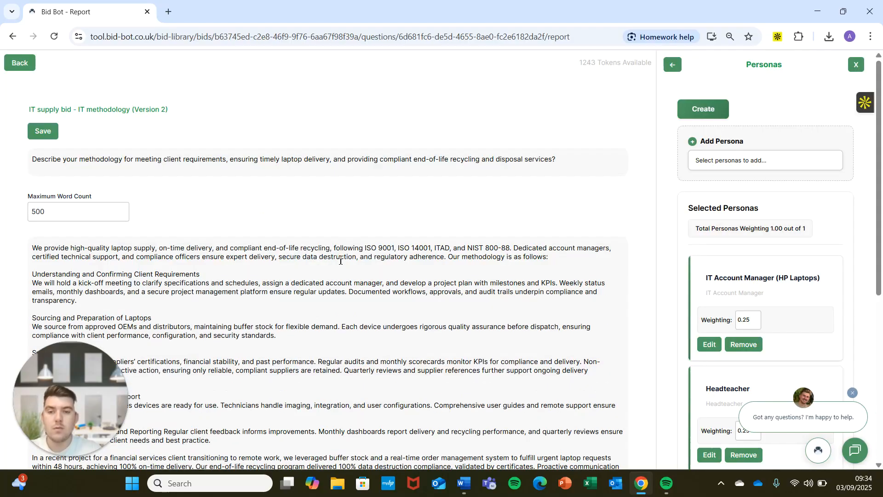
pyautogui.scroll(-5, 650, 244)
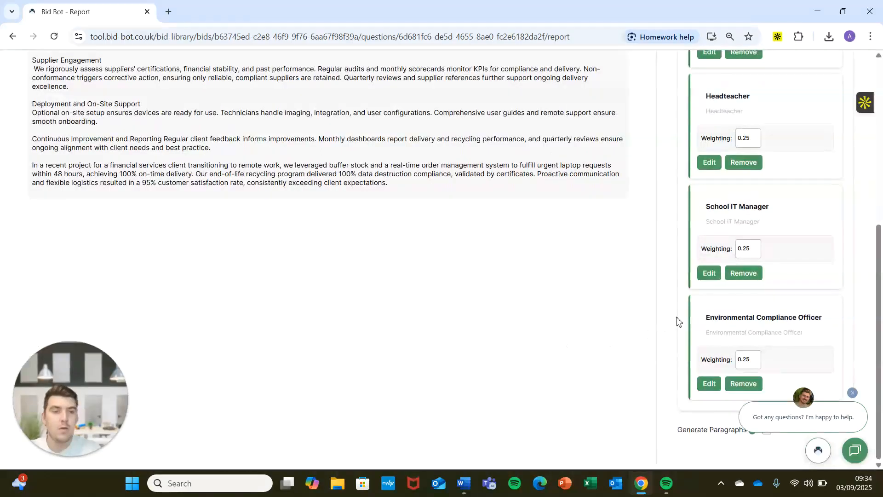
pyautogui.scroll(8, 741, 276)
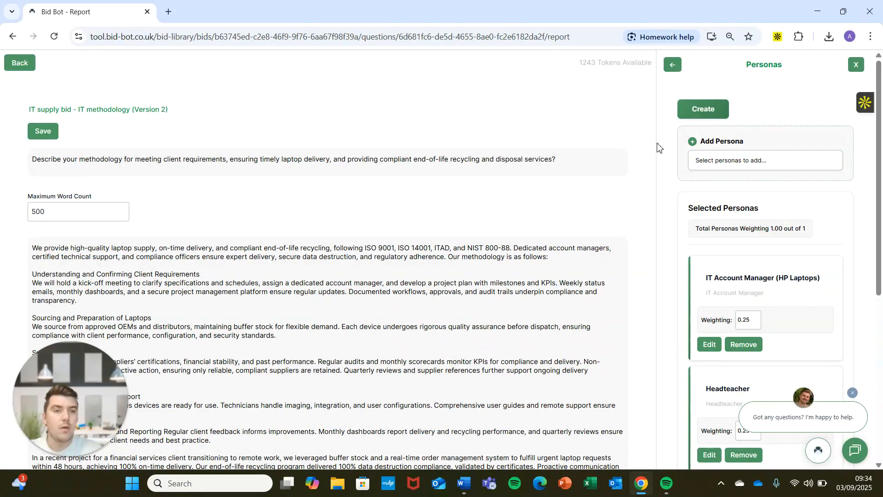
# Start creating further personas by generation and go to the end of the existing persona suggestions
pyautogui.click(702, 111)
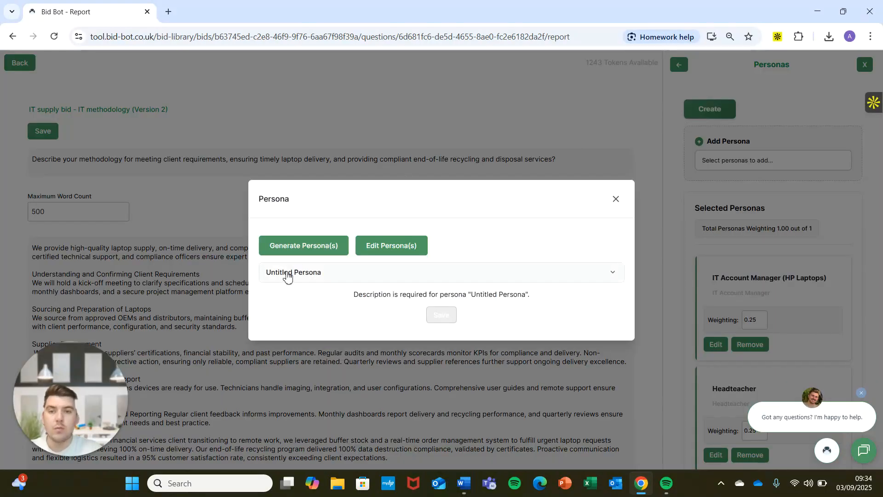
pyautogui.click(294, 248)
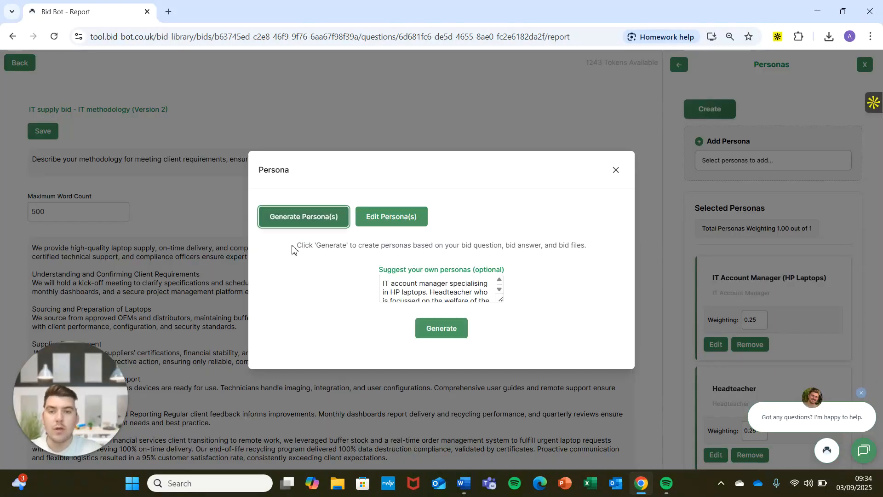
pyautogui.tripleClick(412, 279)
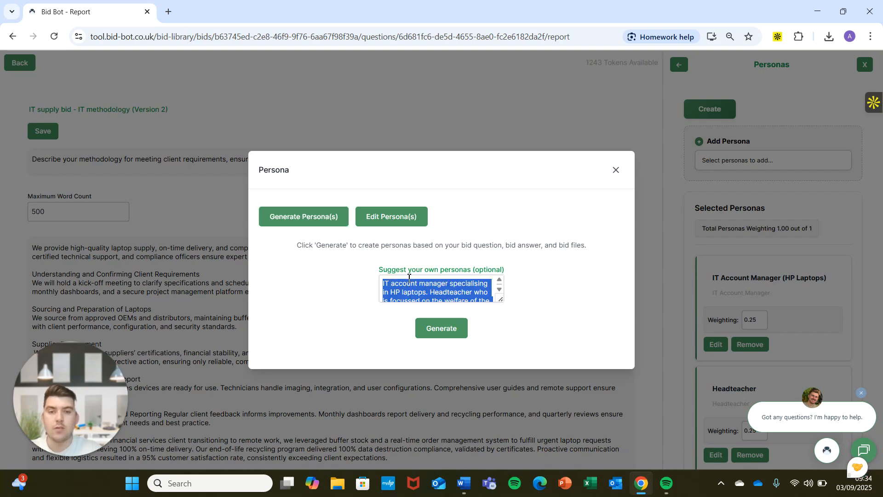
pyautogui.click(409, 279)
pyautogui.click(500, 290)
pyautogui.click(487, 298)
pyautogui.write('Delivery manager')
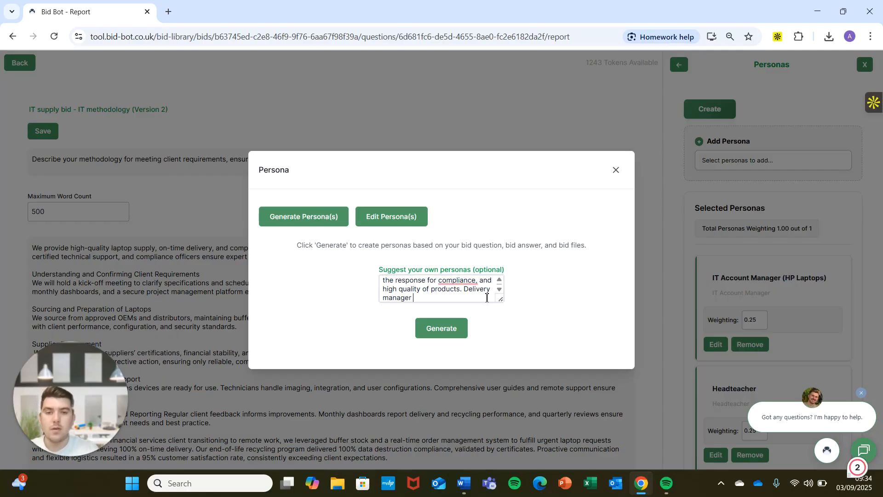
pyautogui.press('BackSpace')
pyautogui.press('BackSpace')
pyautogui.press('BackSpace')
pyautogui.press('BackSpace')
pyautogui.press('BackSpace')
pyautogui.press('BackSpace')
pyautogui.press('BackSpace')
pyautogui.press('BackSpace')
pyautogui.press('BackSpace')
pyautogui.press('BackSpace')
pyautogui.press('BackSpace')
pyautogui.press('BackSpace')
pyautogui.press('BackSpace')
pyautogui.press('BackSpace')
pyautogui.press('BackSpace')
pyautogui.press('BackSpace')
# Append the persona suggestion "Project Manager to oversee delivery." to the existing suggestions
pyautogui.write('Project m')
pyautogui.press('BackSpace')
pyautogui.write('Manager tp')
pyautogui.press('BackSpace')
pyautogui.press('BackSpace')
pyautogui.write('o ')
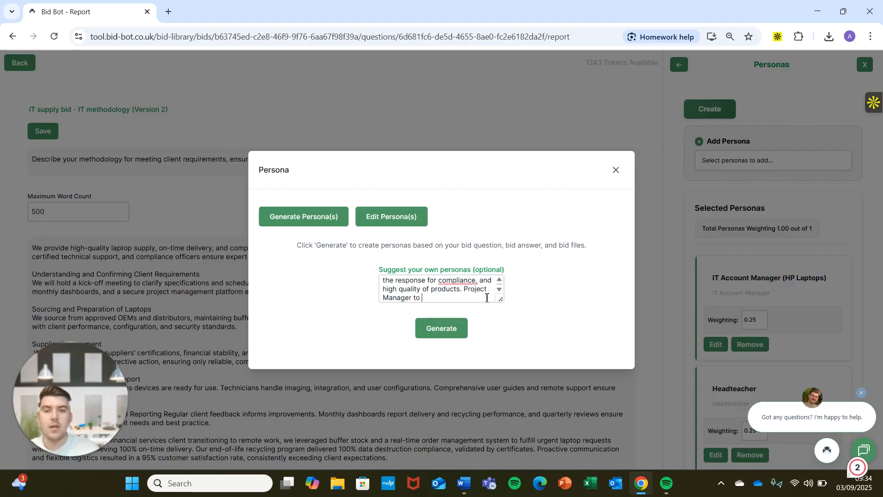
pyautogui.write('oversee delivery.')
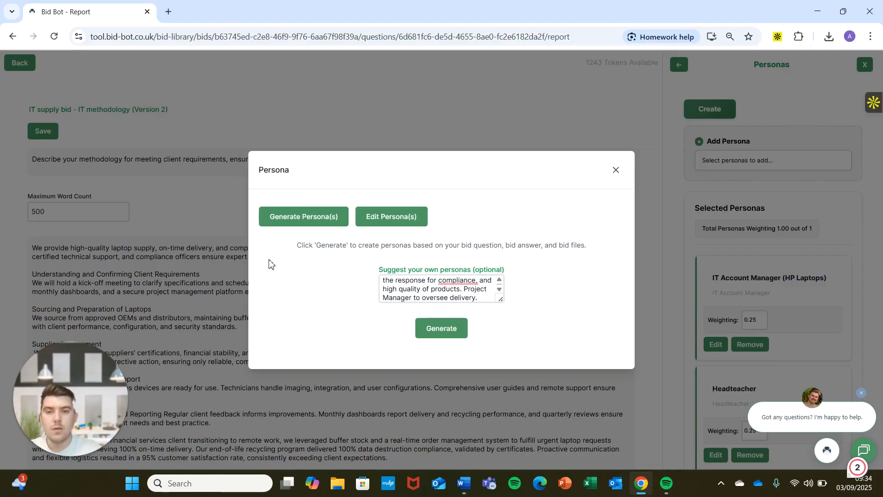
# Generate personas from the extended suggestions and save the new set to the analysis
pyautogui.click(292, 217)
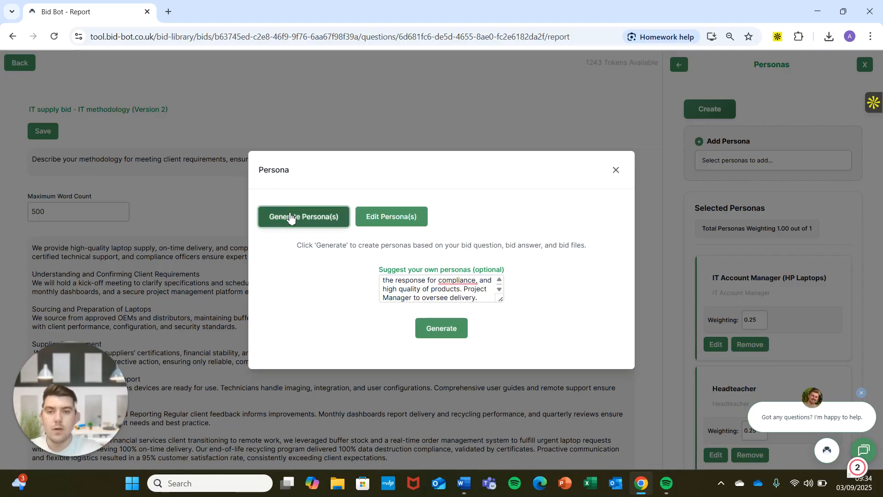
pyautogui.click(419, 333)
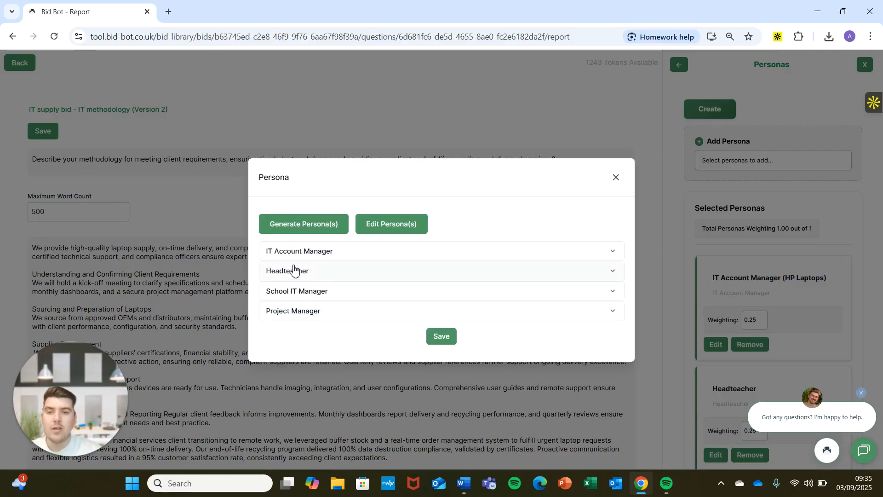
pyautogui.click(435, 337)
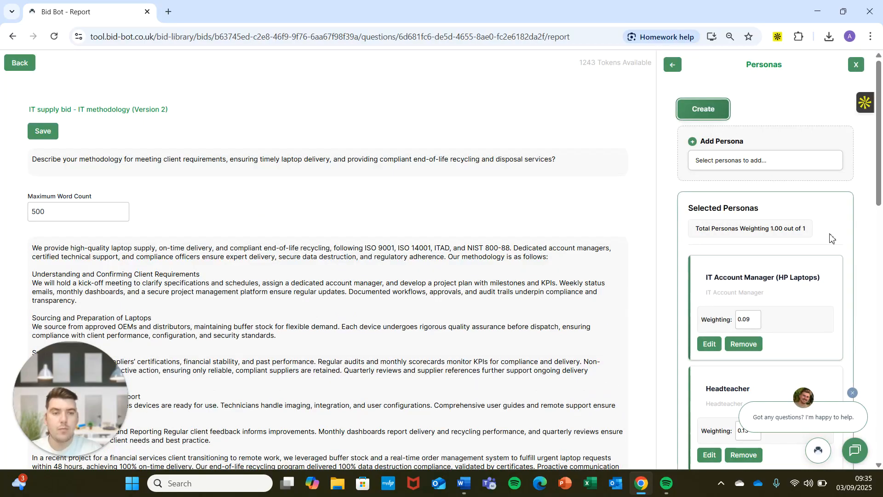
# Dismiss the chat prompt and look through the selected personas and their weightings for duplicates
pyautogui.moveTo(879, 189); pyautogui.dragTo(879, 409)
pyautogui.click(852, 393)
pyautogui.scroll(-2, 874, 375)
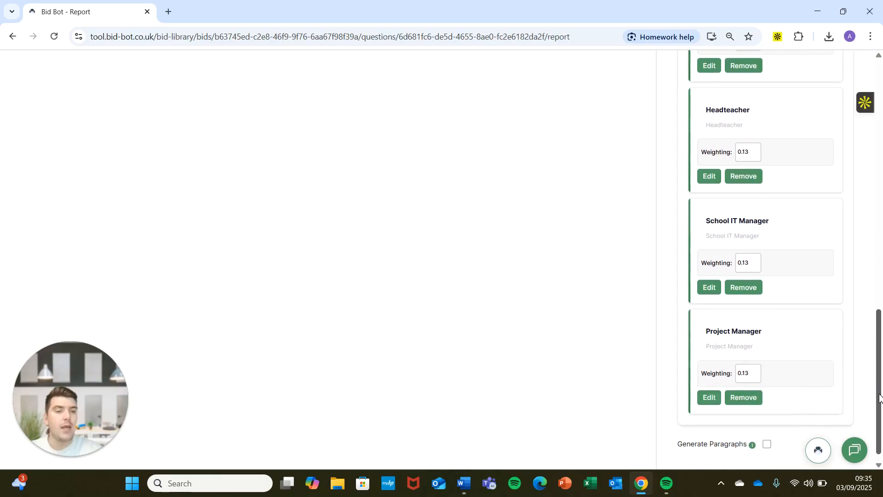
pyautogui.scroll(1, 874, 382)
pyautogui.moveTo(874, 384); pyautogui.dragTo(854, 197)
pyautogui.scroll(-1, 852, 198)
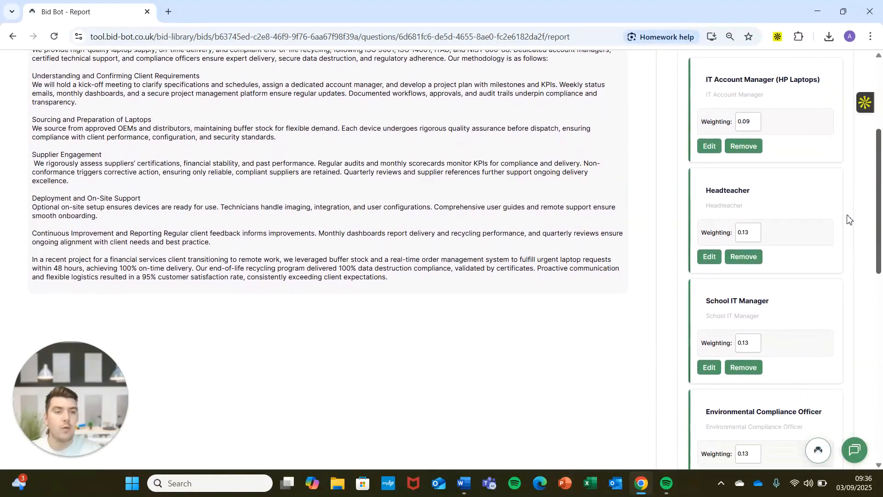
pyautogui.moveTo(879, 202); pyautogui.dragTo(882, 275)
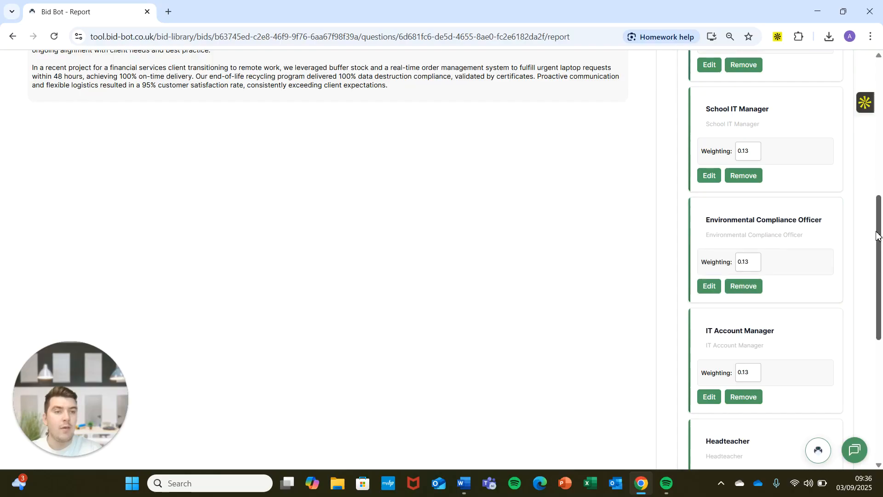
pyautogui.scroll(-3, 690, 266)
pyautogui.scroll(12, 842, 191)
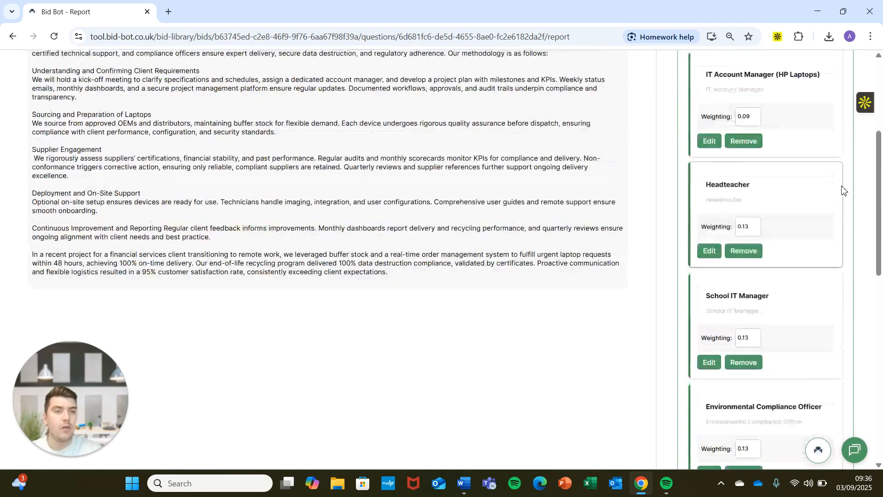
# Remove the duplicate IT Account Manager and the second Headteacher from the selected personas
pyautogui.scroll(-12, 824, 226)
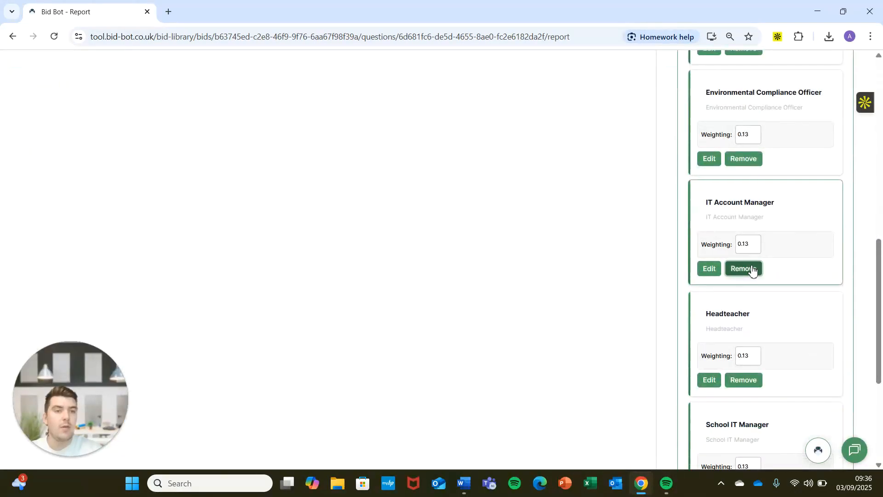
pyautogui.click(753, 269)
pyautogui.scroll(-12, 782, 219)
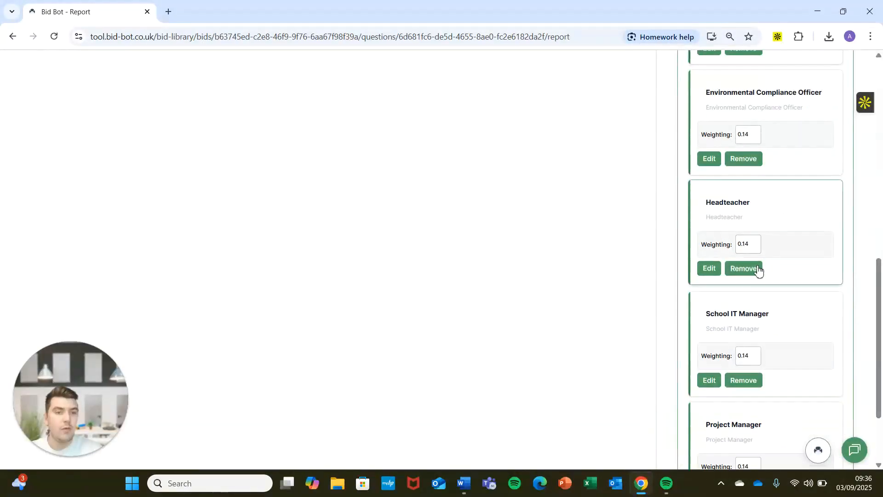
pyautogui.click(760, 267)
# Remove the second School IT Manager from the selected personas and check the remaining personas and their weightings
pyautogui.scroll(-10, 792, 232)
pyautogui.scroll(12, 782, 216)
pyautogui.scroll(-10, 736, 203)
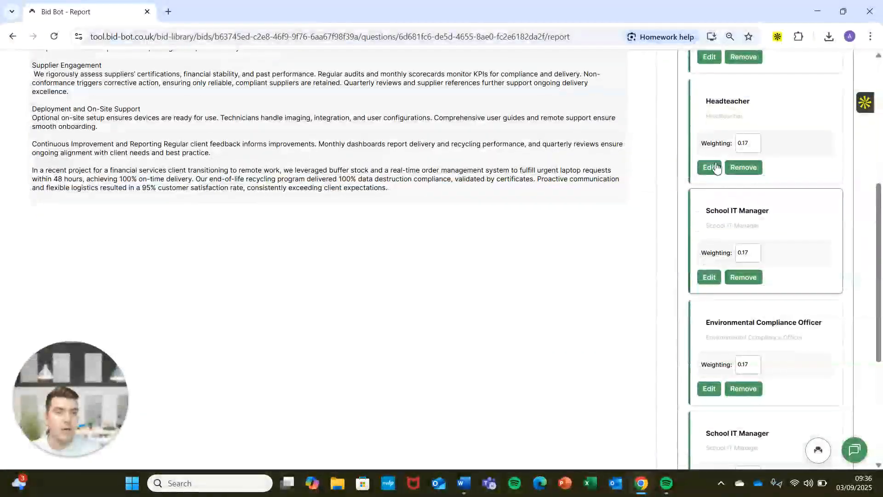
pyautogui.scroll(-4, 710, 177)
pyautogui.scroll(-1, 798, 197)
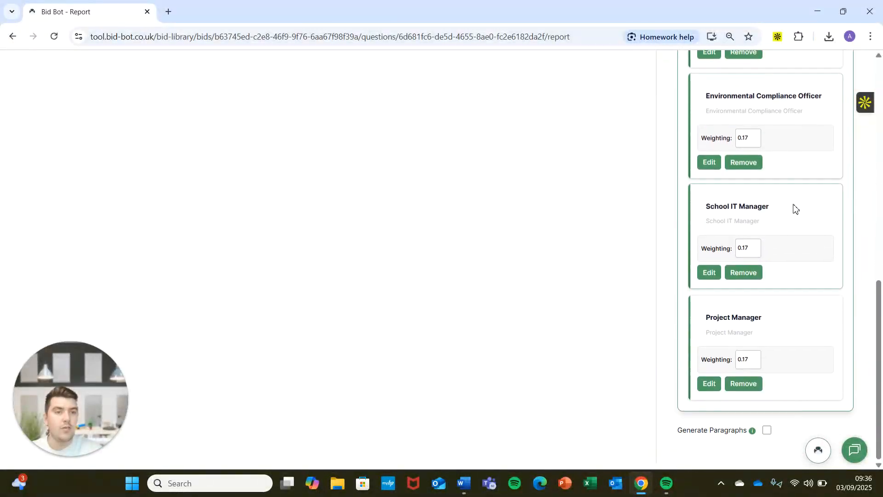
pyautogui.click(749, 272)
pyautogui.scroll(-3, 795, 248)
pyautogui.scroll(-1, 739, 213)
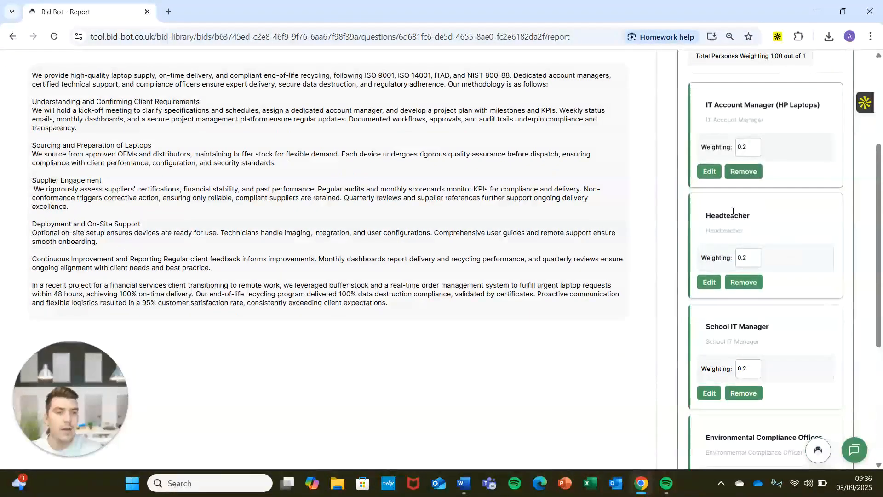
pyautogui.scroll(-5, 749, 138)
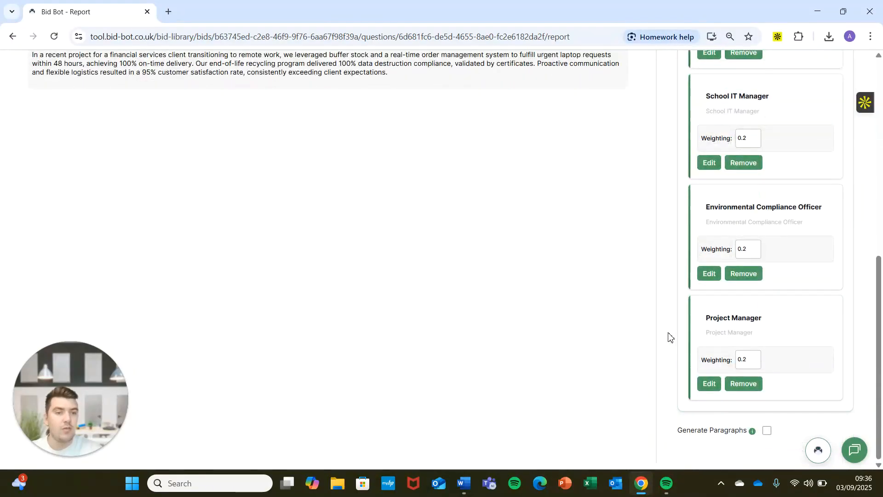
pyautogui.scroll(10, 714, 341)
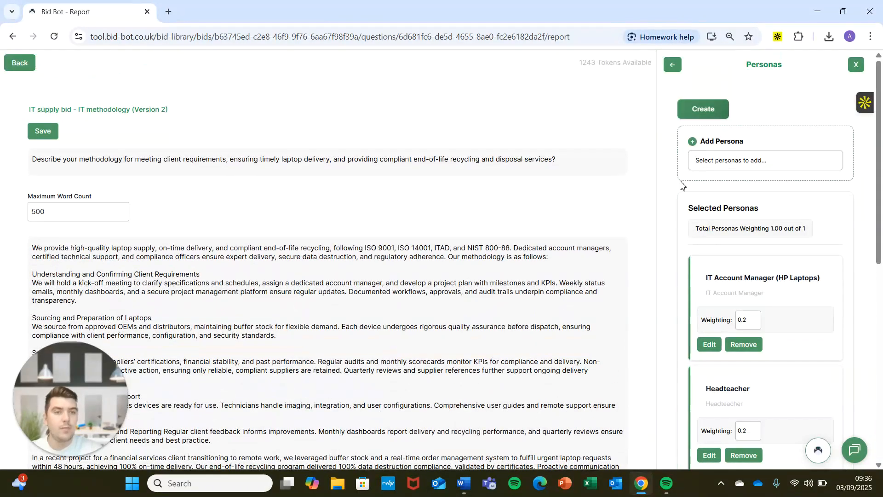
# Turn on paragraph generation for the selected personas
pyautogui.scroll(-10, 684, 187)
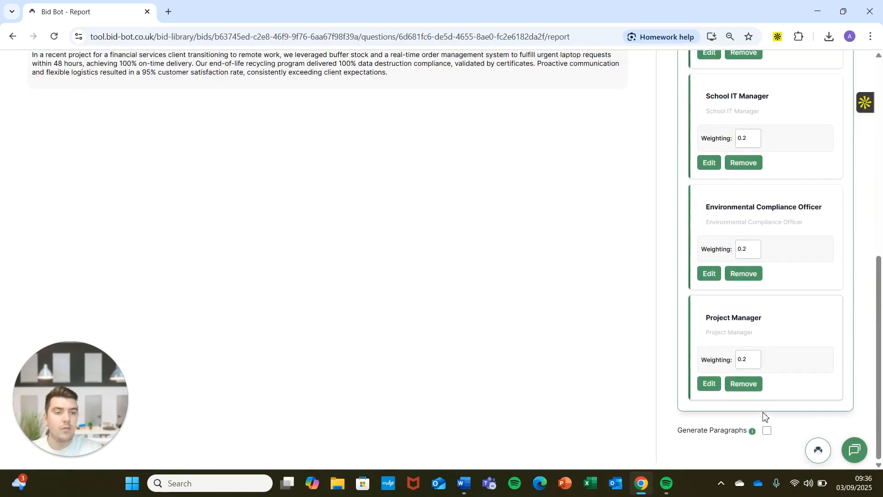
pyautogui.click(767, 432)
pyautogui.scroll(-10, 684, 262)
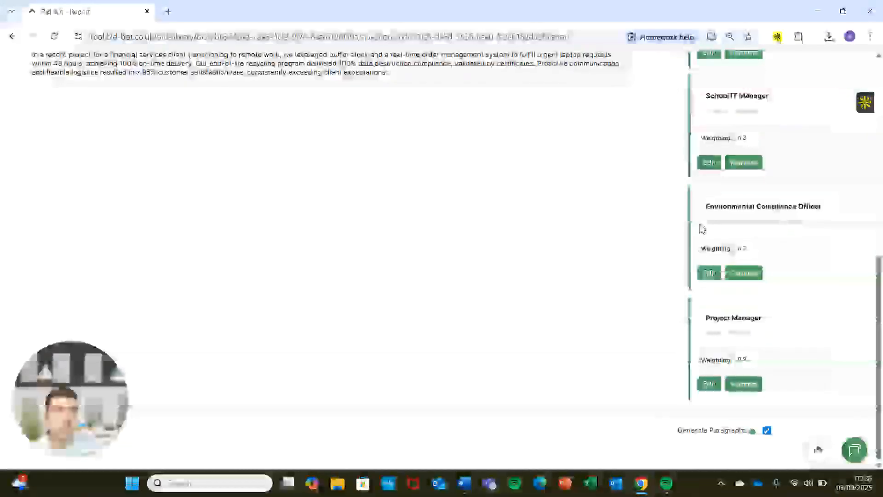
pyautogui.scroll(8, 700, 203)
pyautogui.scroll(-2, 694, 209)
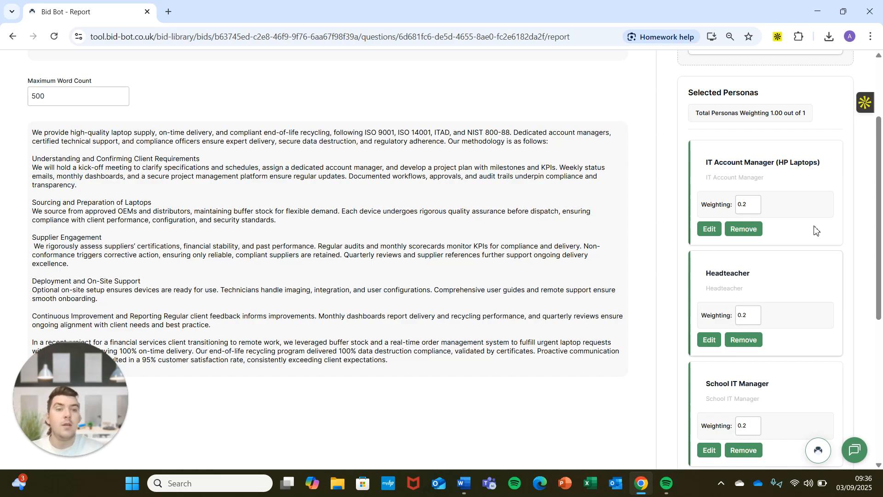
pyautogui.scroll(1, 674, 209)
pyautogui.scroll(-1, 682, 211)
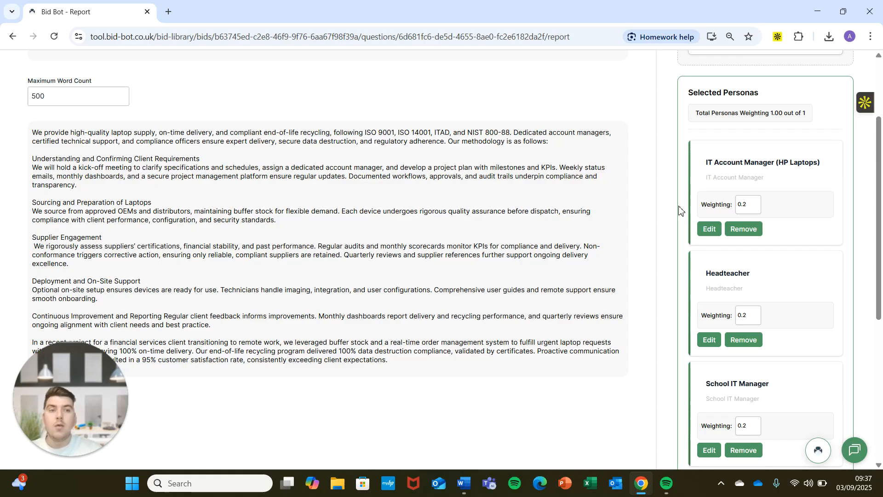
pyautogui.scroll(3, 672, 215)
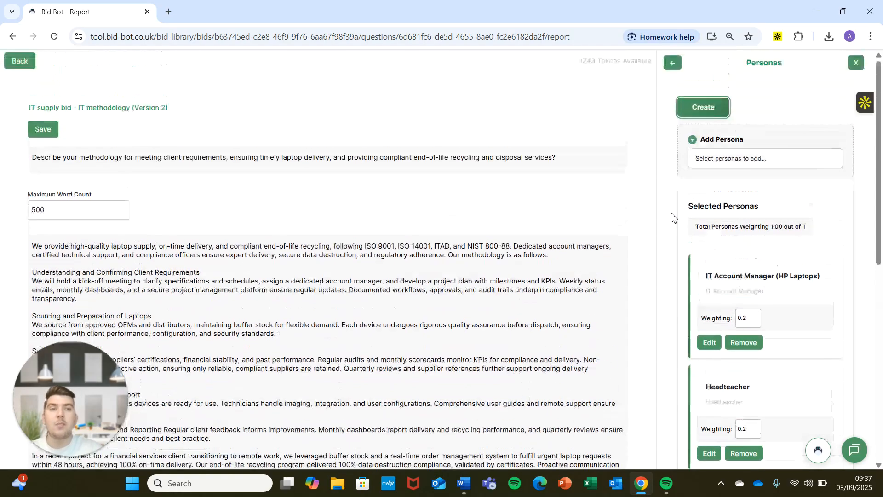
pyautogui.scroll(-1, 672, 216)
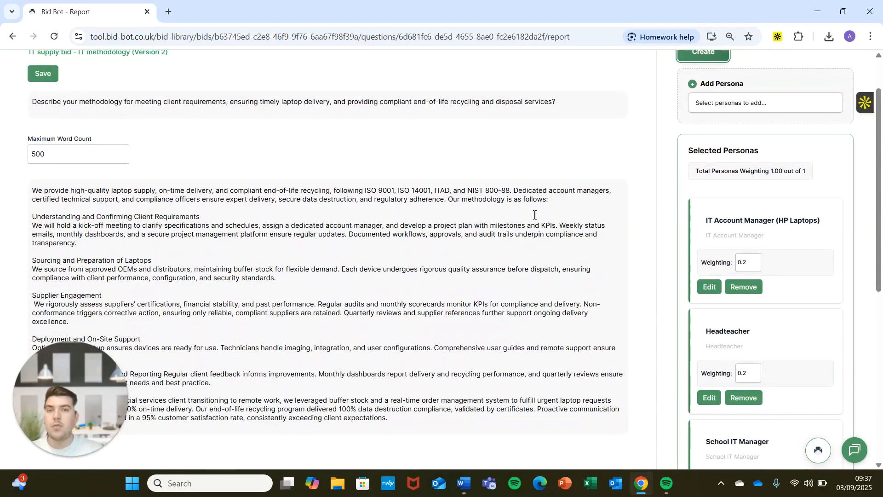
# Open the IT Laptop Supply requirements configuration and turn on paragraph generation for it
pyautogui.scroll(1, 658, 115)
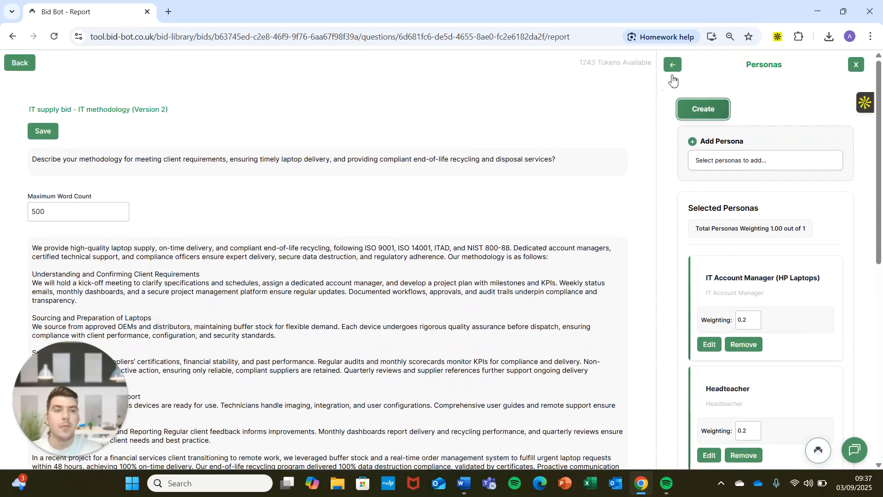
pyautogui.click(671, 66)
pyautogui.click(734, 136)
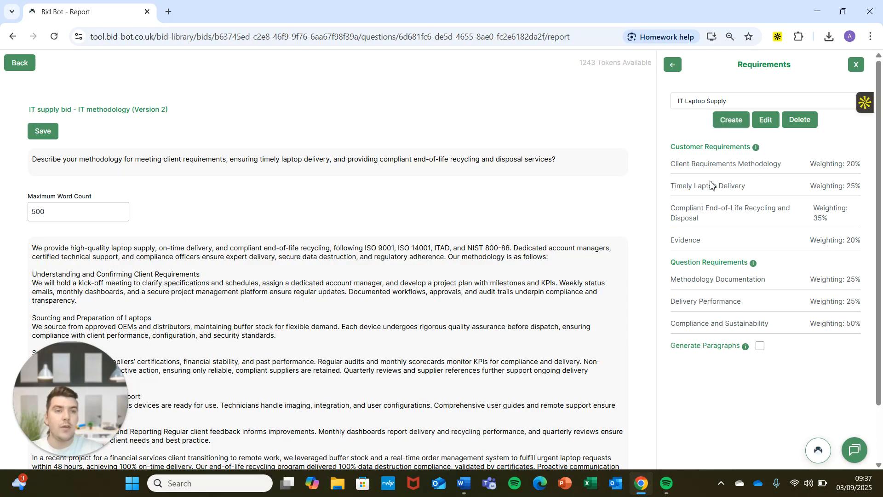
pyautogui.click(760, 346)
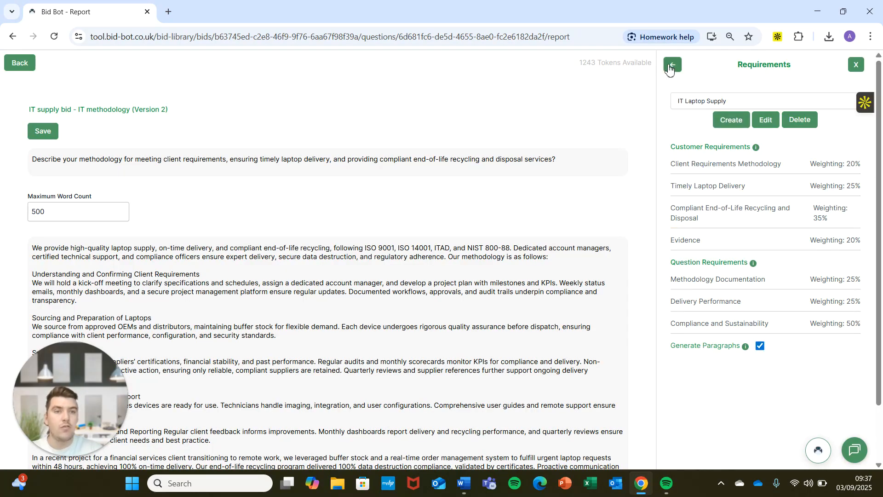
# Return to the analysis overview and include Requirements and Personas in the reports
pyautogui.click(672, 65)
pyautogui.click(857, 136)
pyautogui.click(856, 169)
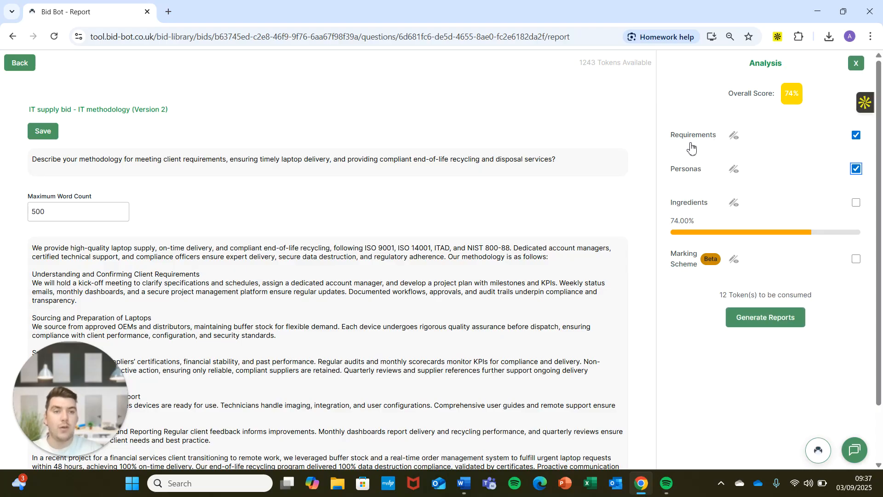
# Check the Bid expert review ingredients configuration, include Ingredients in the analysis and generate the reports
pyautogui.click(734, 202)
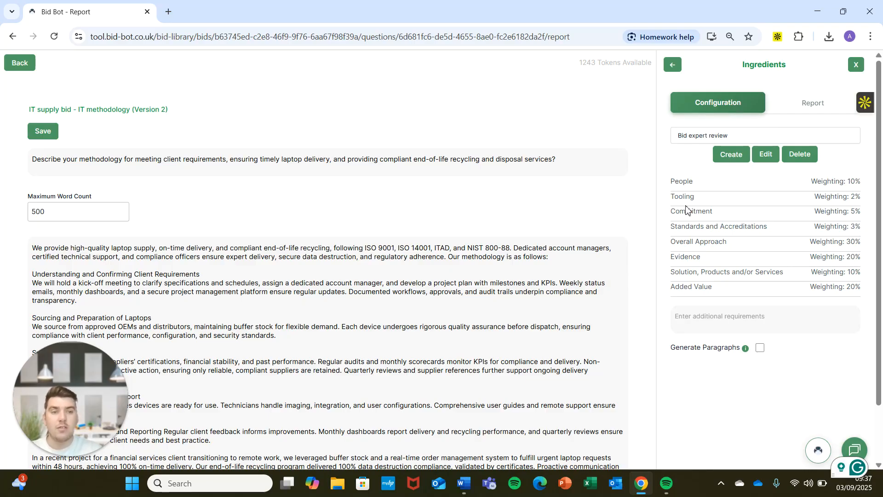
pyautogui.click(671, 64)
pyautogui.click(856, 203)
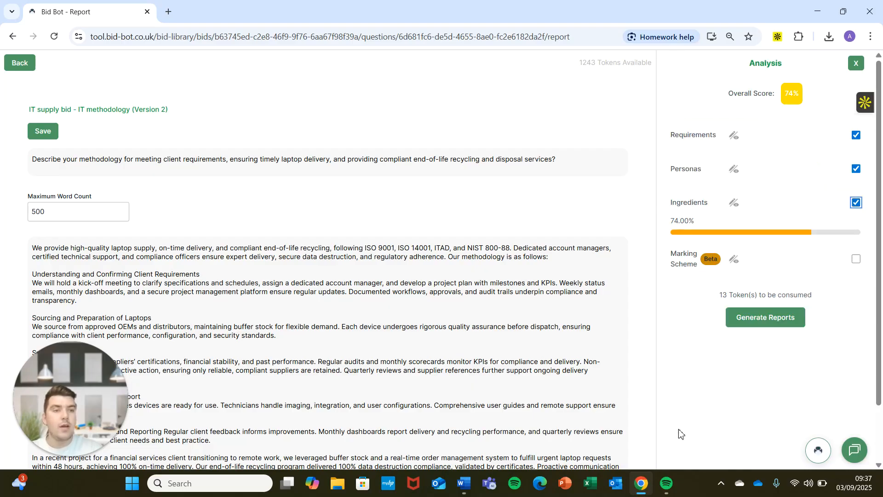
pyautogui.click(748, 322)
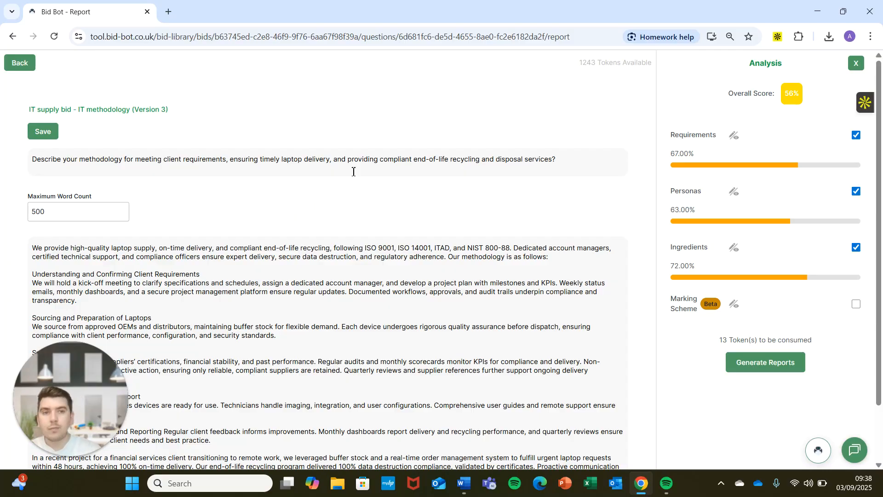
# Open the Requirements report and examine the customer and question requirement scores, especially Compliant End-of-Life Recycling and Disposal
pyautogui.click(733, 138)
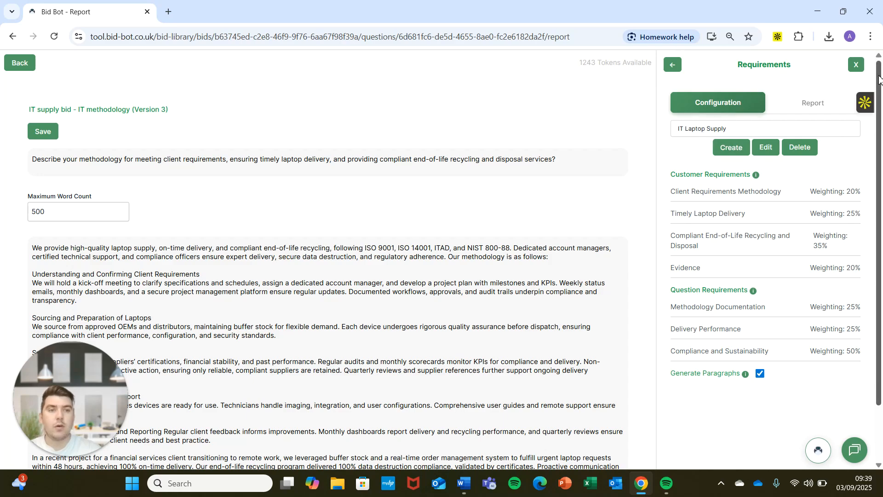
pyautogui.click(819, 104)
pyautogui.scroll(-1, 414, 112)
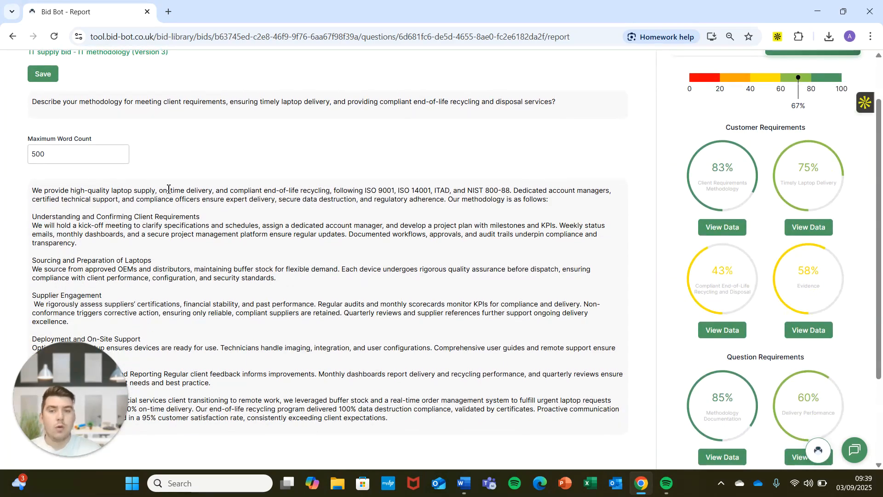
pyautogui.scroll(1, 377, 147)
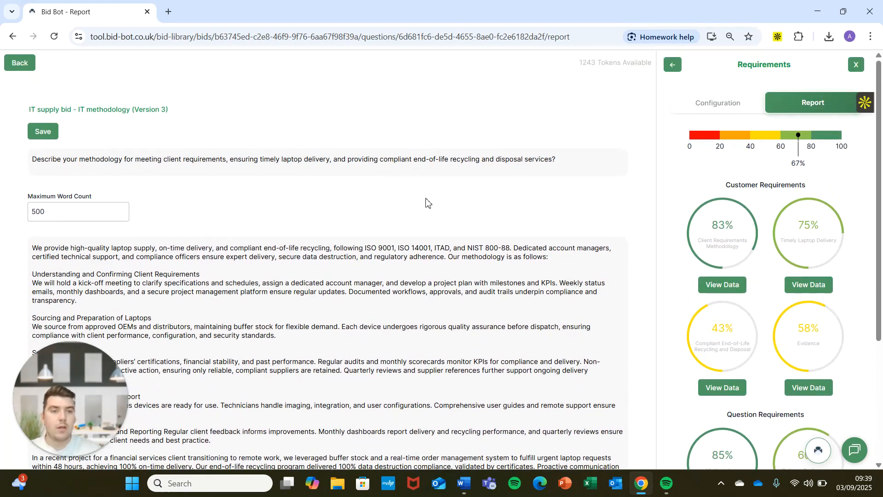
pyautogui.scroll(-1, 426, 202)
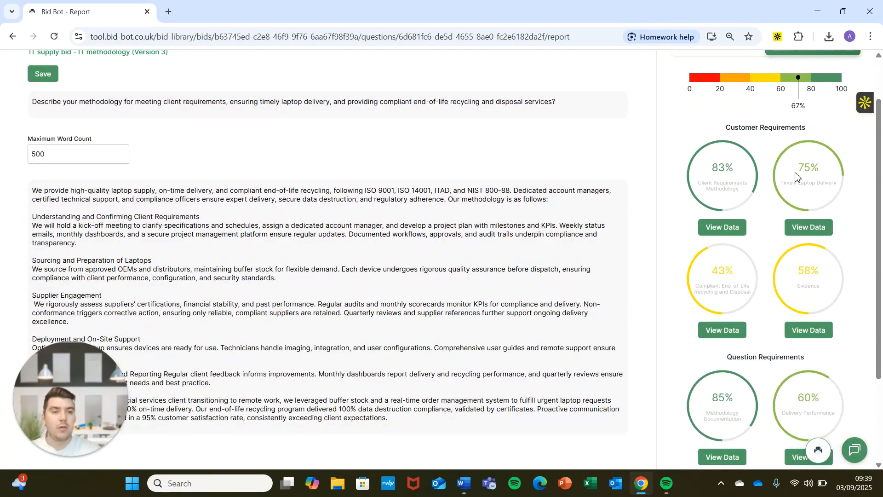
pyautogui.scroll(1, 675, 204)
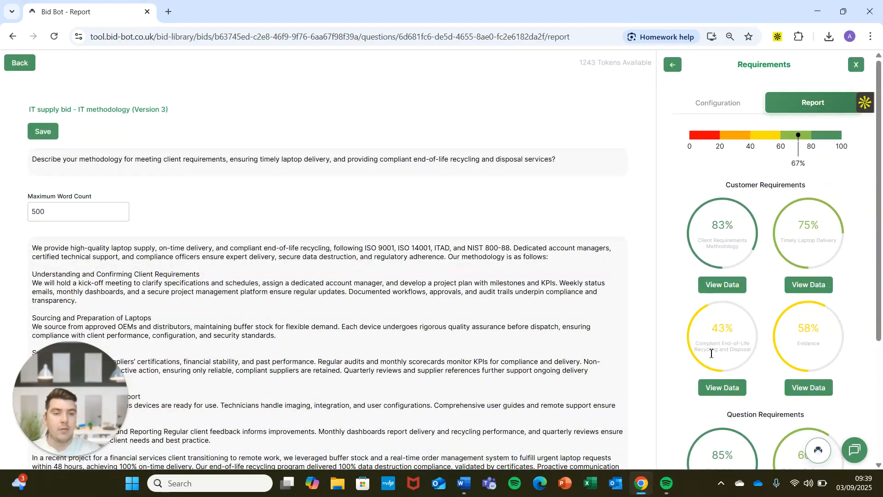
pyautogui.tripleClick(723, 330)
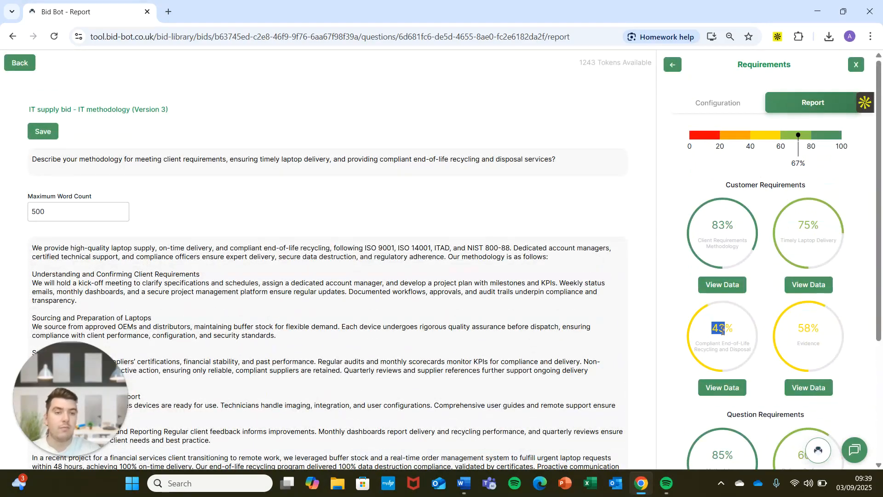
pyautogui.click(711, 343)
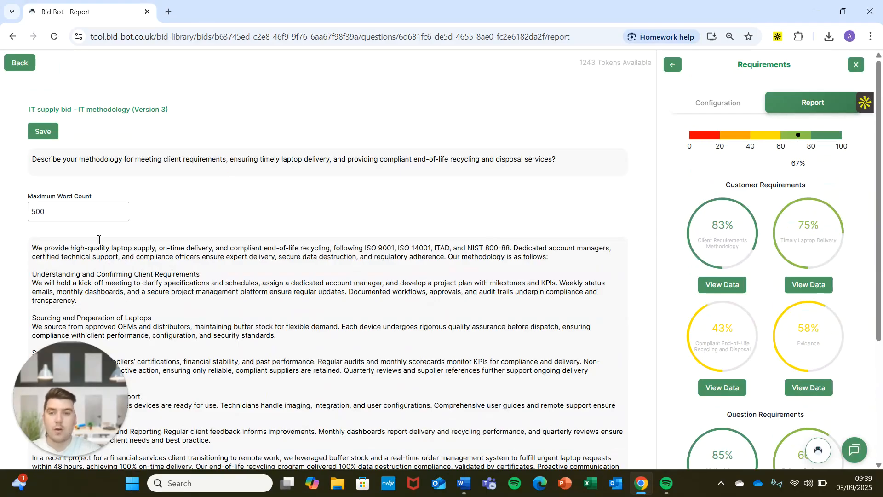
# Add blank lines after the Deployment and On-Site Support section of the answer to make room for a new paragraph
pyautogui.scroll(-4, 170, 223)
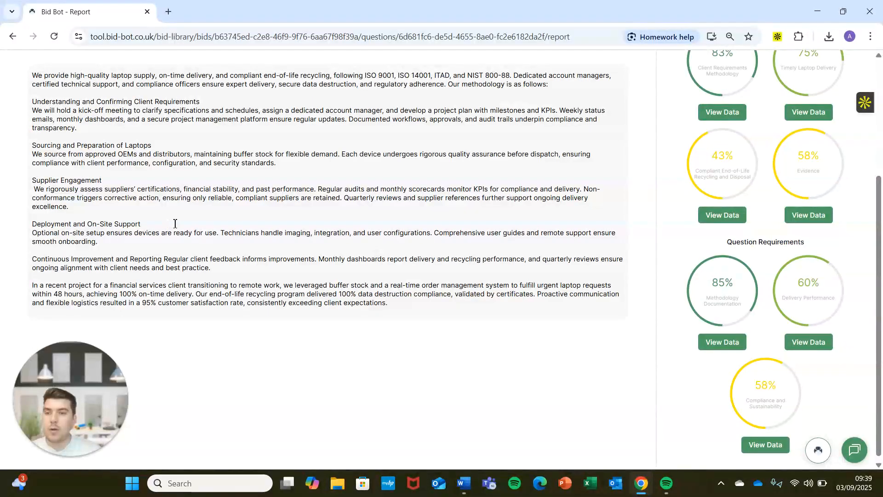
pyautogui.scroll(1, 342, 244)
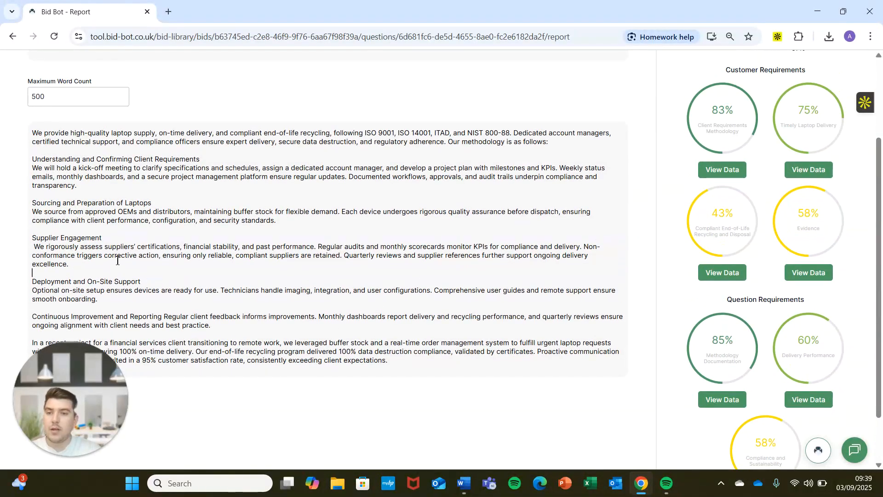
pyautogui.scroll(-1, 117, 260)
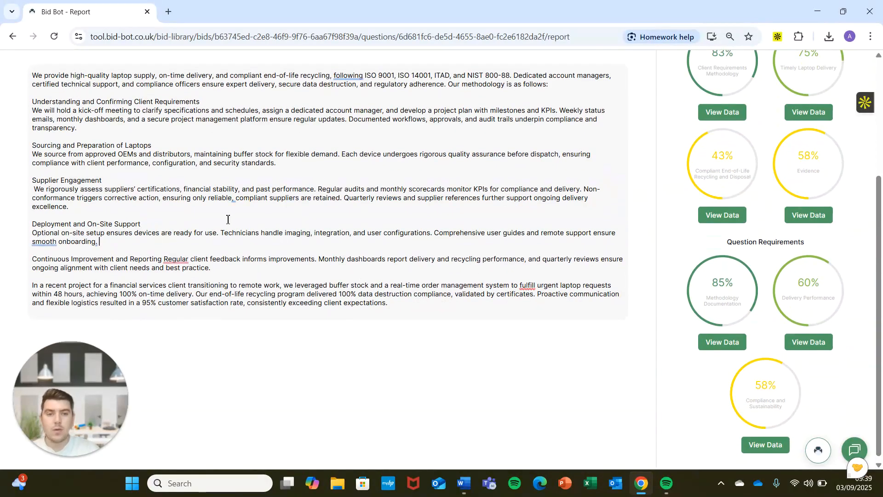
pyautogui.press('Return')
pyautogui.press('Return')
pyautogui.press('Return')
pyautogui.press('Return')
pyautogui.press('Return')
pyautogui.press('Up')
pyautogui.press('Up')
pyautogui.press('Up')
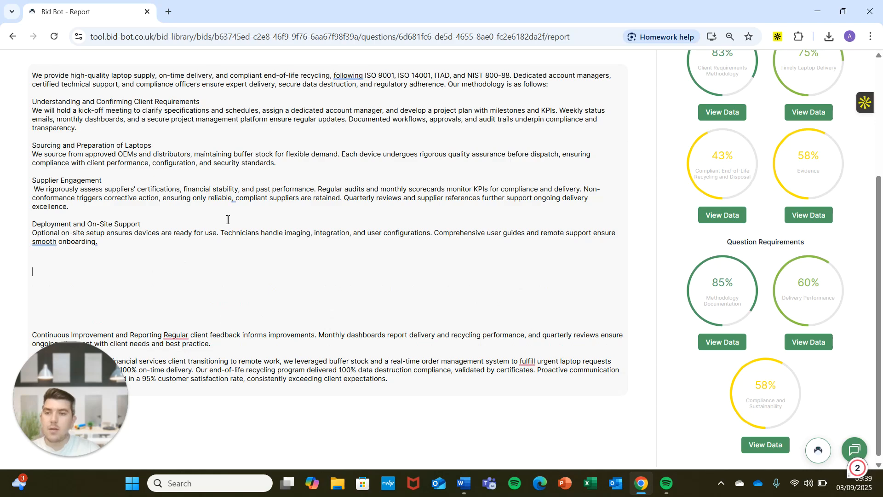
pyautogui.press('Return')
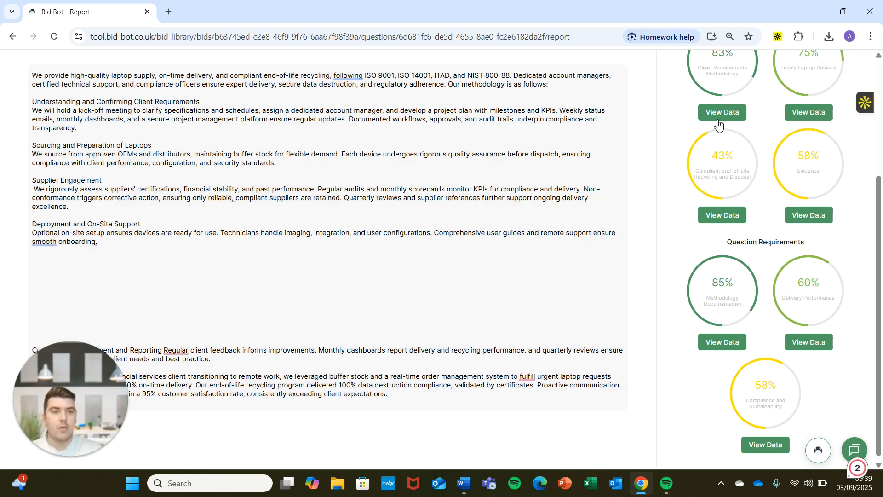
# Open the report data for Compliant End-of-Life Recycling and Disposal and read the regulatory compliance reason, improvements and suggested paragraph
pyautogui.scroll(3, 718, 110)
pyautogui.click(722, 387)
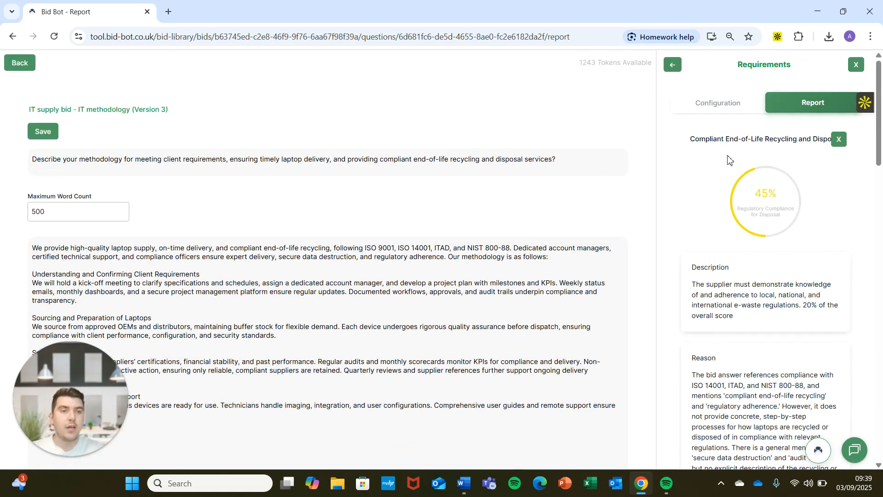
pyautogui.scroll(-1, 728, 159)
pyautogui.scroll(-1, 685, 120)
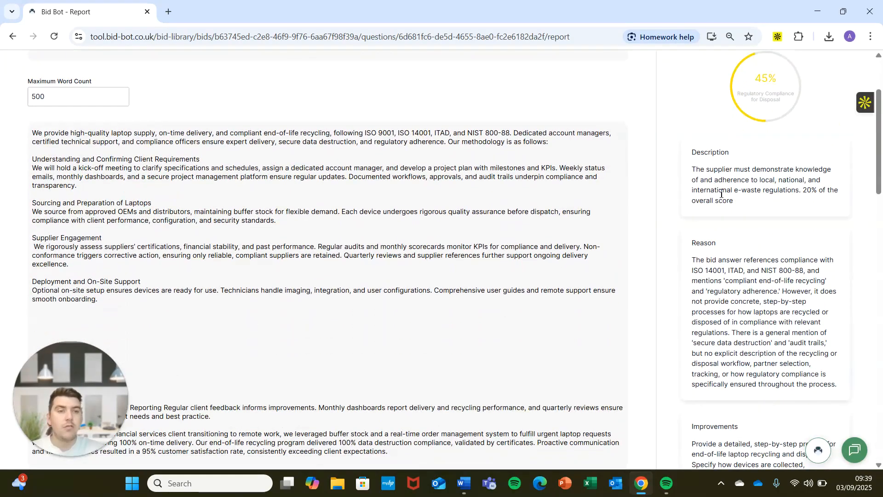
pyautogui.scroll(-1, 716, 193)
pyautogui.scroll(-1, 711, 200)
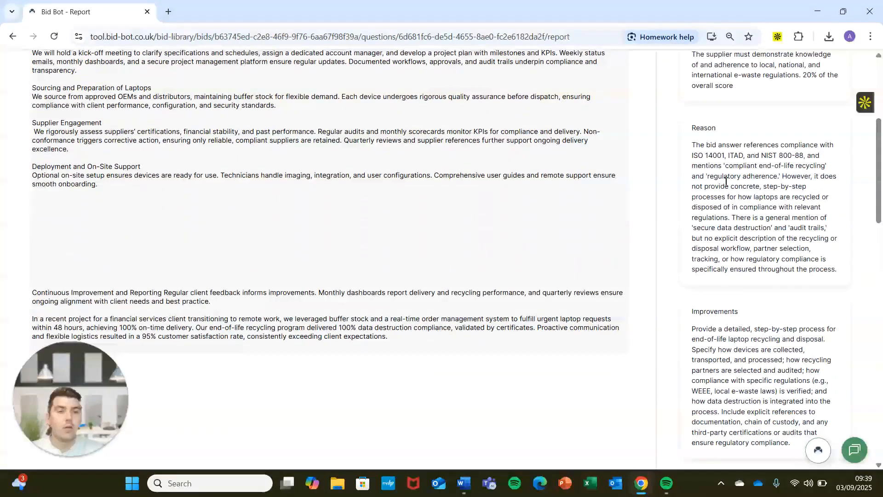
pyautogui.scroll(-2, 752, 235)
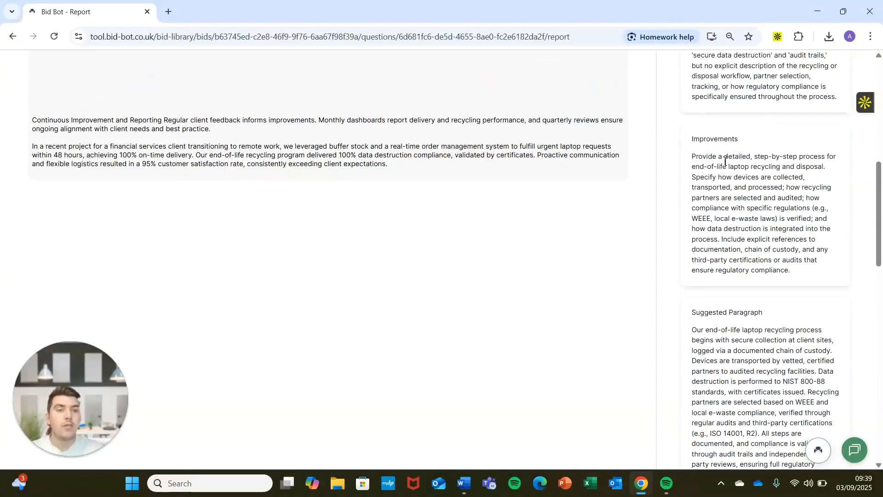
pyautogui.scroll(-2, 759, 217)
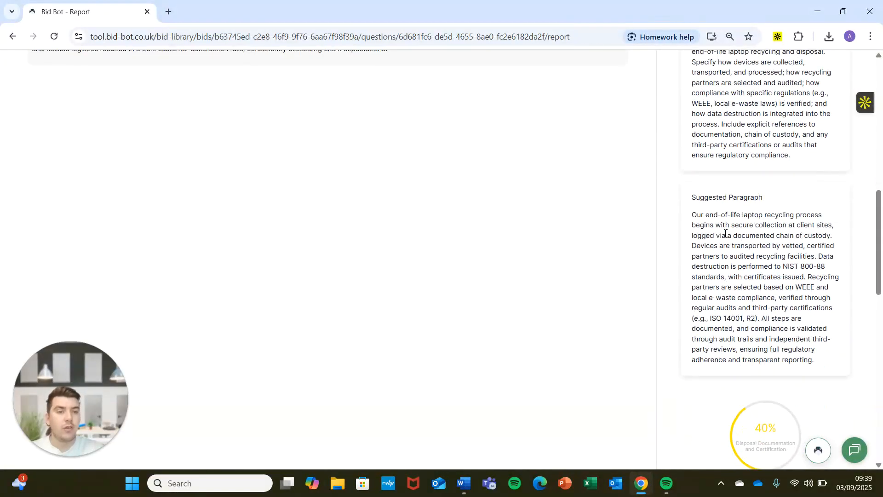
# Copy the suggested end-of-life laptop recycling paragraph into the gap after the Deployment and On-Site Support section
pyautogui.tripleClick(702, 229)
pyautogui.hotkey('ctrl', 'c')
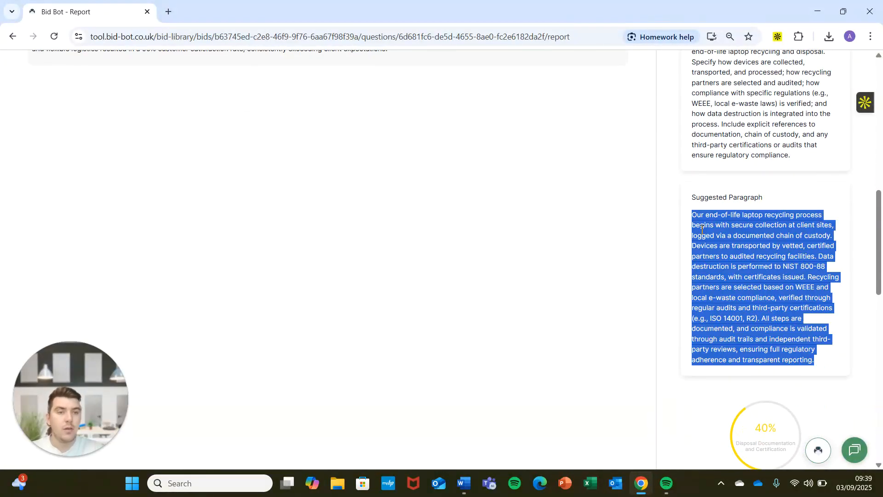
pyautogui.click(685, 225)
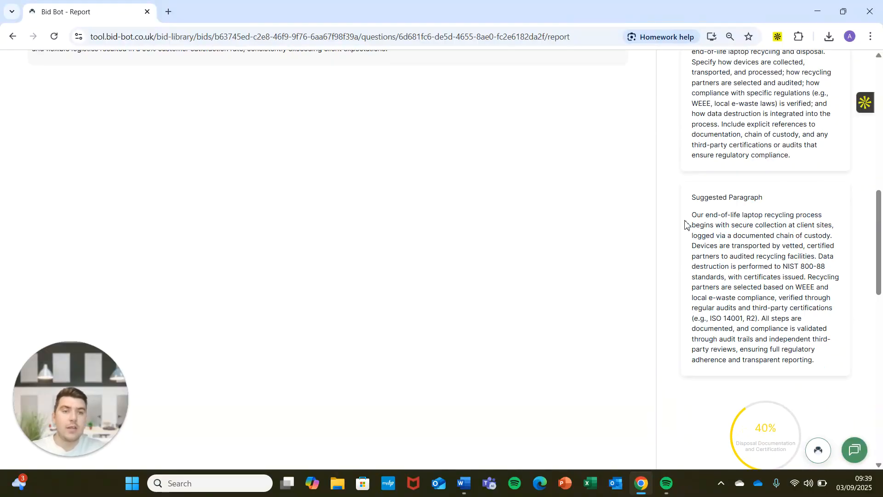
pyautogui.scroll(7, 292, 258)
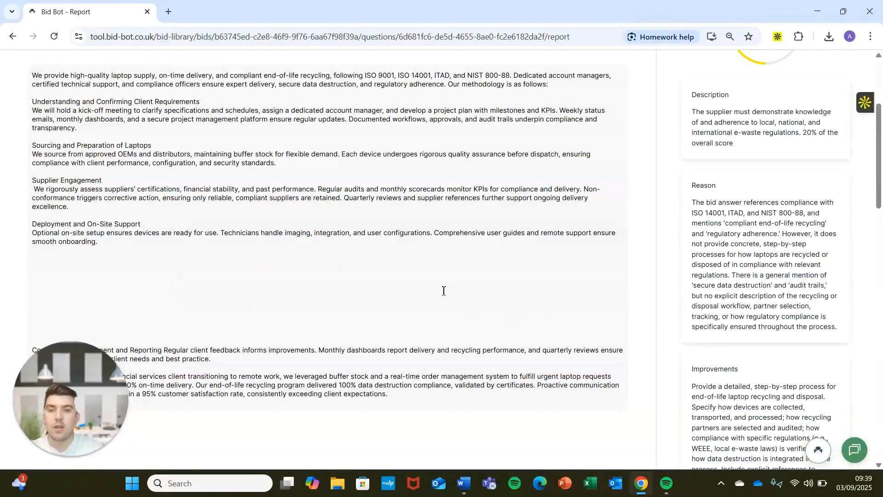
pyautogui.click(389, 262)
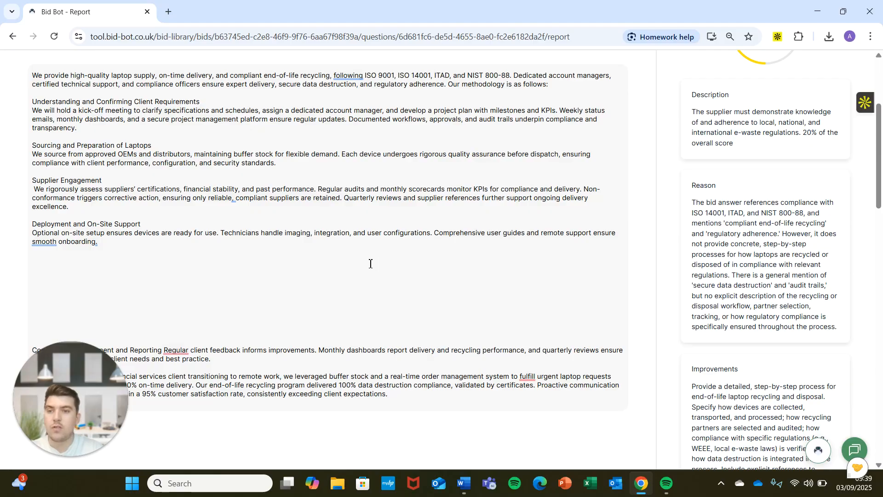
pyautogui.hotkey('ctrl', 'v')
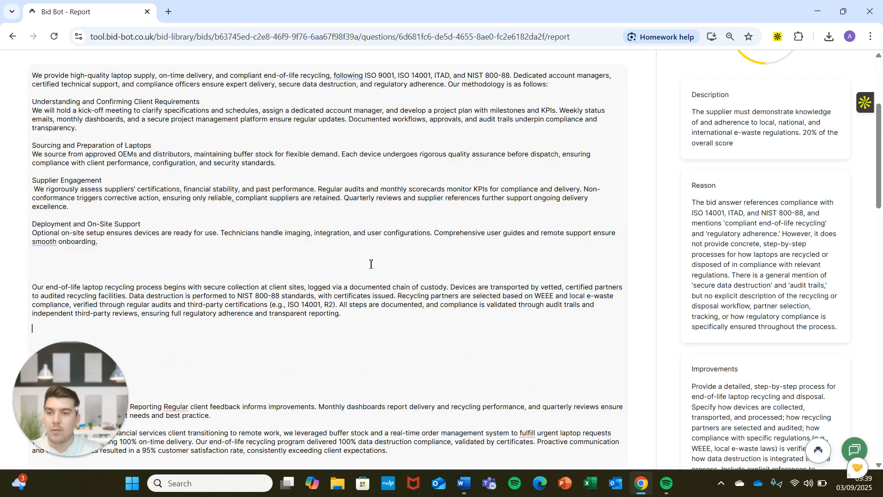
# Remove a blank line above the end-of-life laptop recycling paragraph and close the Compliant End-of-Life Recycling and Disposal report data
pyautogui.click(321, 273)
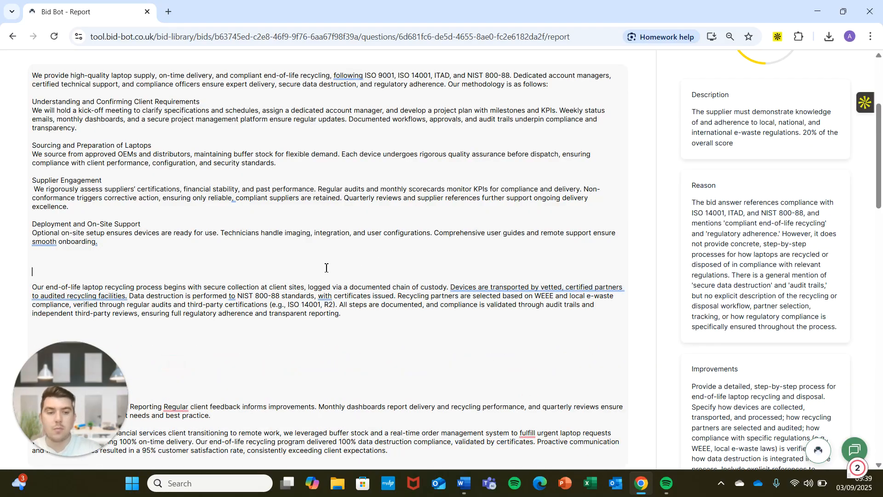
pyautogui.press('BackSpace')
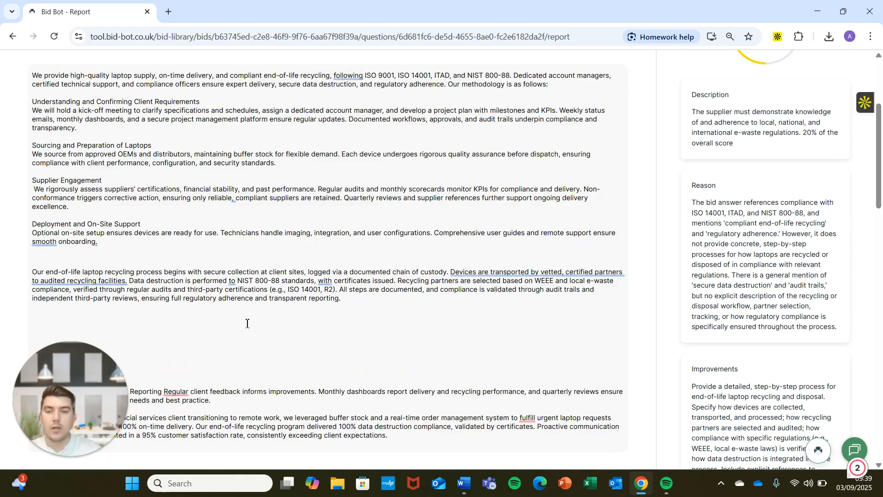
pyautogui.scroll(4, 882, 159)
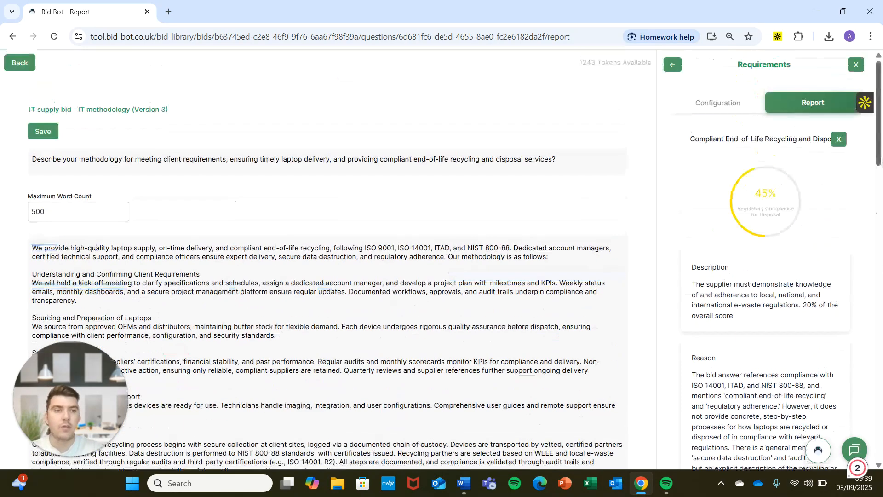
pyautogui.click(839, 139)
# Open the report data for the Evidence customer requirement and read the case study reason, improvements and suggested paragraph
pyautogui.scroll(-1, 798, 317)
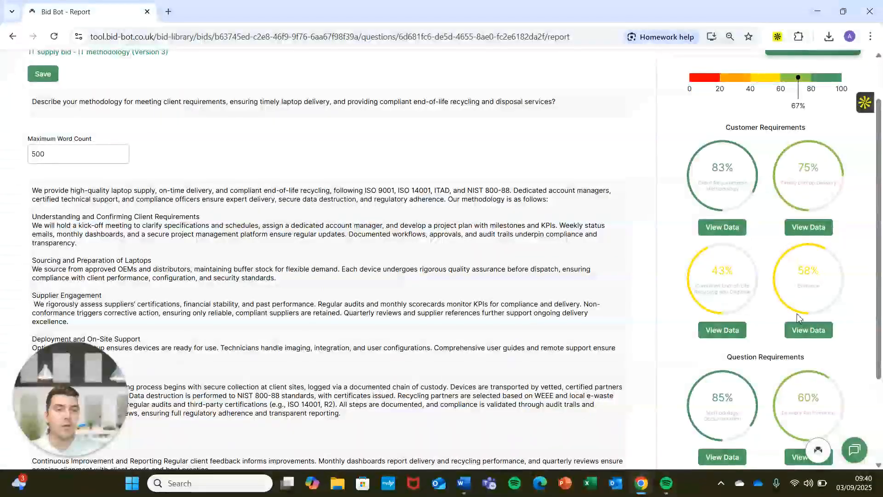
pyautogui.click(803, 330)
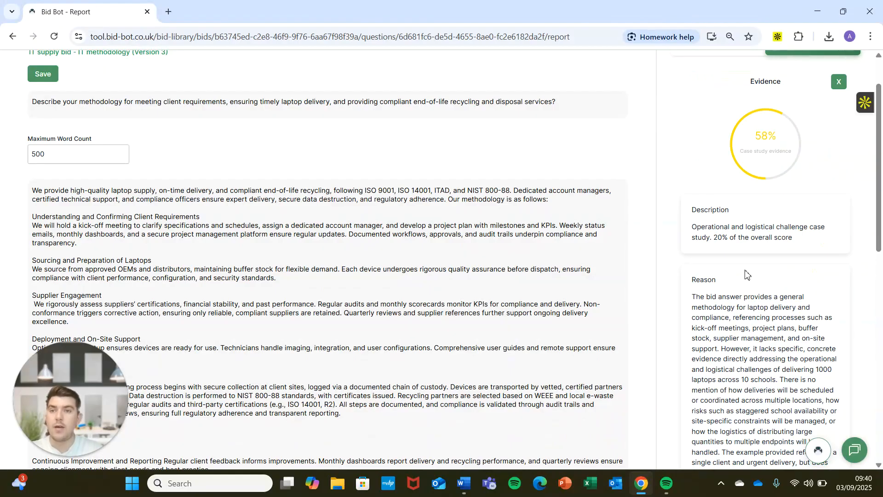
pyautogui.scroll(-4, 745, 275)
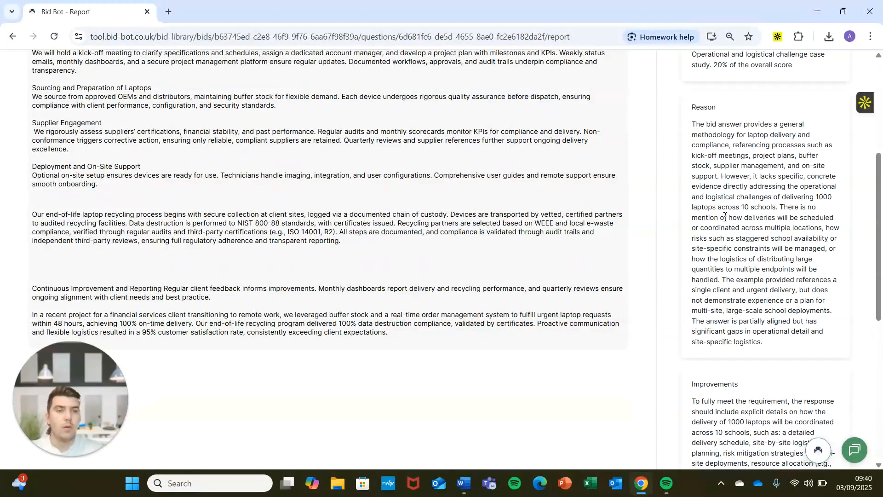
pyautogui.scroll(1, 734, 231)
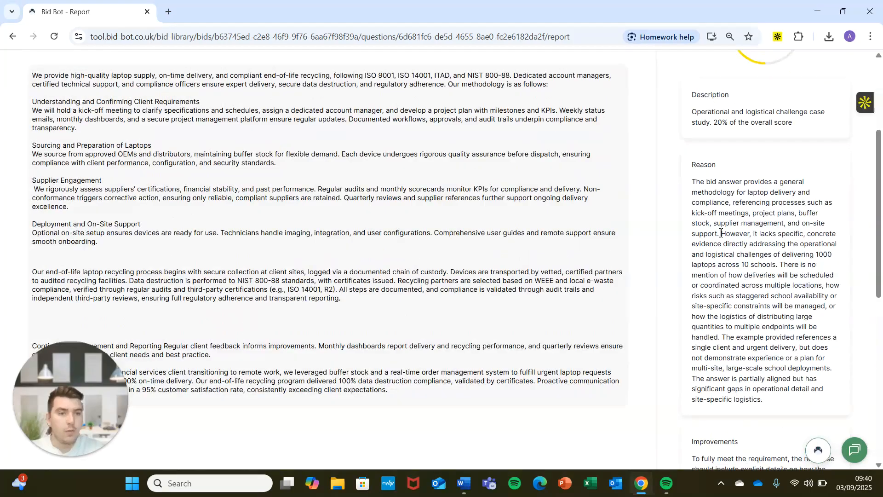
pyautogui.moveTo(717, 235); pyautogui.dragTo(836, 316)
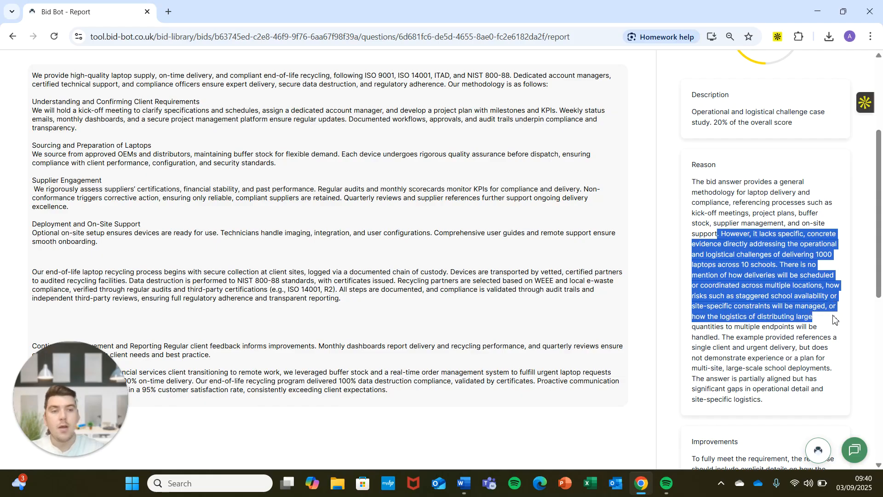
pyautogui.moveTo(822, 323); pyautogui.dragTo(728, 338)
pyautogui.click(725, 347)
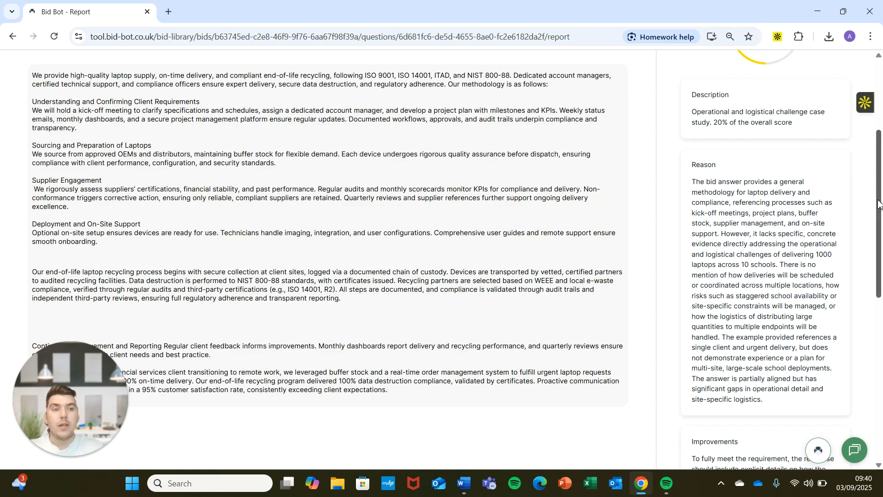
pyautogui.scroll(2, 880, 203)
pyautogui.scroll(-2, 879, 184)
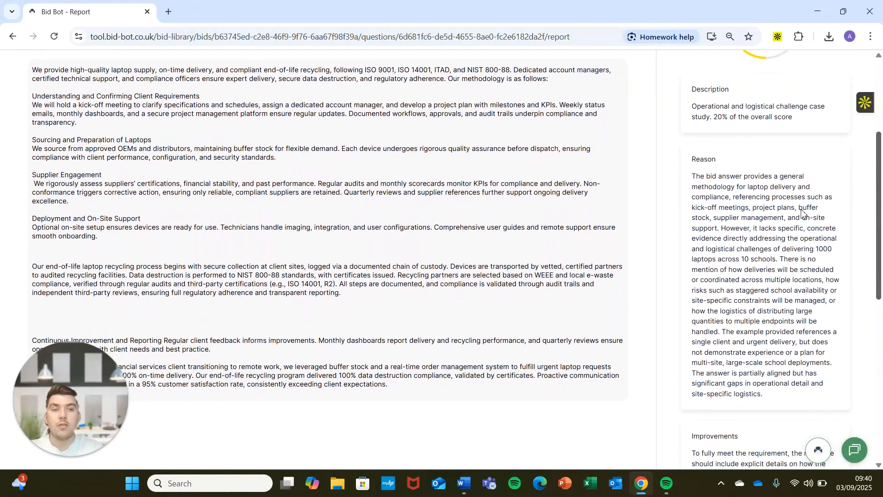
pyautogui.scroll(-6, 695, 230)
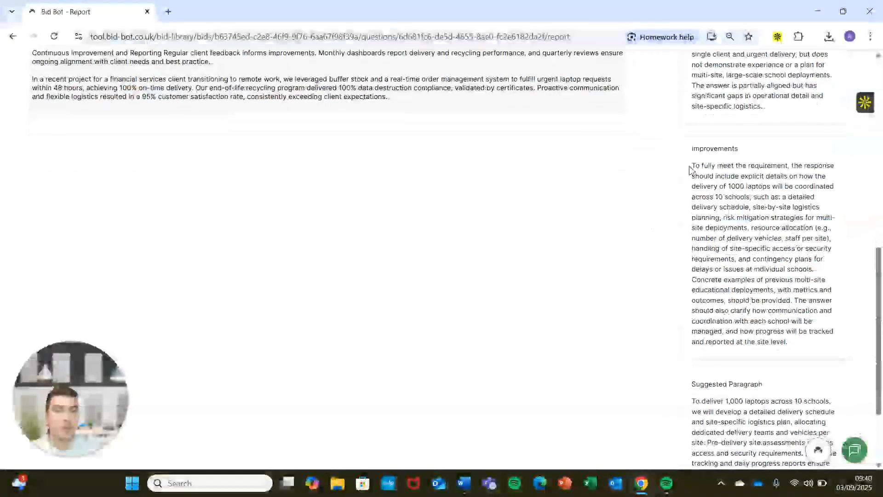
pyautogui.scroll(-3, 699, 184)
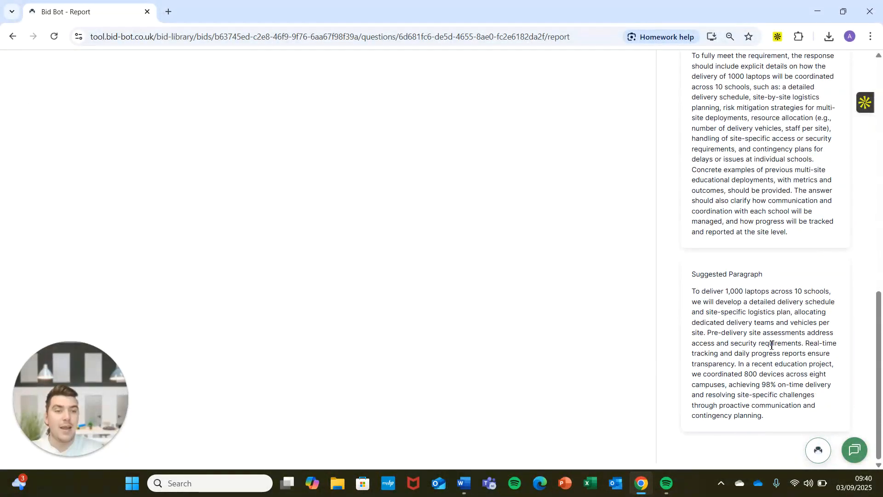
# Replace the financial services project paragraph at the end of the answer with the suggested paragraph on delivering 1,000 laptops across 10 schools
pyautogui.tripleClick(771, 345)
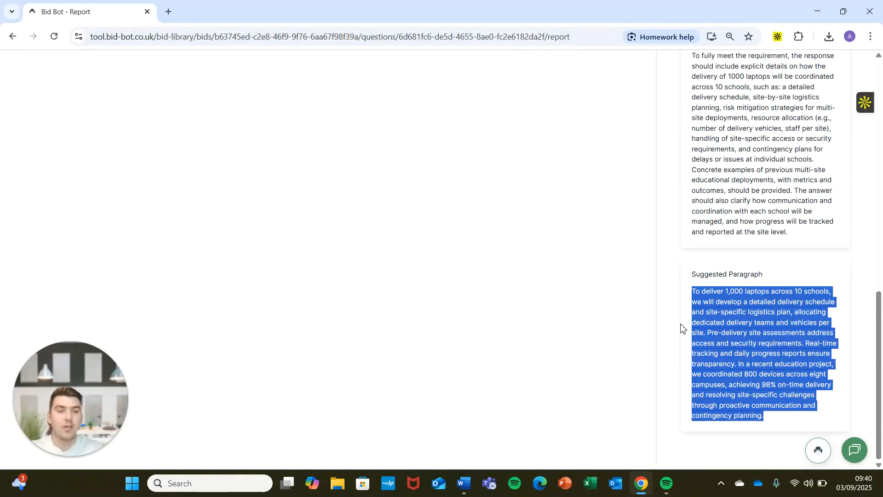
pyautogui.scroll(7, 670, 327)
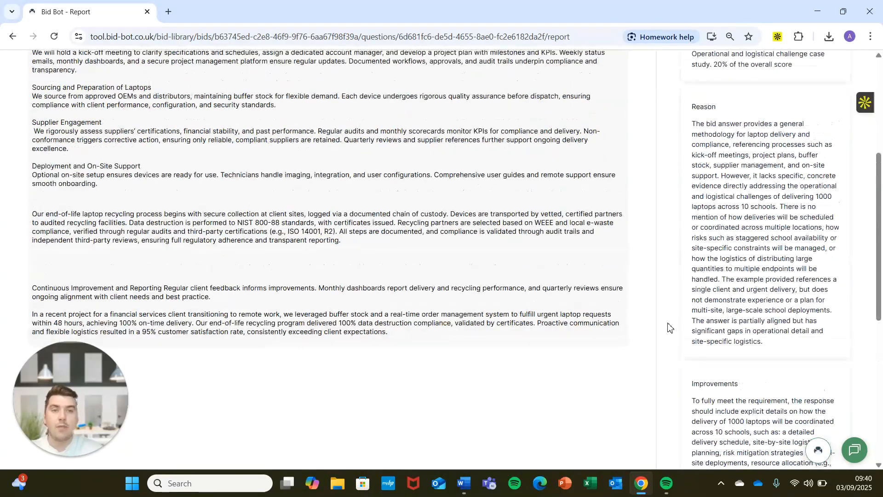
pyautogui.click(269, 300)
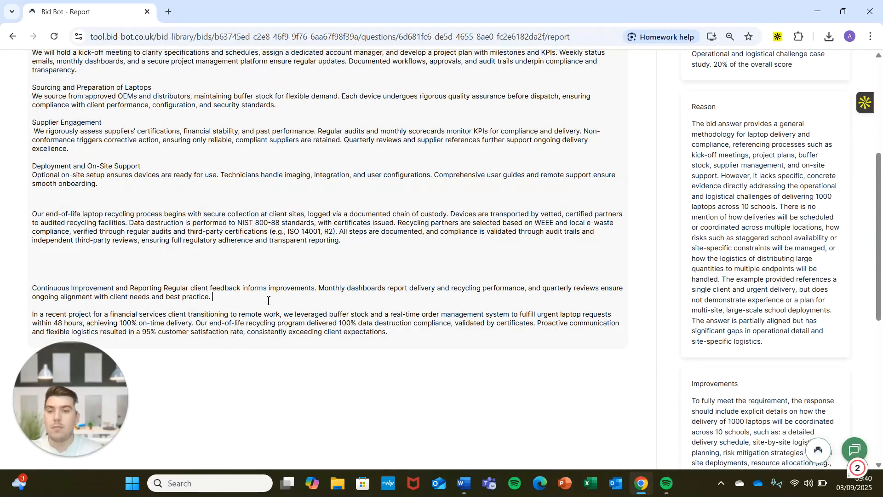
pyautogui.press('Return')
pyautogui.press('Return')
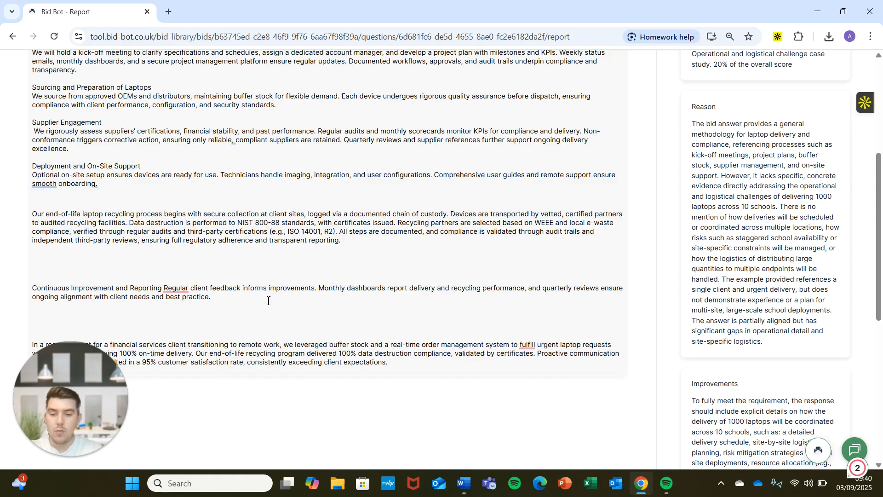
pyautogui.hotkey('ctrl', 'v')
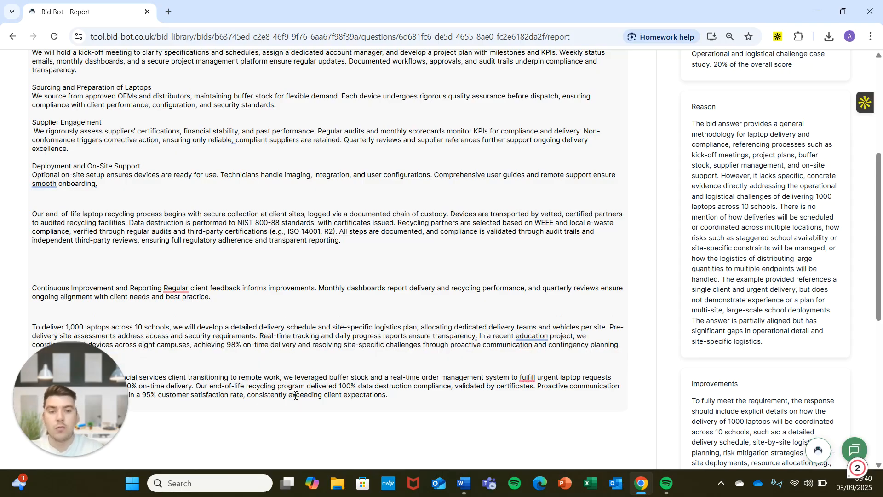
pyautogui.tripleClick(296, 394)
pyautogui.press('BackSpace')
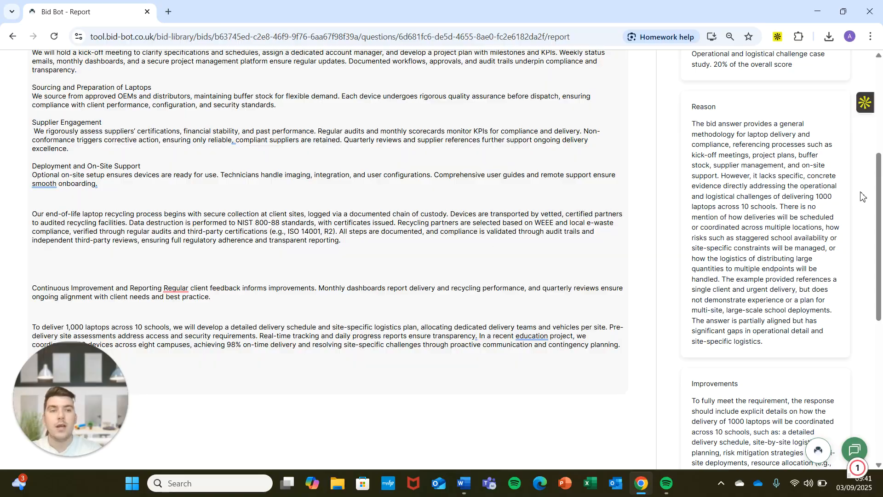
# Close the Evidence data, leave the Requirements analysis and open the Personas report
pyautogui.scroll(5, 862, 197)
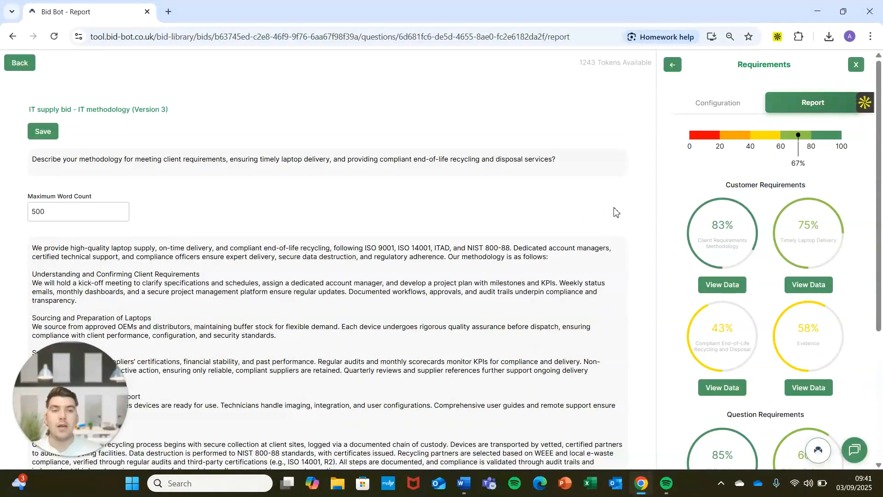
pyautogui.scroll(-1, 391, 329)
pyautogui.scroll(1, 655, 218)
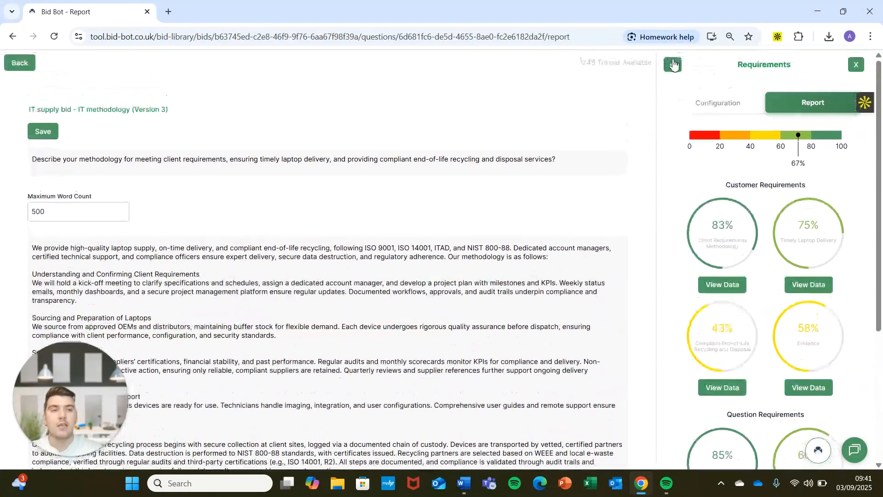
pyautogui.click(673, 64)
pyautogui.scroll(-4, 665, 152)
pyautogui.scroll(4, 730, 145)
pyautogui.click(731, 192)
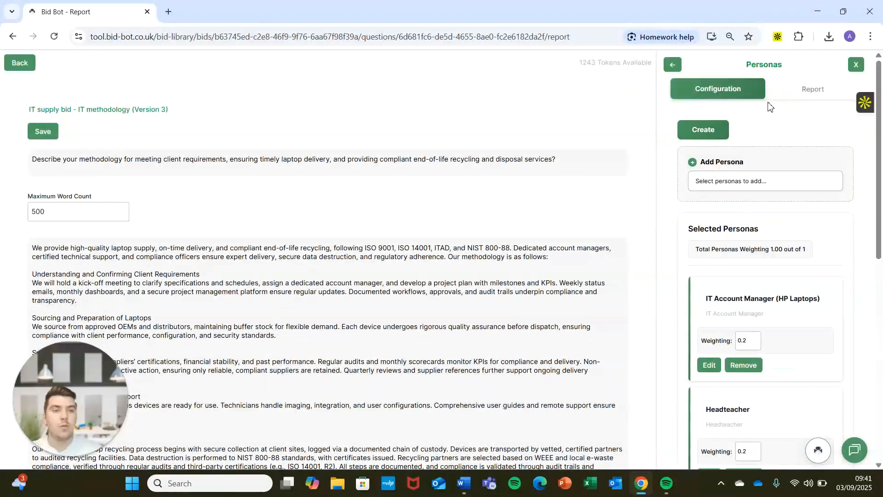
pyautogui.click(800, 92)
# Examine the persona scores for the IT Account Manager, Headteacher, School IT Manager, Environmental Compliance Officer and Project Manager
pyautogui.scroll(-1, 688, 184)
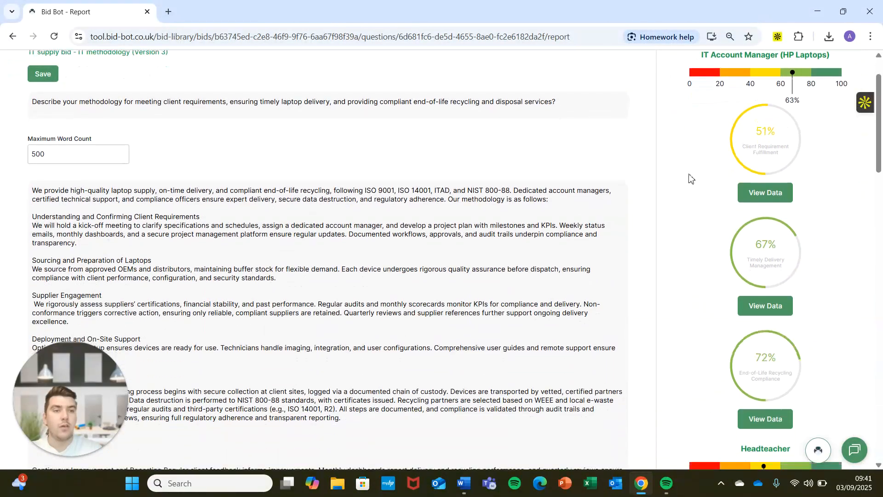
pyautogui.scroll(-6, 726, 113)
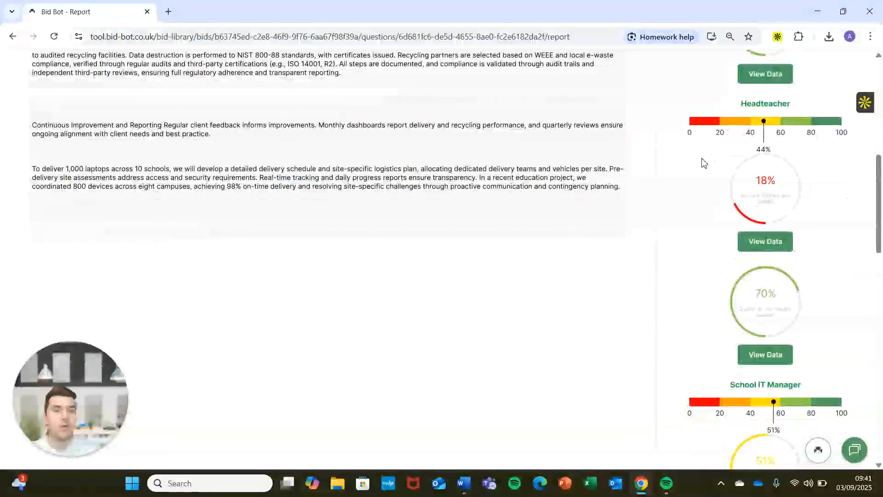
pyautogui.scroll(-6, 707, 246)
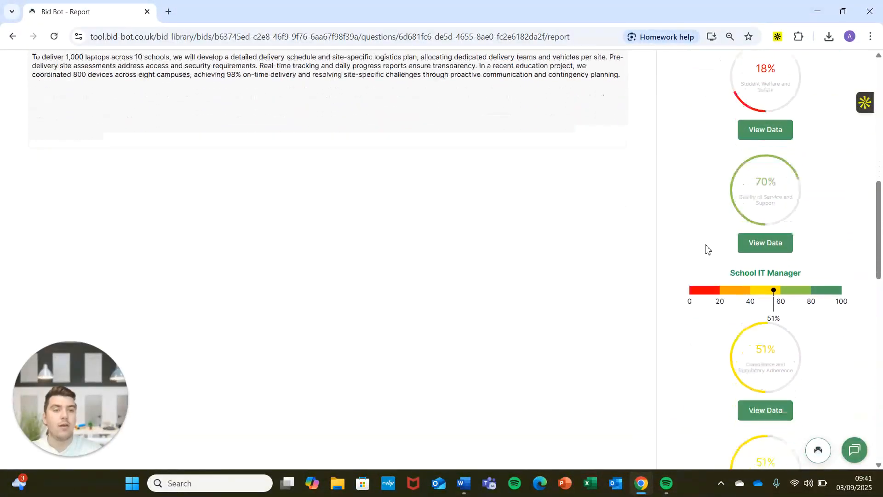
pyautogui.scroll(-3, 707, 252)
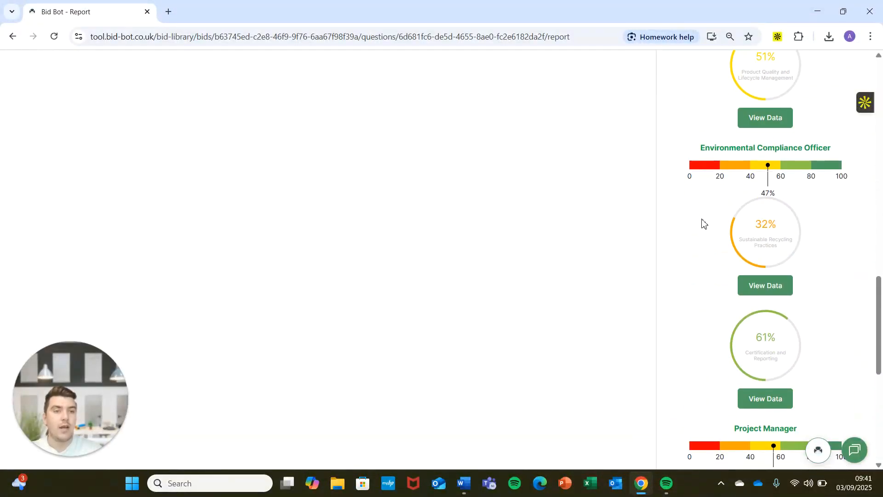
pyautogui.scroll(-6, 710, 227)
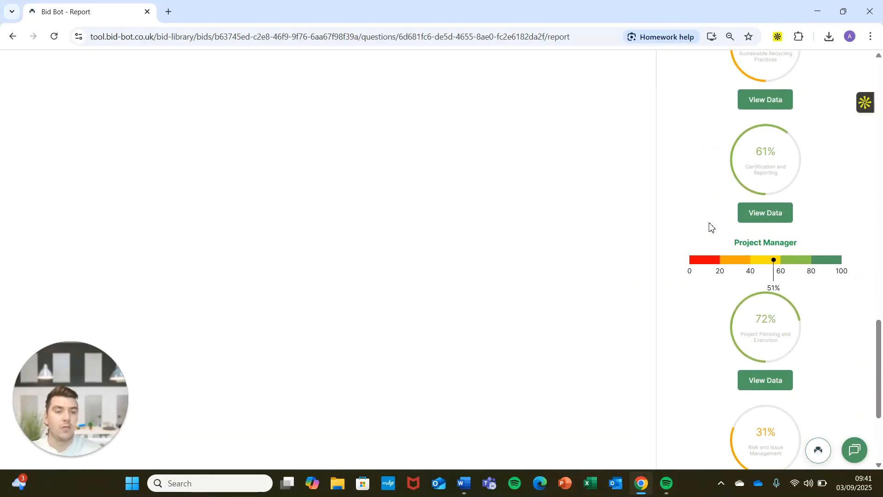
pyautogui.scroll(5, 703, 228)
pyautogui.scroll(10, 703, 228)
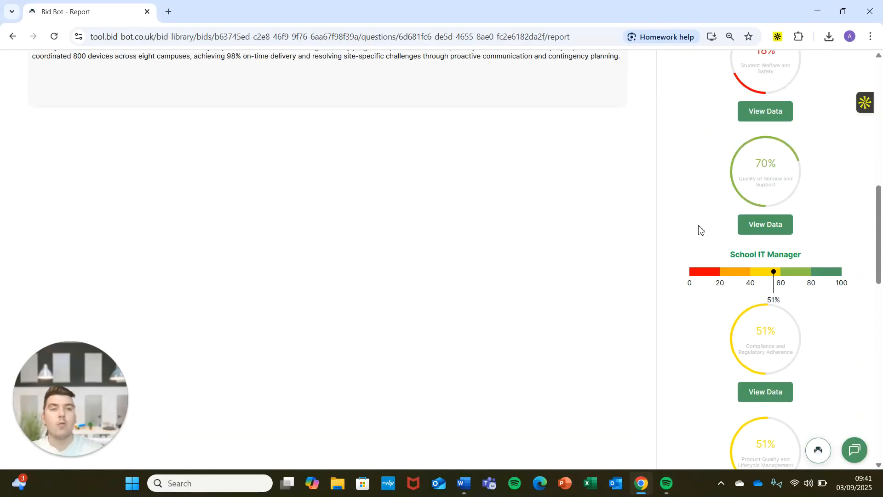
pyautogui.scroll(-4, 431, 211)
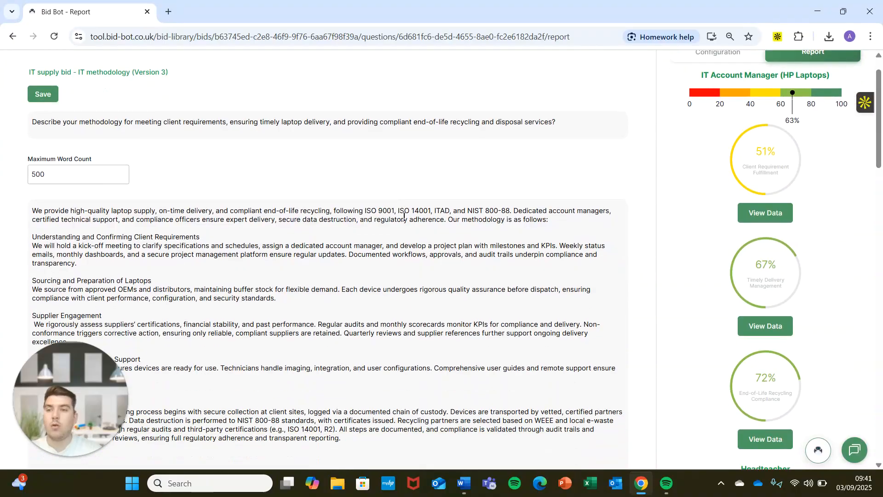
# Remove the extra blank lines between the end-of-life recycling paragraph and the Continuous Improvement and Reporting section
pyautogui.scroll(-1, 661, 229)
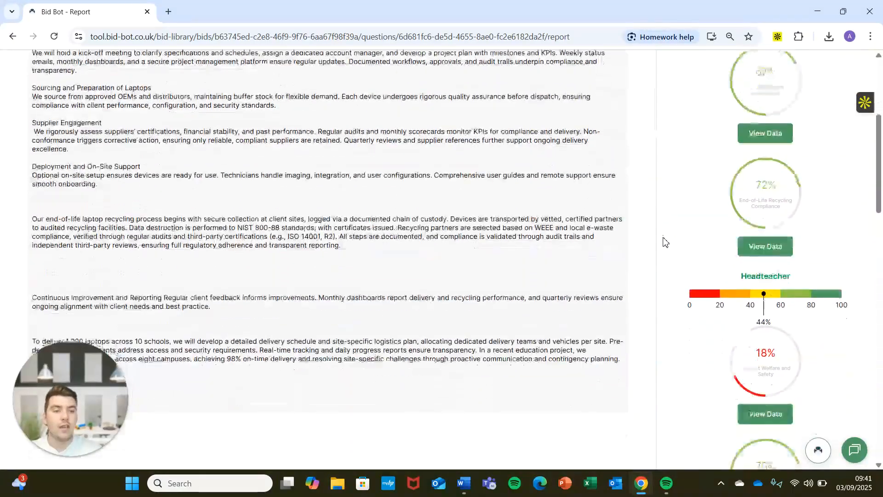
pyautogui.click(172, 280)
pyautogui.press('BackSpace')
pyautogui.press('BackSpace')
pyautogui.press('BackSpace')
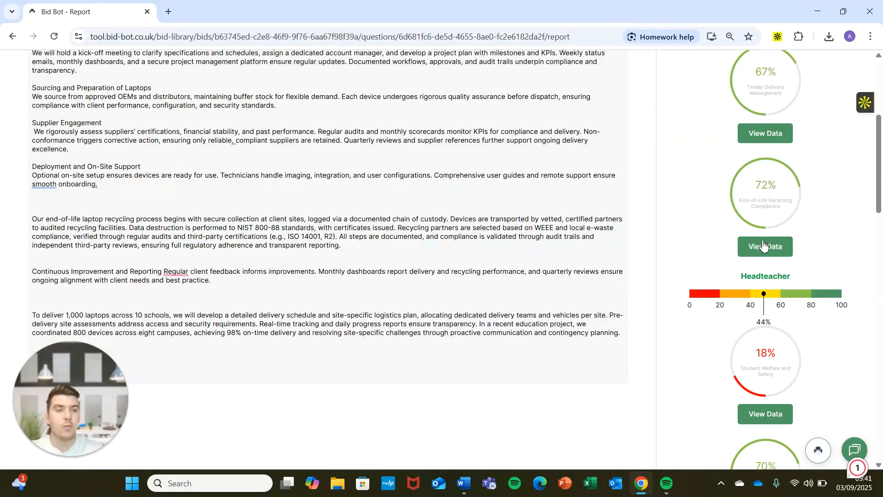
# Open the IT Account Manager's Client Requirement Fulfillment data and read the Requirement Validation improvements and suggested paragraph
pyautogui.scroll(5, 772, 249)
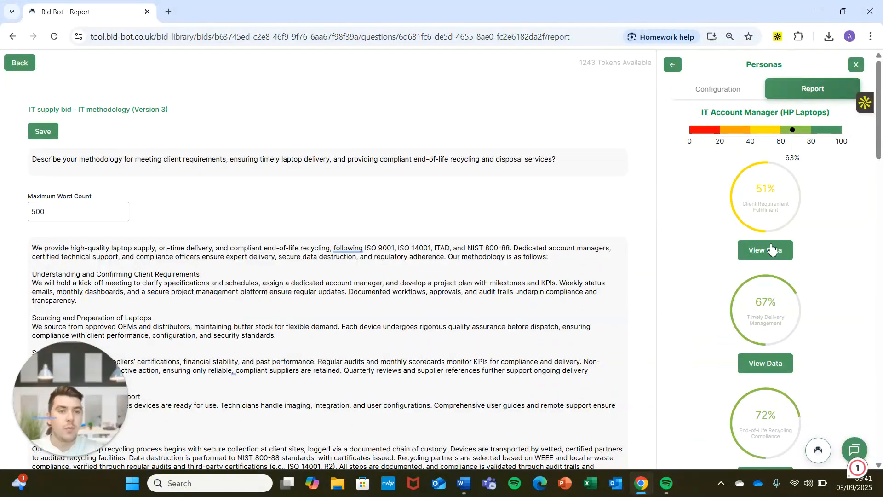
pyautogui.click(750, 251)
pyautogui.scroll(-3, 715, 209)
pyautogui.scroll(-9, 714, 209)
pyautogui.scroll(1, 643, 249)
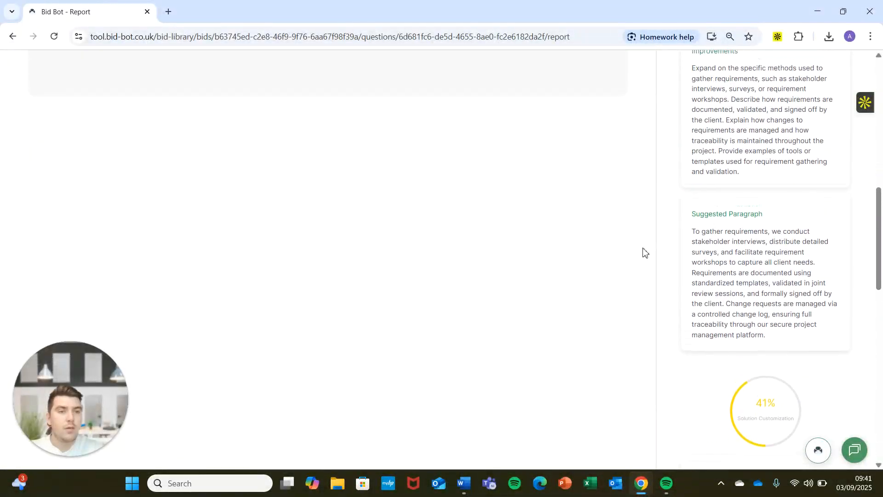
# Copy the Requirement Validation suggested paragraph into the answer below the Understanding and Confirming Client Requirements section, separated by blank lines
pyautogui.tripleClick(706, 243)
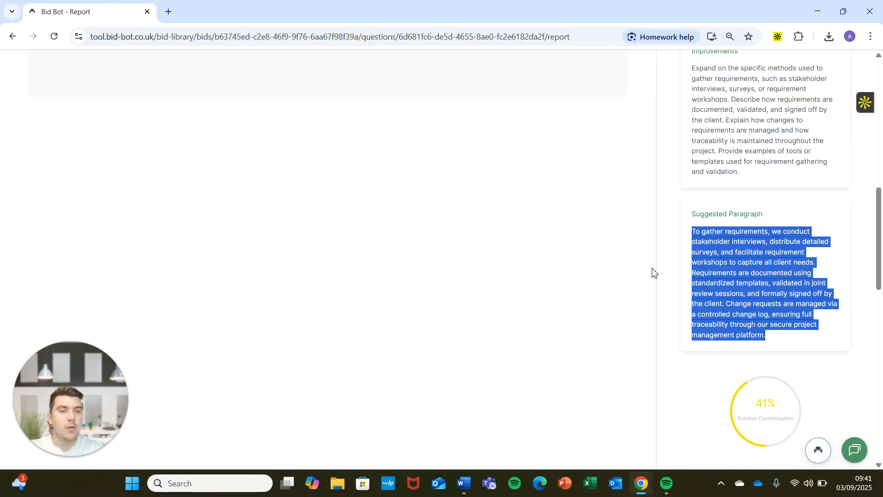
pyautogui.scroll(10, 698, 271)
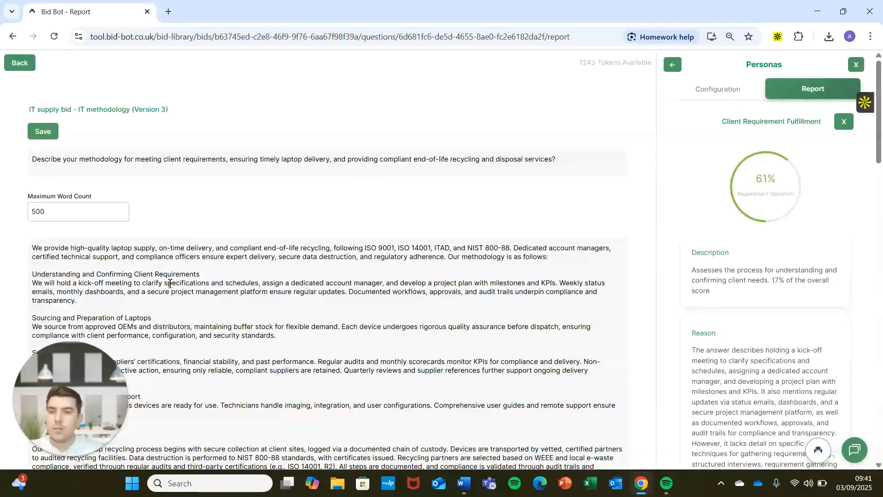
pyautogui.click(118, 300)
pyautogui.press('Return')
pyautogui.press('Return')
pyautogui.press('Return')
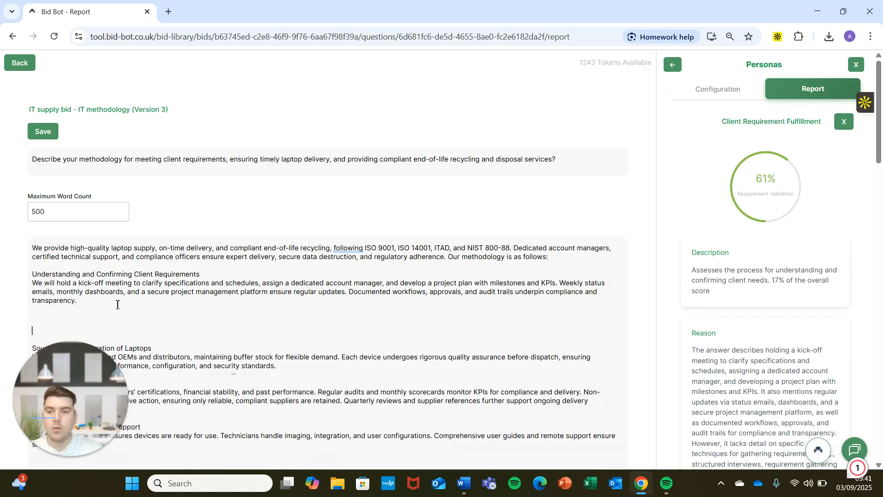
pyautogui.press('Return')
pyautogui.write('To gather requirements, we conduct stakeholder interviews, distribute detailed surveys, and facilitate requirement workshops to capture all client needs. Requirements are documented using standardized templates, validated in joint review sessions, and formally signed off by the client. Change requests are managed via a controlled change log, ensuring traceability through our secure project management platform.')
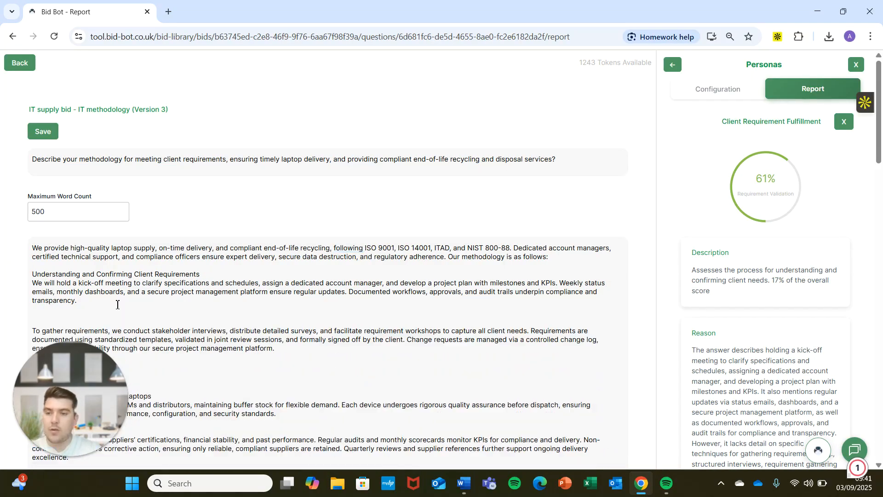
# Mark the requirements-gathering paragraph with "(new text)" at its start and "(end text)" at its end
pyautogui.click(32, 330)
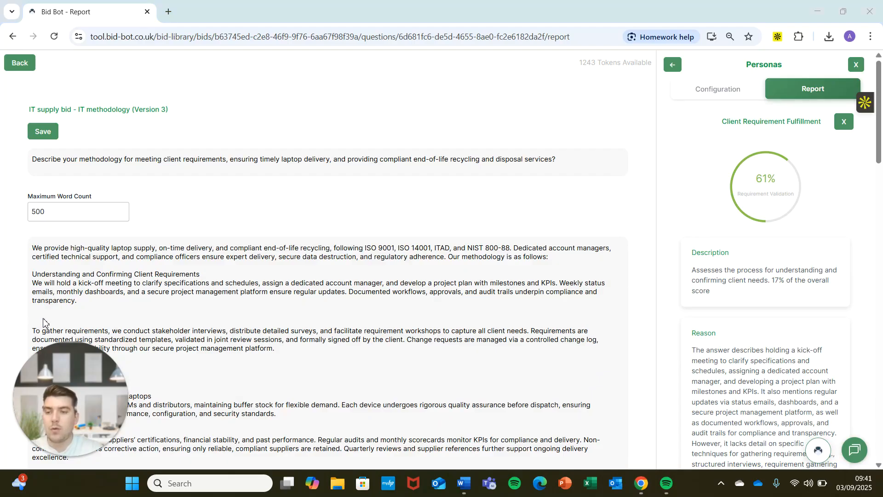
pyautogui.scroll(-1, 312, 230)
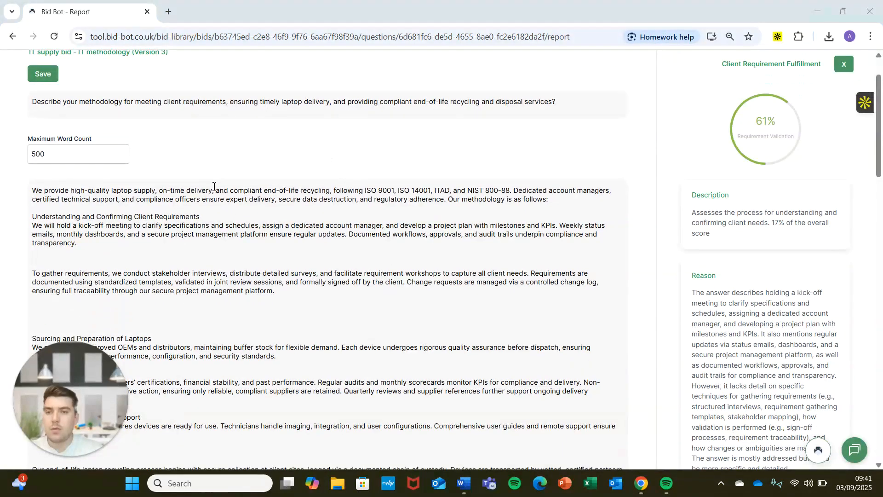
pyautogui.click(104, 288)
pyautogui.click(103, 268)
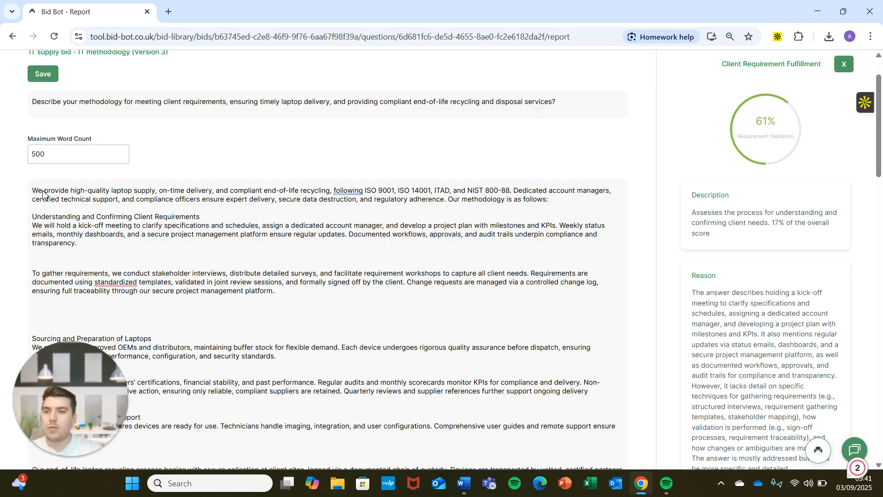
pyautogui.click(39, 286)
pyautogui.write('(new text')
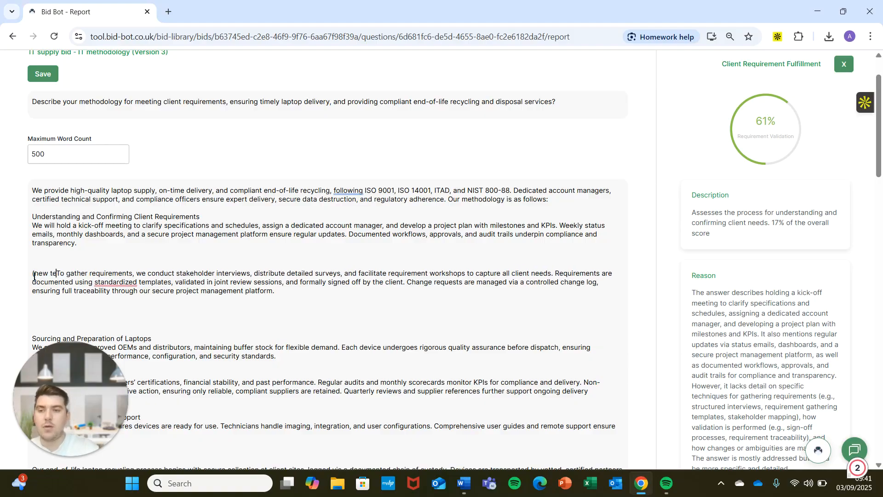
pyautogui.write(')')
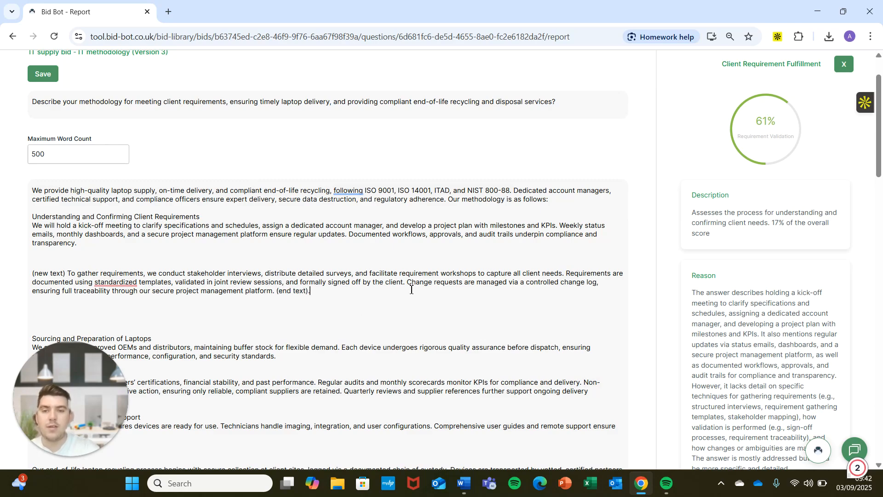
# Mark the paragraph on delivering 1,000 laptops across 10 schools with "(new text)" at its start and "(end of new text)" near its end
pyautogui.scroll(-5, 350, 254)
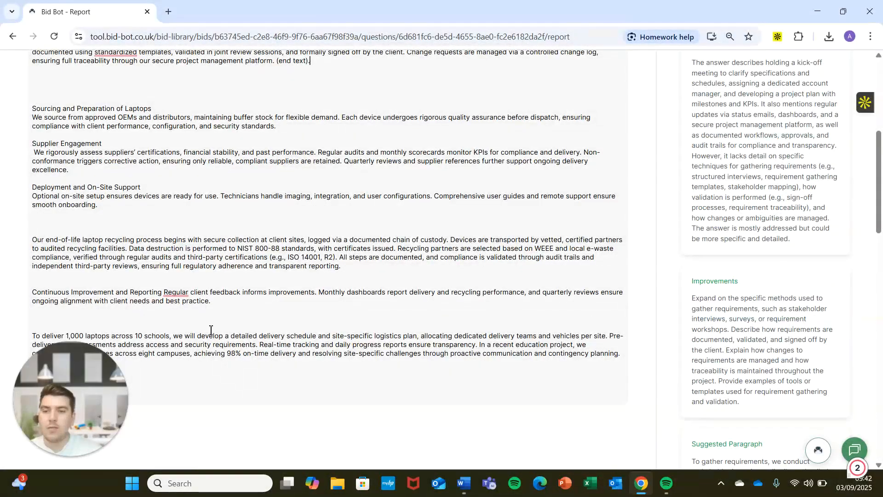
pyautogui.click(31, 335)
pyautogui.write('(new te')
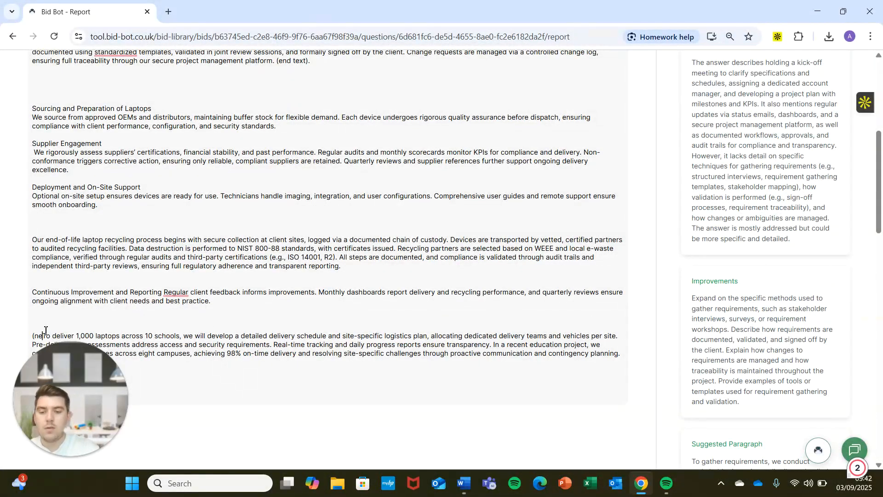
pyautogui.write('xt)')
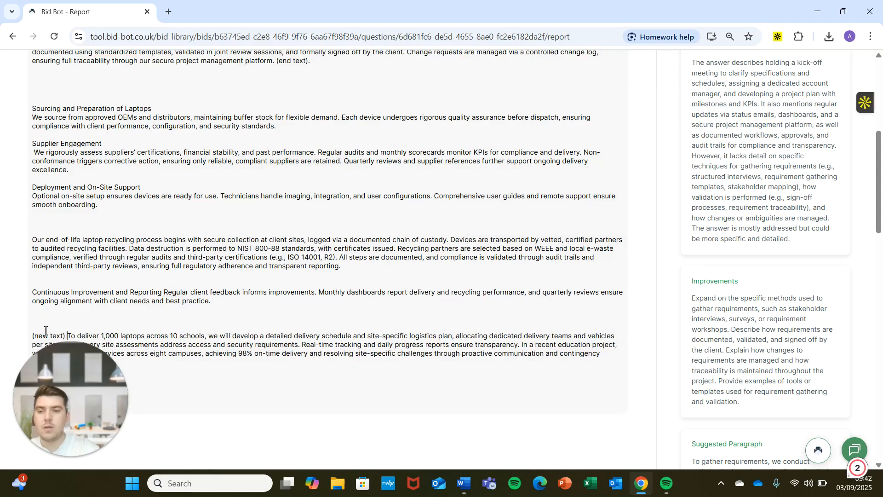
pyautogui.click(612, 355)
pyautogui.write(', (end')
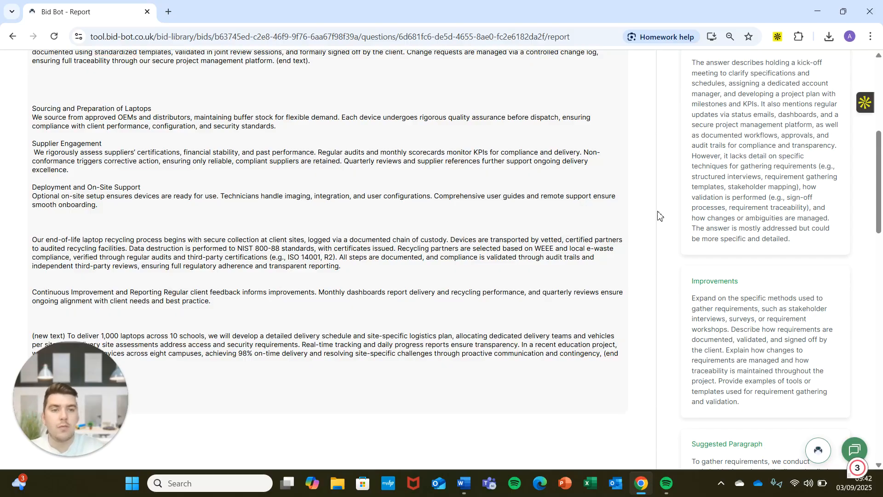
# Return to the persona scores, open the Headteacher's Student Welfare and Safety data and read its improvements and suggested paragraphs
pyautogui.scroll(-3, 749, 186)
pyautogui.scroll(-6, 749, 187)
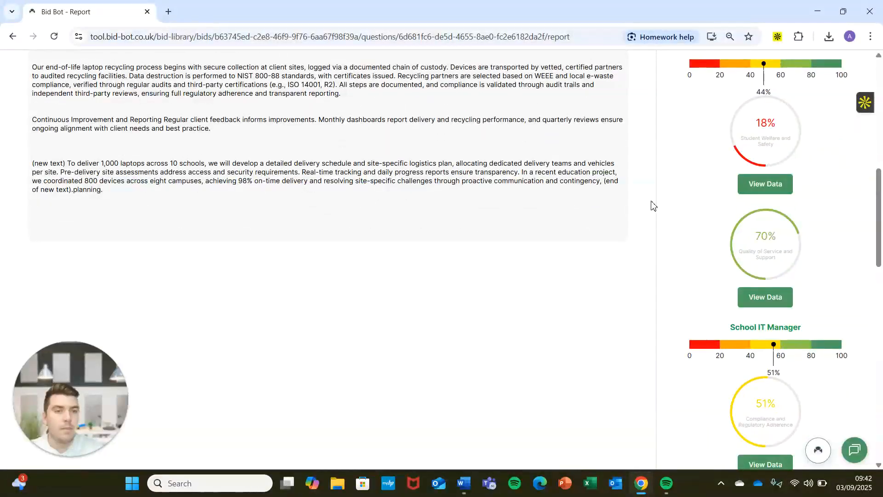
pyautogui.click(765, 185)
pyautogui.scroll(6, 725, 181)
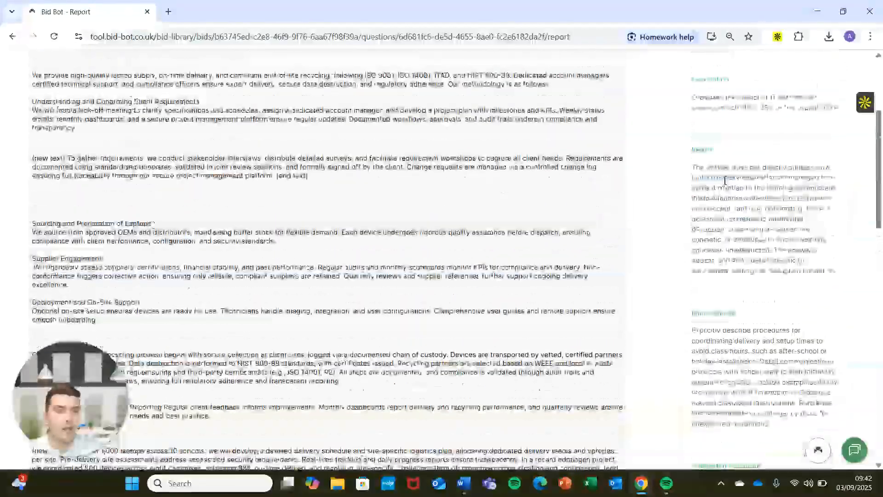
pyautogui.scroll(3, 725, 181)
pyautogui.scroll(-8, 718, 212)
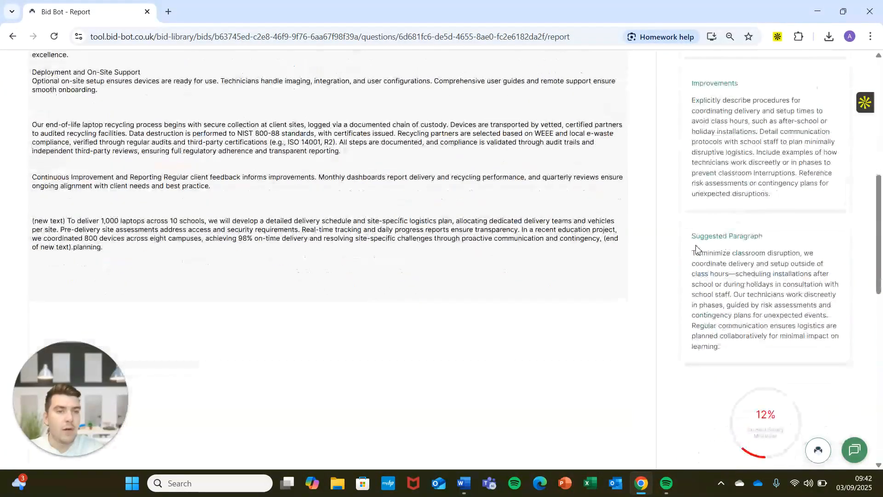
pyautogui.scroll(-7, 713, 252)
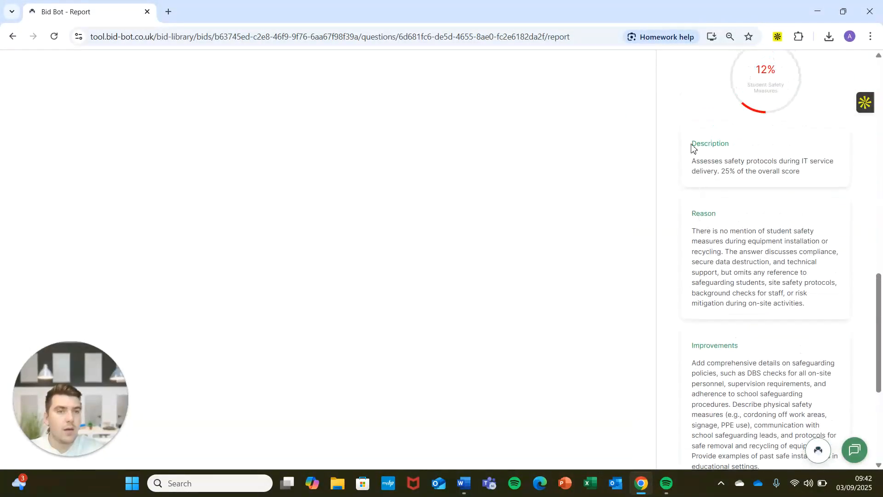
pyautogui.scroll(-5, 725, 124)
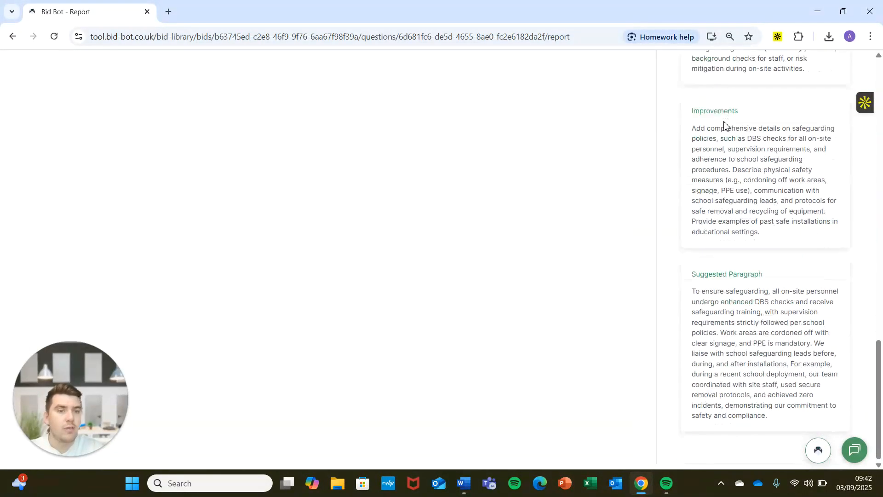
# Copy the Student Safety Measures suggested paragraph into the answer directly below the Deployment and On-Site Support section
pyautogui.tripleClick(708, 298)
pyautogui.hotkey('ctrl', 'c')
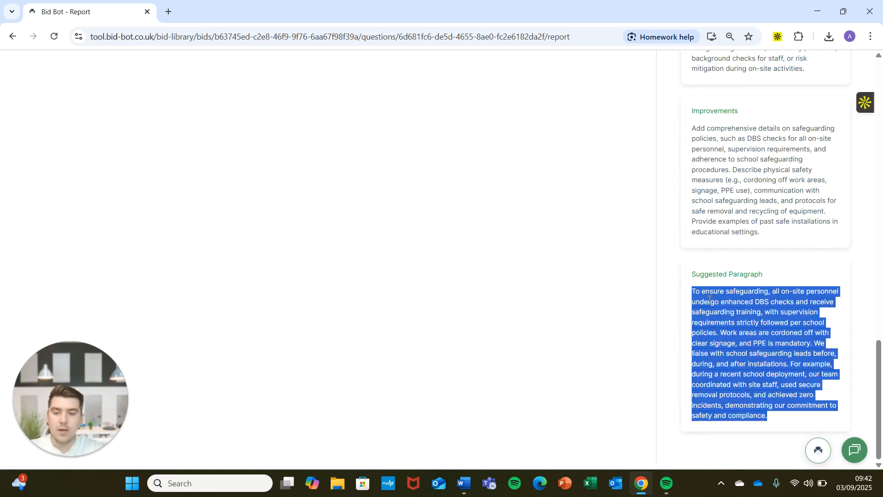
pyautogui.click(706, 300)
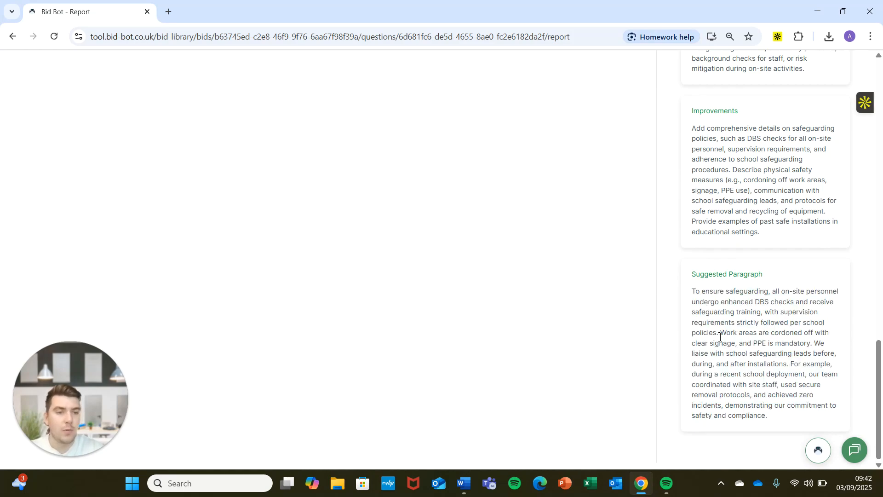
pyautogui.scroll(15, 699, 352)
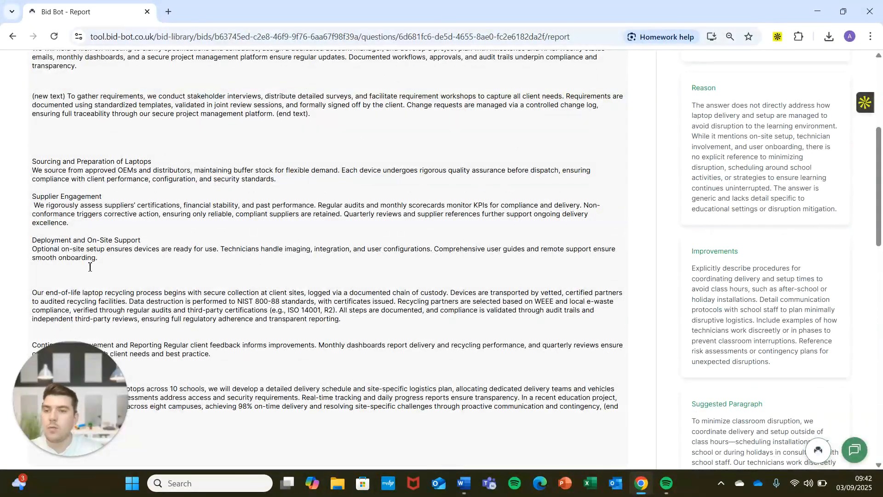
pyautogui.click(116, 260)
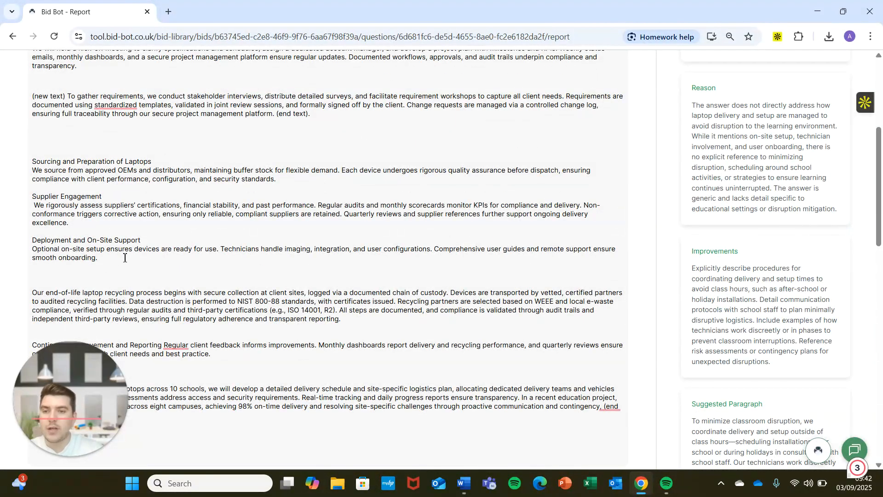
pyautogui.press('Return')
pyautogui.hotkey('ctrl', 'v')
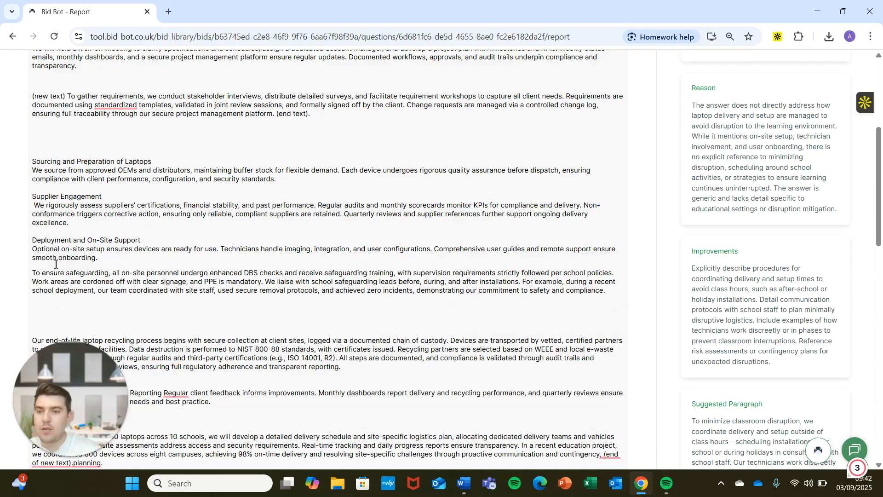
# Mark the start of the safeguarding paragraph with "(new text)"
pyautogui.click(34, 271)
pyautogui.write('(')
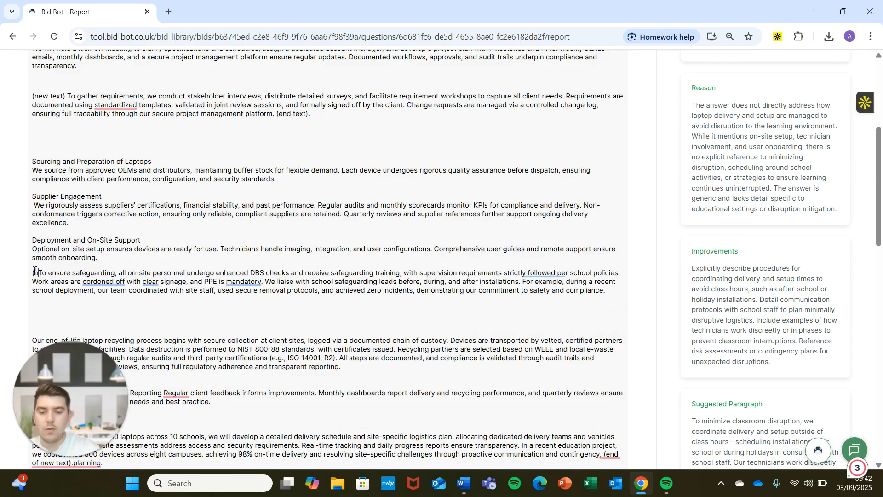
pyautogui.write('new text)')
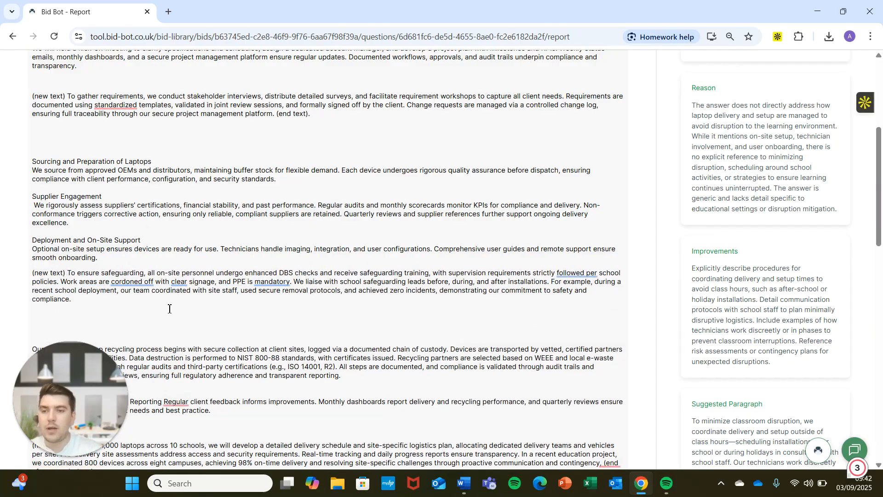
# Close the Student Welfare and Safety data, open the School IT Manager's Product Quality and Lifecycle Management data and read its end-of-life feedback
pyautogui.scroll(5, 812, 139)
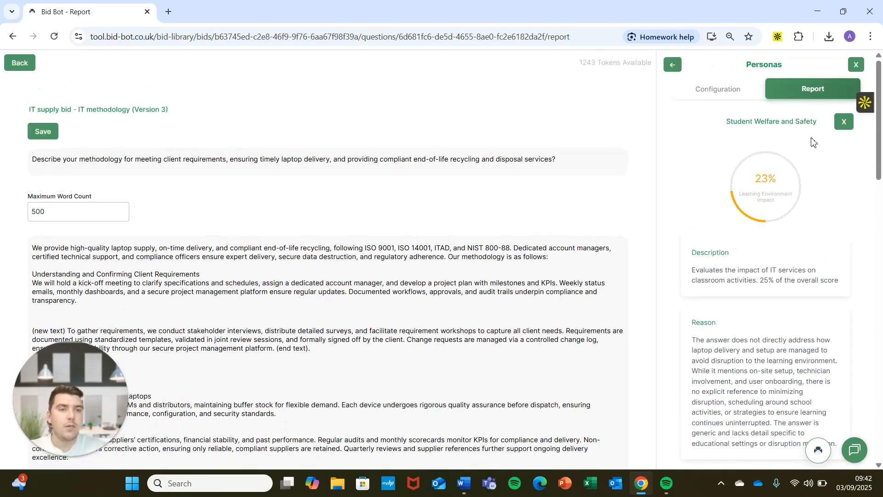
pyautogui.click(844, 121)
pyautogui.scroll(-10, 779, 138)
pyautogui.scroll(-8, 732, 160)
pyautogui.scroll(2, 696, 148)
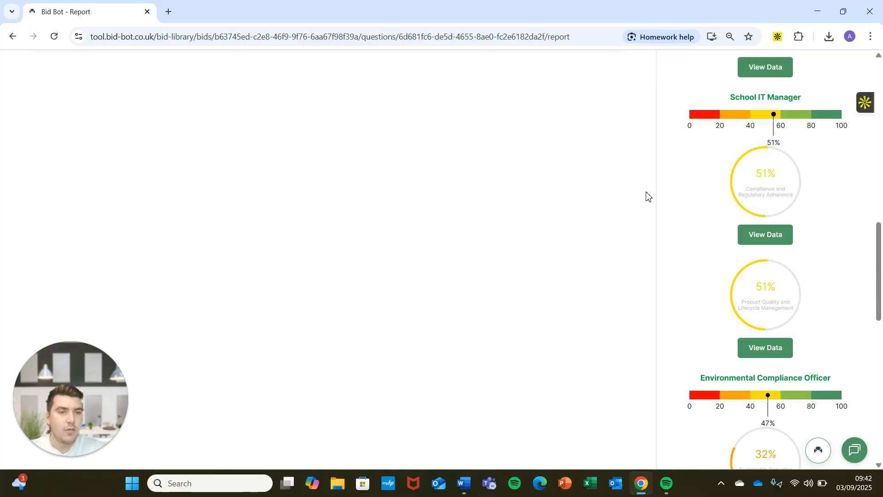
pyautogui.scroll(-1, 730, 280)
pyautogui.click(773, 296)
pyautogui.scroll(-5, 709, 184)
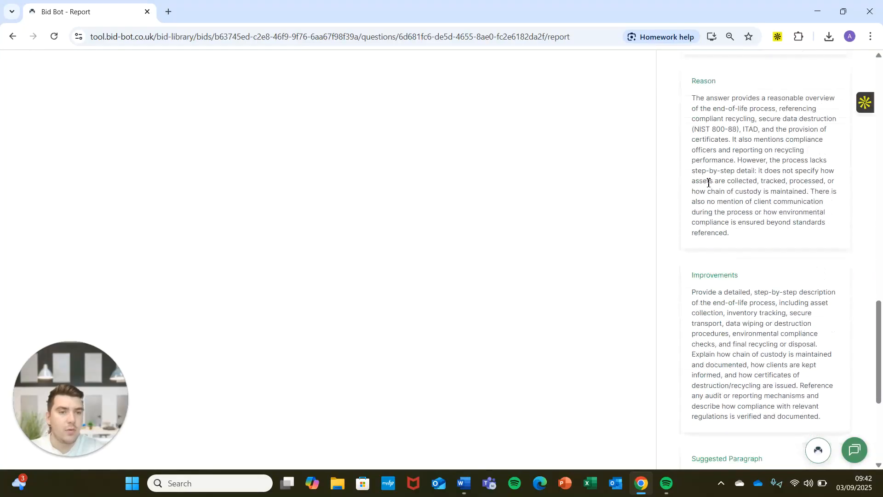
pyautogui.scroll(3, 708, 183)
pyautogui.scroll(-7, 748, 140)
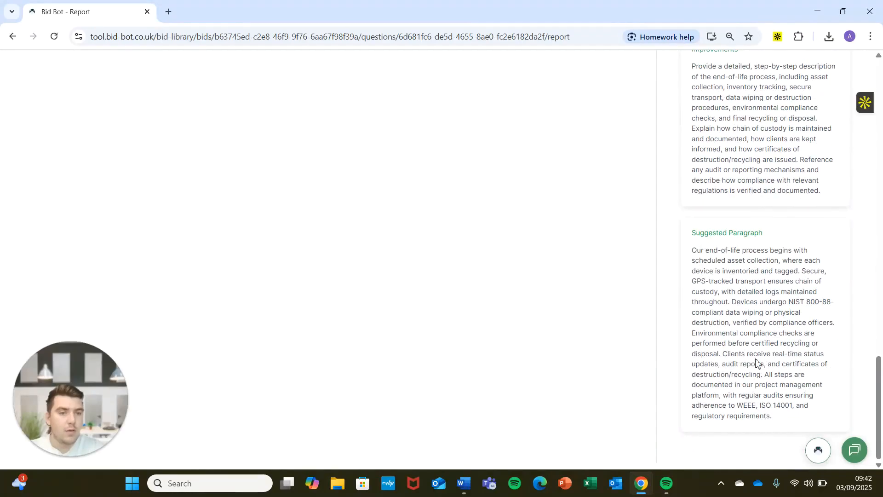
# Copy the suggested paragraph on ongoing quality and performance into the answer below the Continuous Improvement and Reporting section
pyautogui.scroll(15, 758, 363)
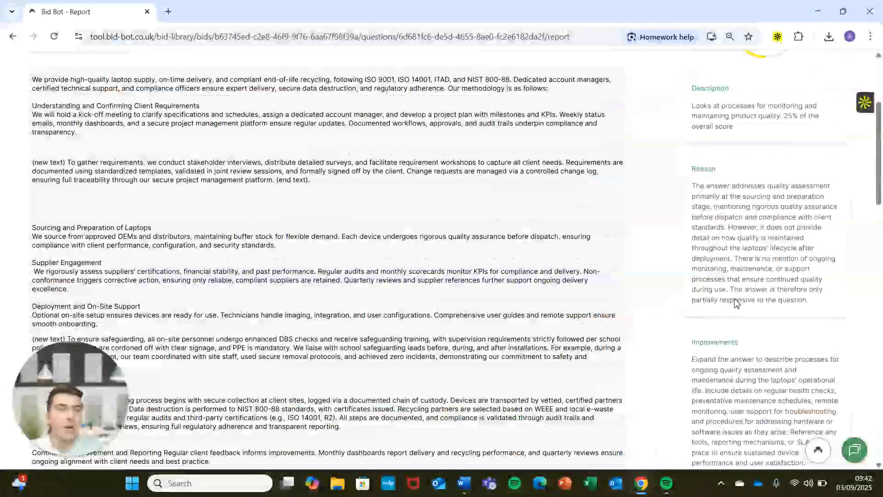
pyautogui.scroll(-10, 736, 294)
pyautogui.doubleClick(721, 293)
pyautogui.tripleClick(721, 291)
pyautogui.hotkey('ctrl', 'c')
pyautogui.click(164, 201)
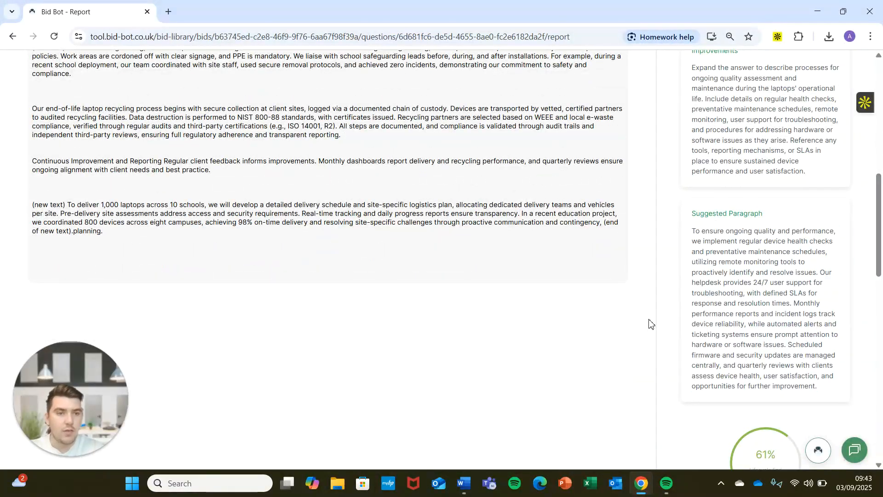
pyautogui.click(65, 184)
pyautogui.press('Return')
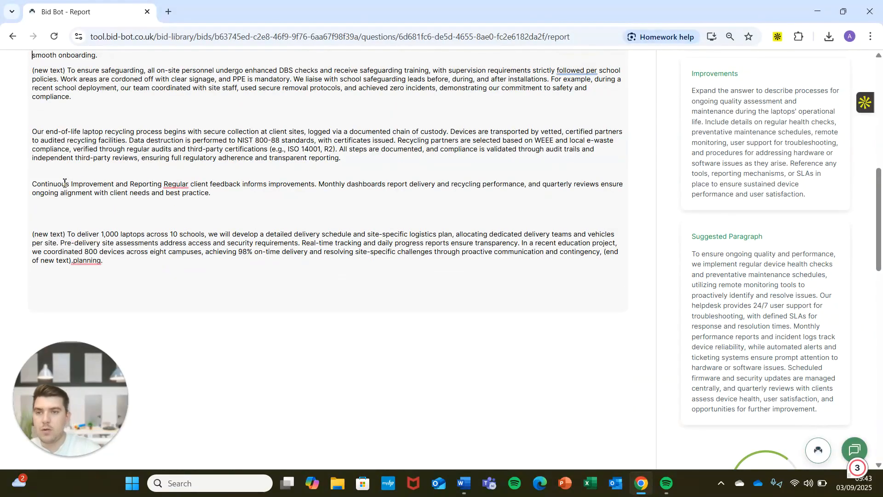
pyautogui.hotkey('ctrl', 'v')
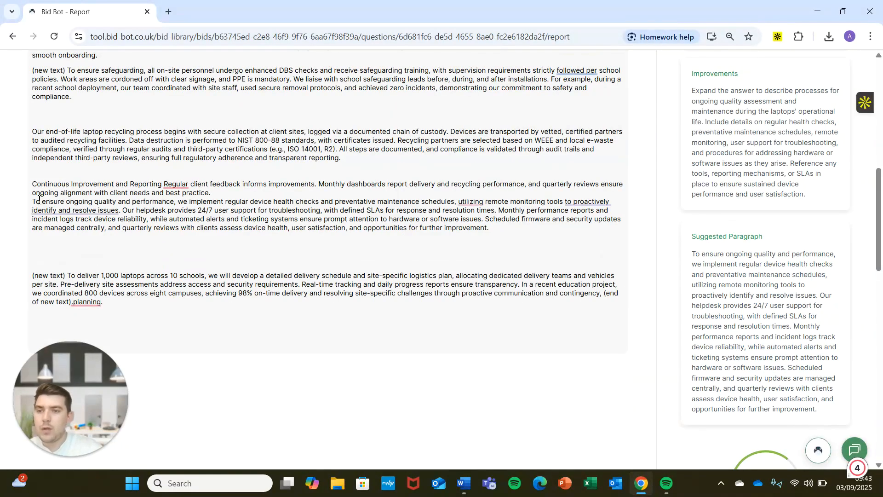
# Mark the start of the ongoing quality paragraph with "(new text)" and separate it from the Continuous Improvement text with a blank line
pyautogui.click(33, 201)
pyautogui.write('(new text)')
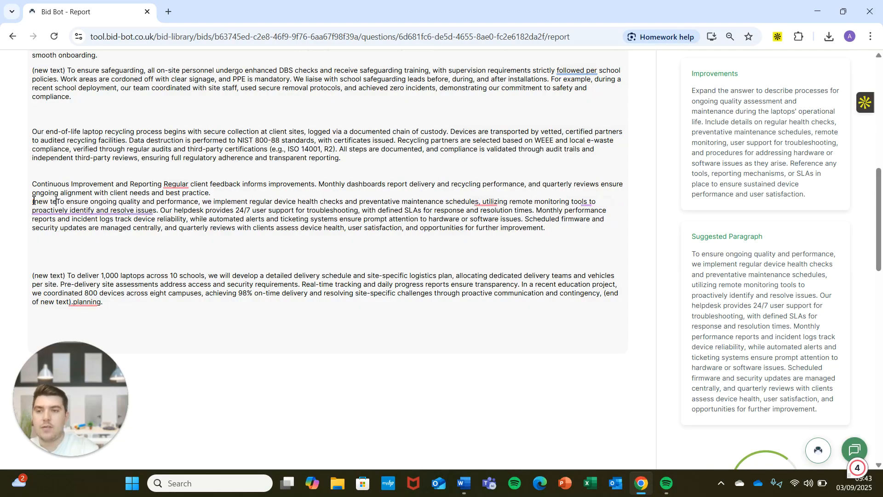
pyautogui.click(224, 188)
pyautogui.press('Return')
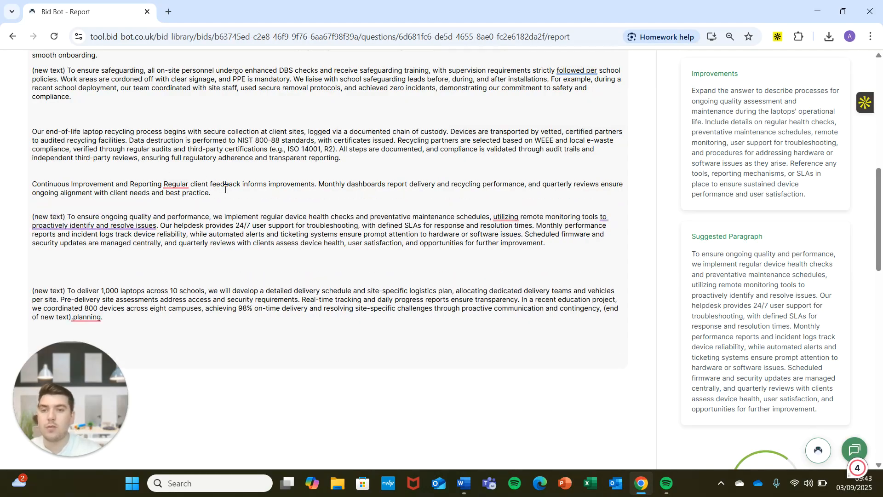
# Close the Product Quality and Lifecycle Management data and return from the personas report to the analysis overview
pyautogui.scroll(1, 811, 184)
pyautogui.scroll(9, 811, 183)
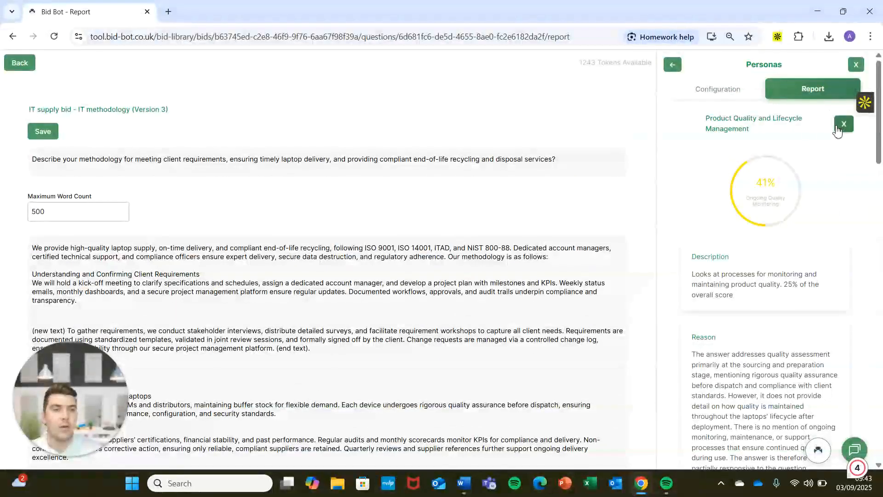
pyautogui.click(841, 127)
pyautogui.click(673, 65)
pyautogui.scroll(10, 736, 138)
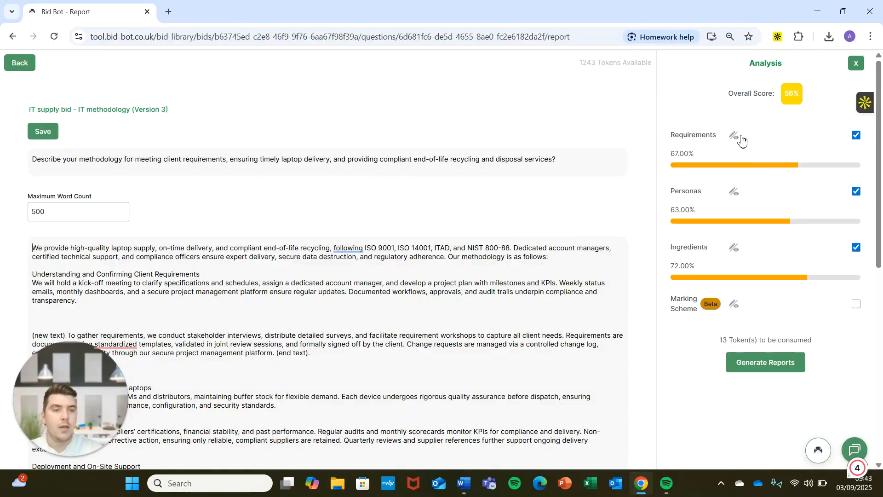
# Turn off paragraph generation in the requirements configuration and return to the analysis overview
pyautogui.click(734, 139)
pyautogui.click(759, 295)
pyautogui.click(672, 65)
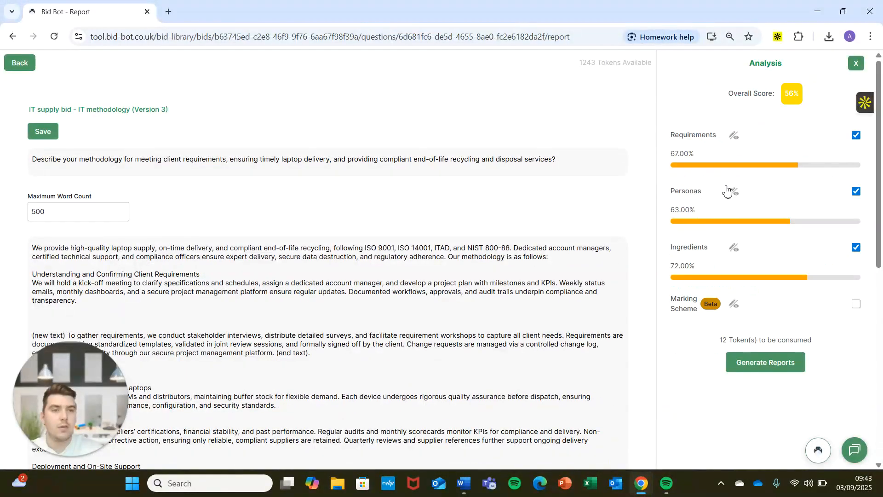
# Turn off paragraph generation in the personas configuration and regenerate the requirements, personas and ingredients reports
pyautogui.click(731, 191)
pyautogui.scroll(-10, 736, 230)
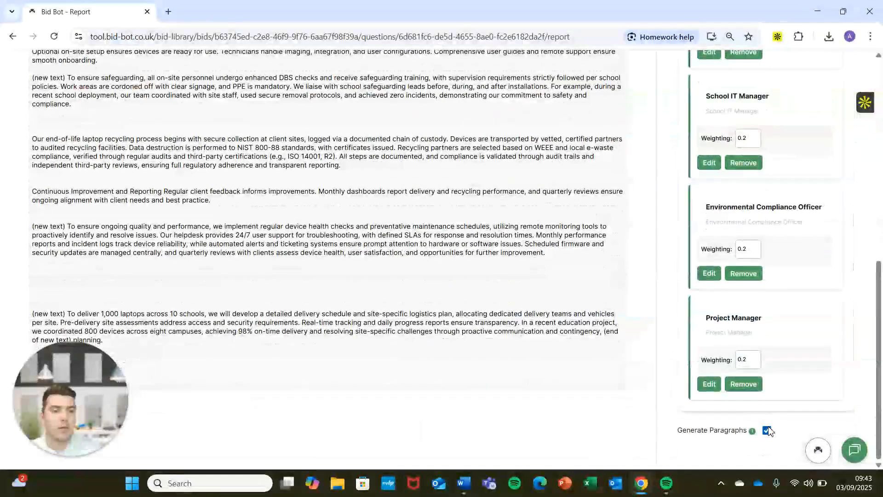
pyautogui.click(767, 430)
pyautogui.scroll(10, 794, 418)
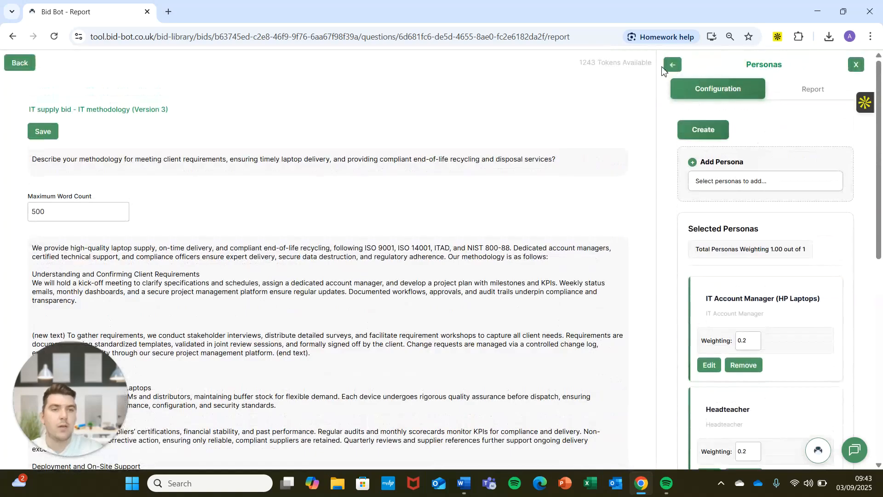
pyautogui.click(672, 65)
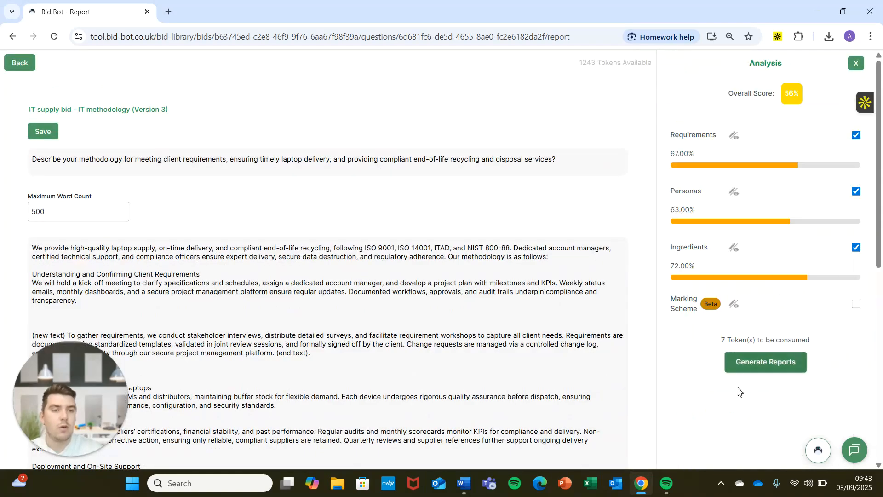
pyautogui.click(783, 368)
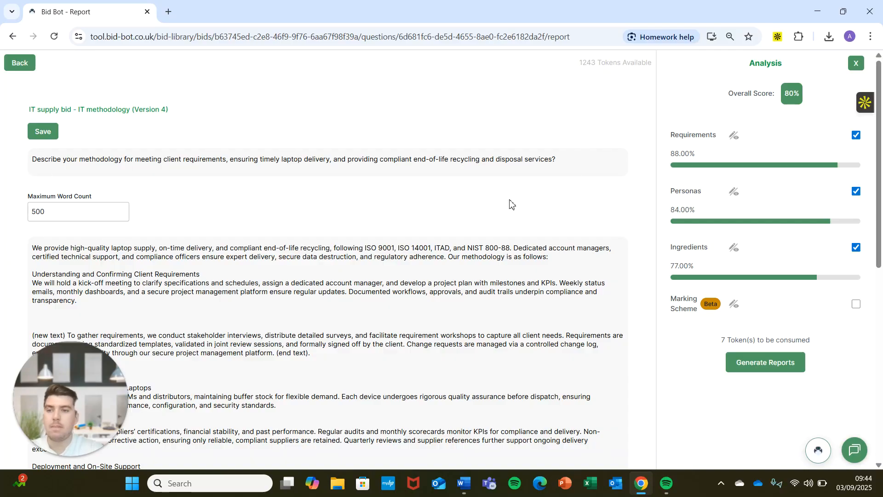
# Review the customer requirement scores in the new requirements report and read the Evidence data down to its improvements
pyautogui.click(734, 136)
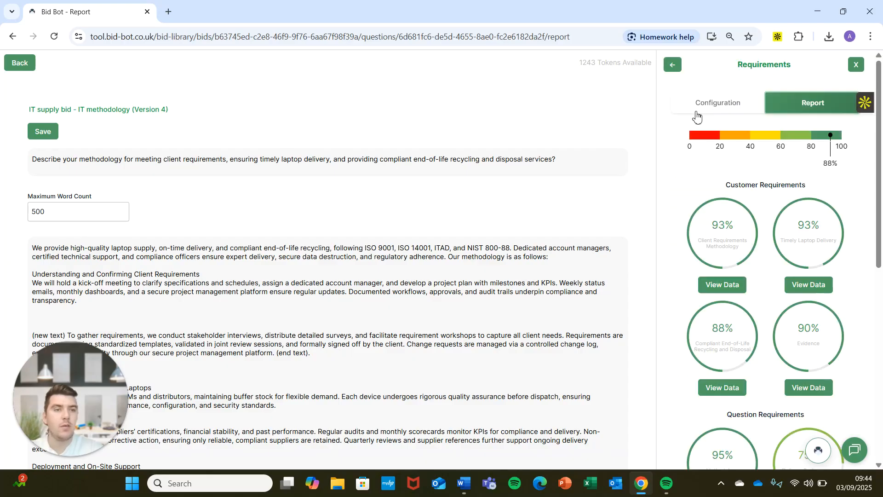
pyautogui.scroll(-1, 642, 147)
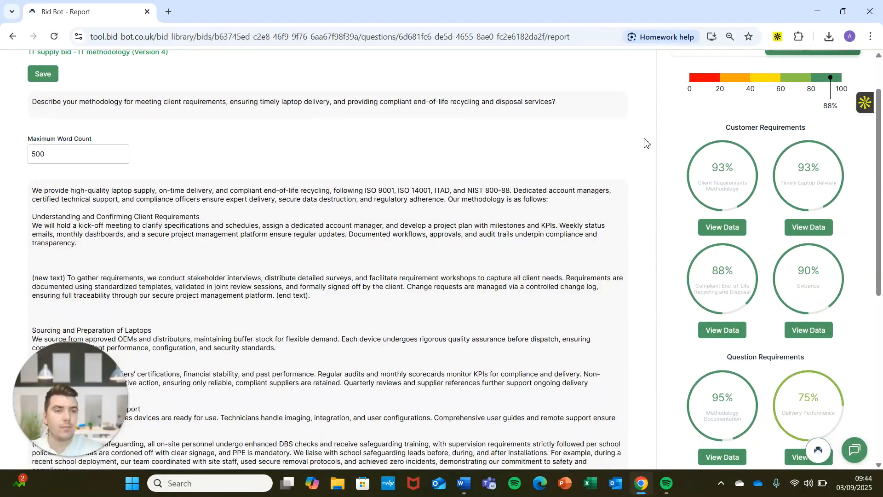
pyautogui.scroll(-1, 646, 142)
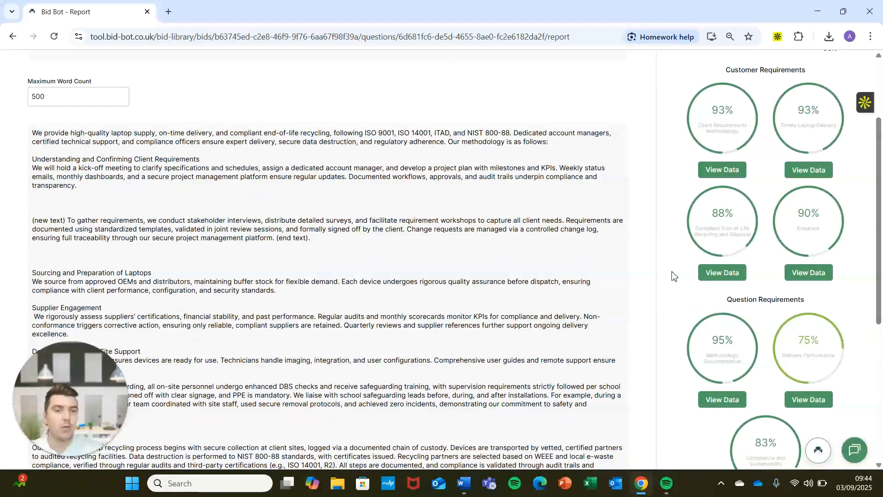
pyautogui.tripleClick(715, 227)
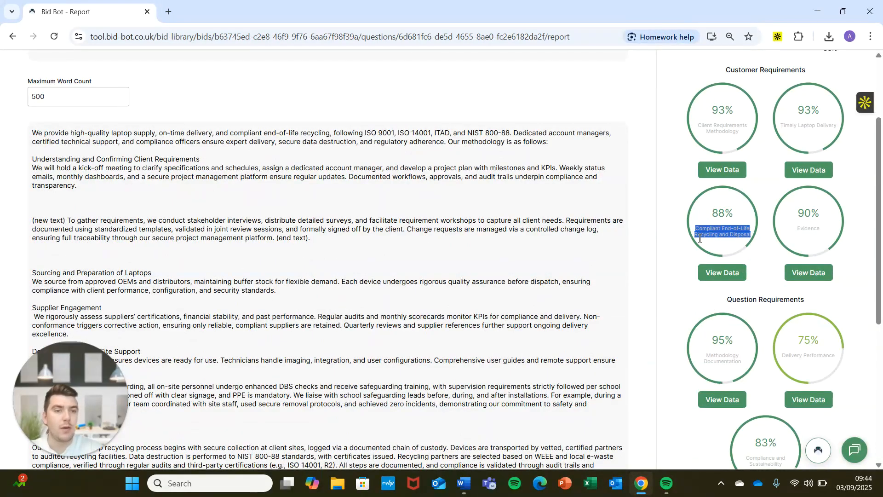
pyautogui.click(809, 272)
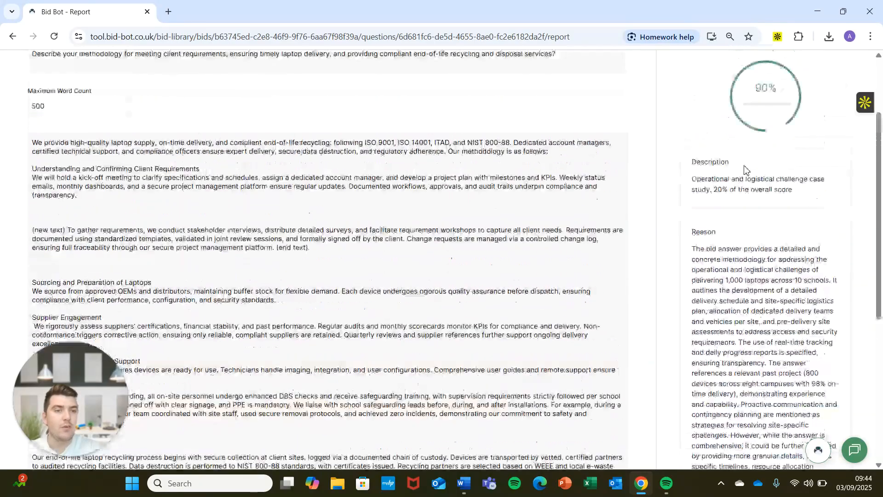
pyautogui.scroll(-8, 754, 194)
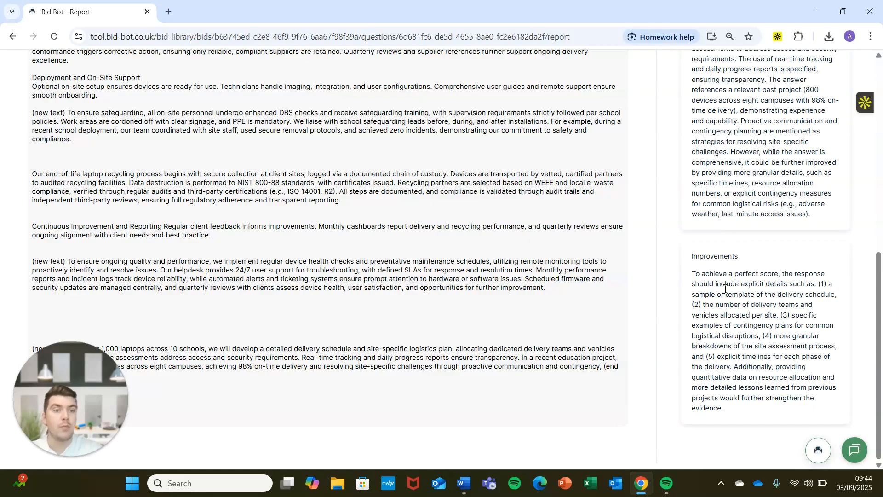
# Remove the surplus blank lines between the ongoing quality paragraph and the paragraph on delivering 1,000 laptops
pyautogui.tripleClick(253, 269)
pyautogui.click(230, 300)
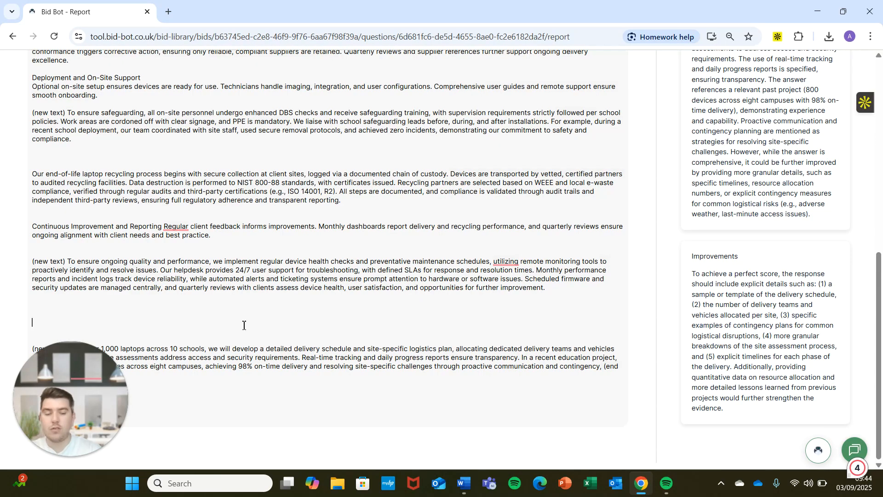
pyautogui.press('BackSpace')
pyautogui.press('BackSpace')
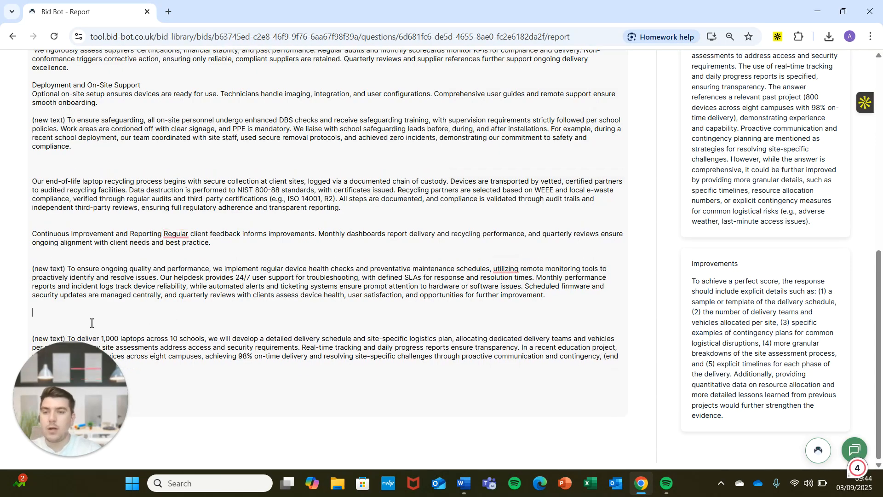
pyautogui.press('BackSpace')
pyautogui.press('BackSpace')
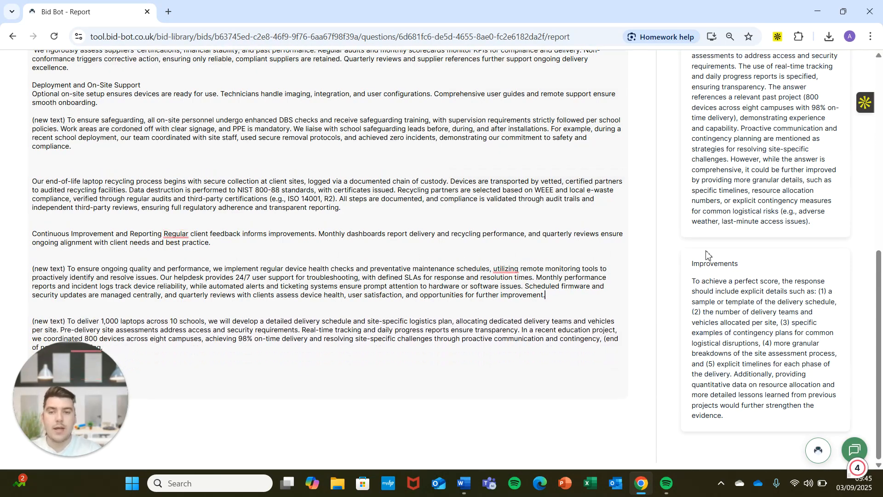
# Close the Evidence data, return to the analysis overview and look through the whole answer
pyautogui.scroll(8, 765, 196)
pyautogui.click(840, 142)
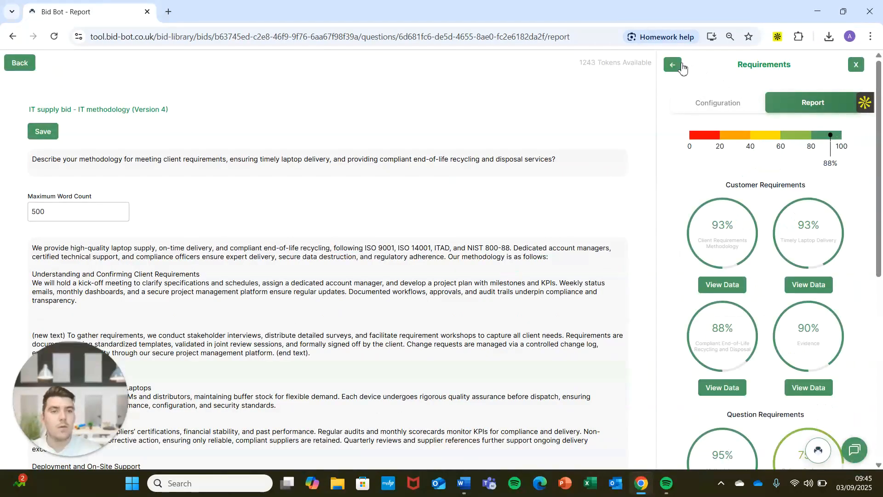
pyautogui.scroll(-5, 481, 127)
pyautogui.scroll(7, 295, 229)
pyautogui.scroll(-3, 68, 222)
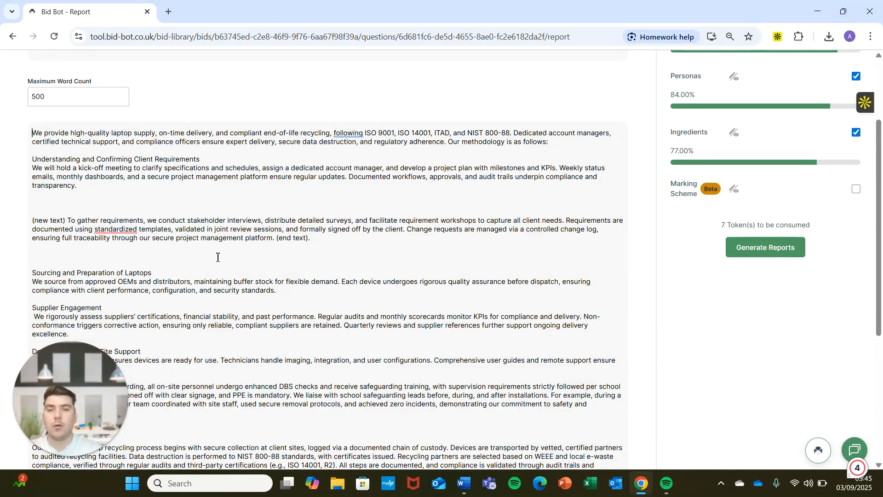
pyautogui.scroll(-3, 212, 252)
pyautogui.scroll(-3, 209, 253)
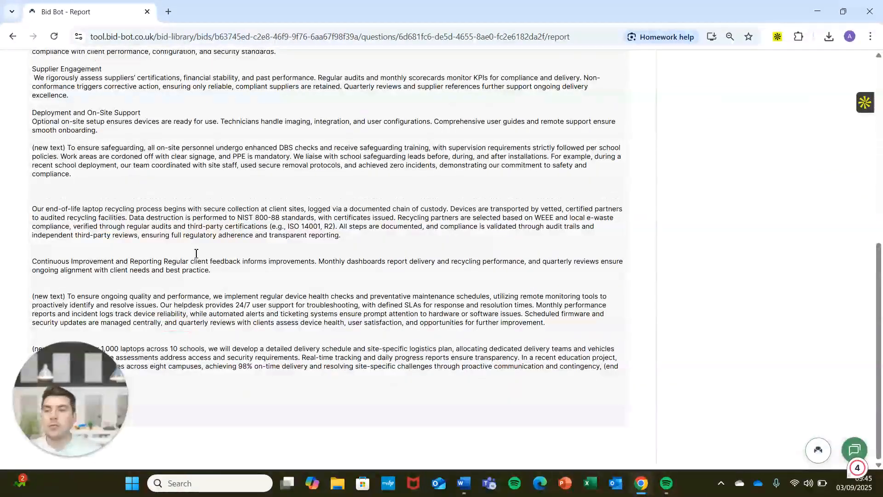
# Delete the "(new text)" and "(end text)" markers around the requirements-gathering paragraph
pyautogui.scroll(5, 196, 253)
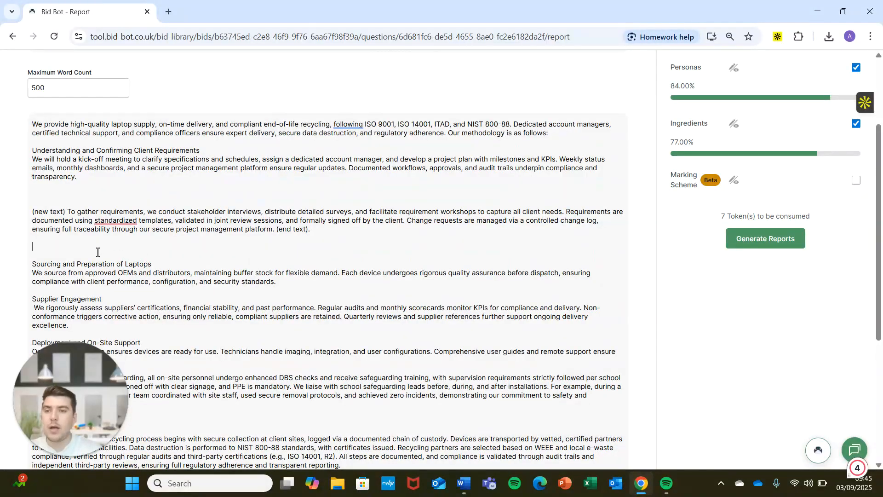
pyautogui.press('BackSpace')
pyautogui.press('BackSpace')
pyautogui.press('BackSpace')
pyautogui.press('BackSpace')
pyautogui.press('BackSpace')
pyautogui.press('BackSpace')
pyautogui.press('BackSpace')
pyautogui.press('BackSpace')
pyautogui.press('BackSpace')
pyautogui.press('BackSpace')
pyautogui.press('BackSpace')
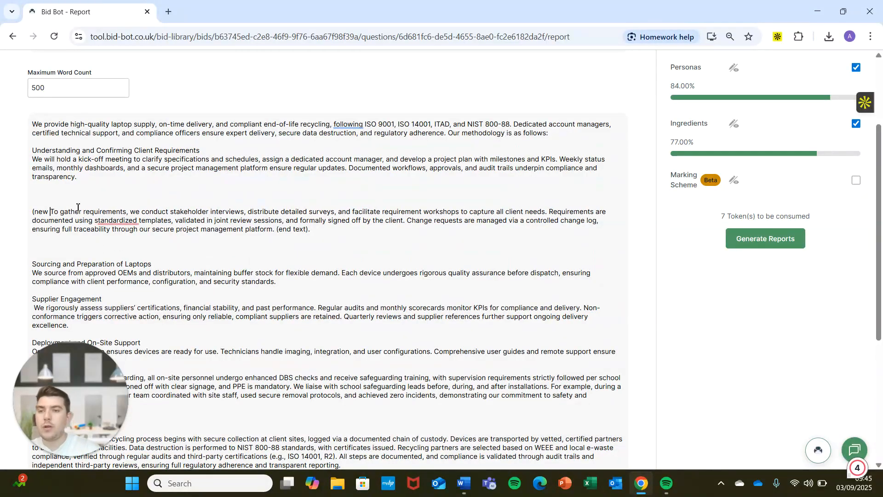
pyautogui.doubleClick(192, 229)
pyautogui.moveTo(343, 228); pyautogui.dragTo(284, 231)
pyautogui.press('BackSpace')
pyautogui.press('BackSpace')
pyautogui.press('BackSpace')
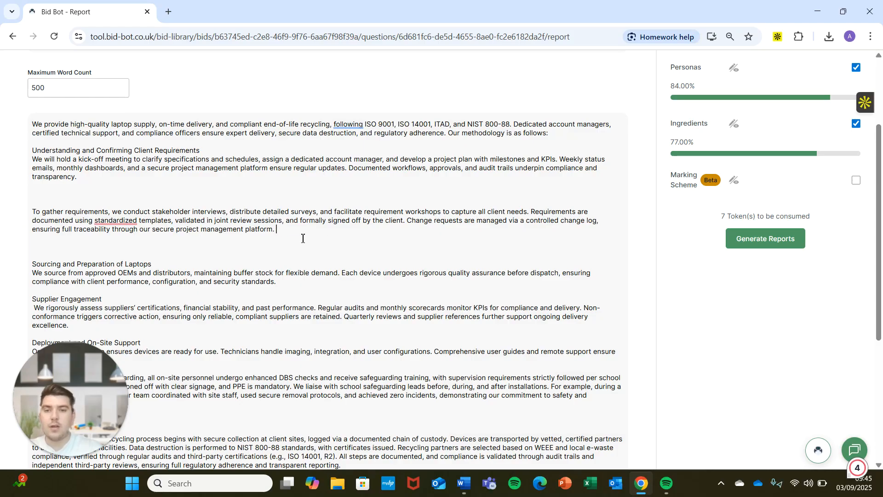
# Ask the Bid Bot chat to rewrite the copied requirements-gathering paragraph with the process owner, bullets for the rest and a 20% lower word count
pyautogui.tripleClick(175, 231)
pyautogui.hotkey('ctrl', 'c')
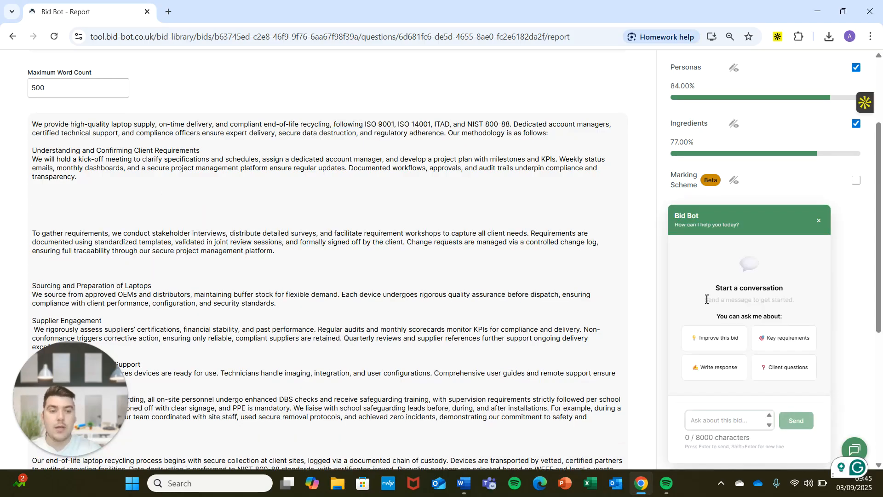
pyautogui.write('Ple')
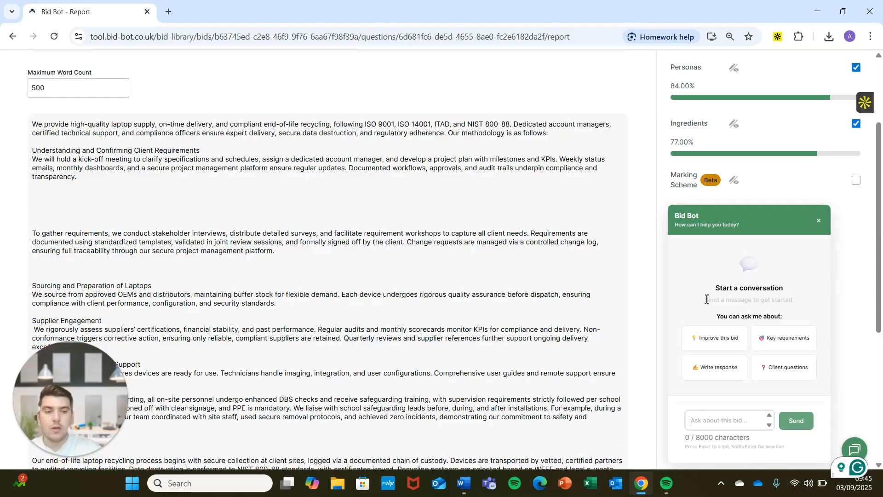
pyautogui.write('ase can you')
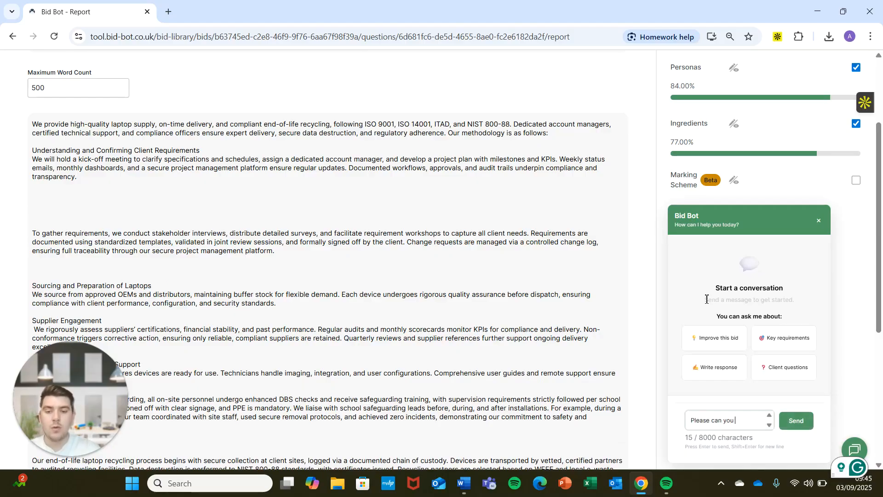
pyautogui.write(' provide this with a')
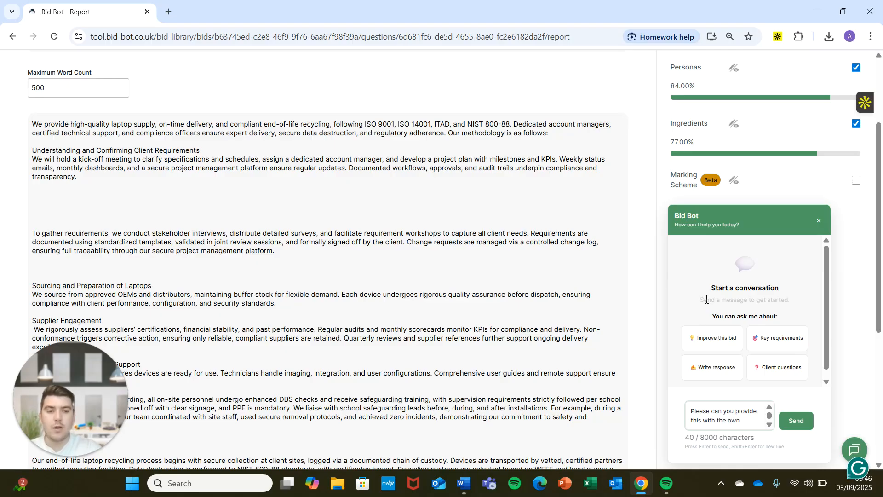
pyautogui.write('this process - and then')
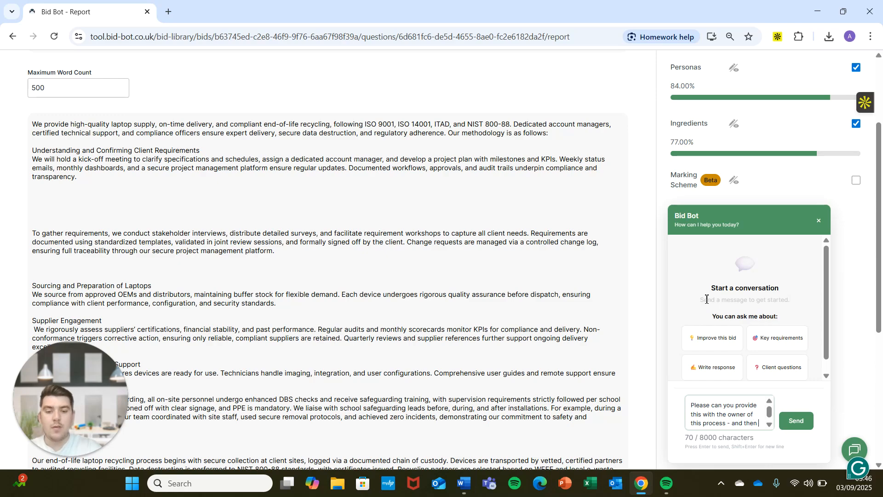
pyautogui.write('provide bullets for')
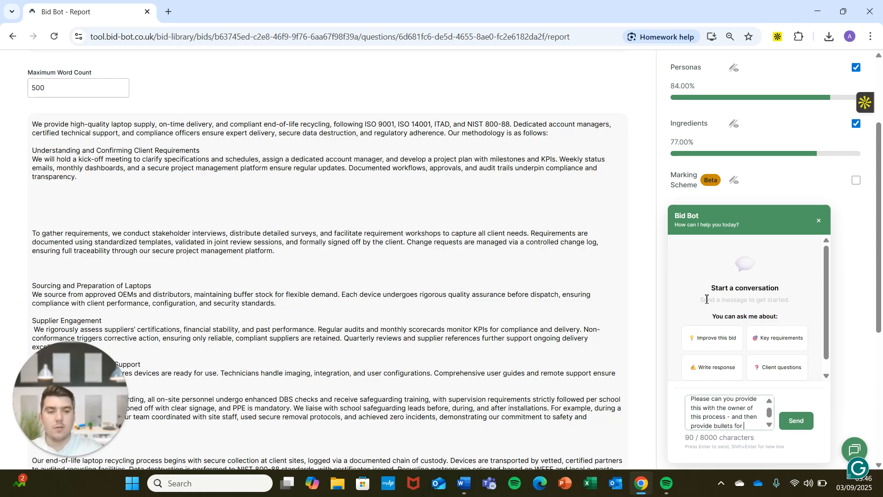
pyautogui.write('est and reduce the word count by 20% -')
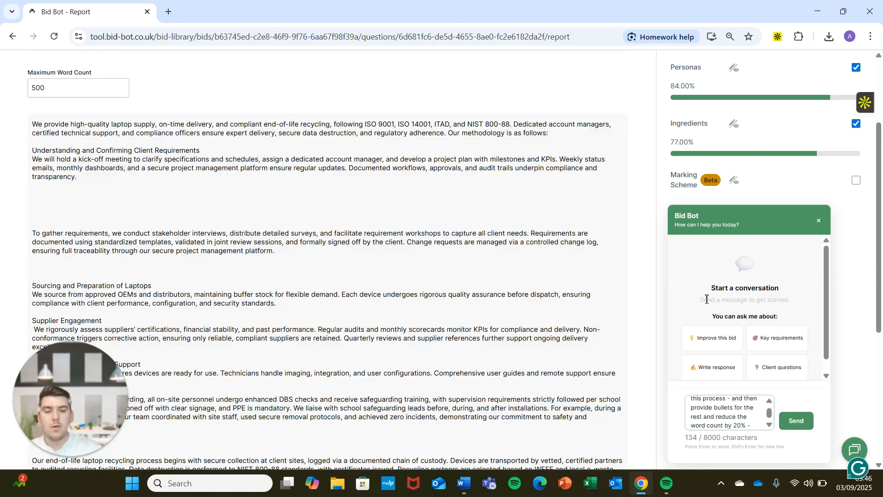
pyautogui.hotkey('ctrl', 'v')
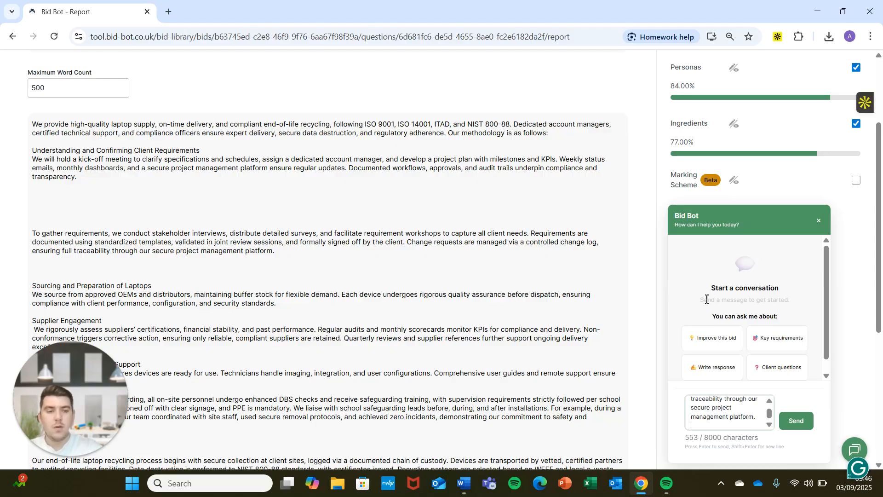
# Copy the chat's rewritten process owner line and bullets and paste them above the original requirements-gathering paragraph in the answer
pyautogui.click(106, 205)
pyautogui.scroll(1, 710, 120)
pyautogui.scroll(2, 710, 120)
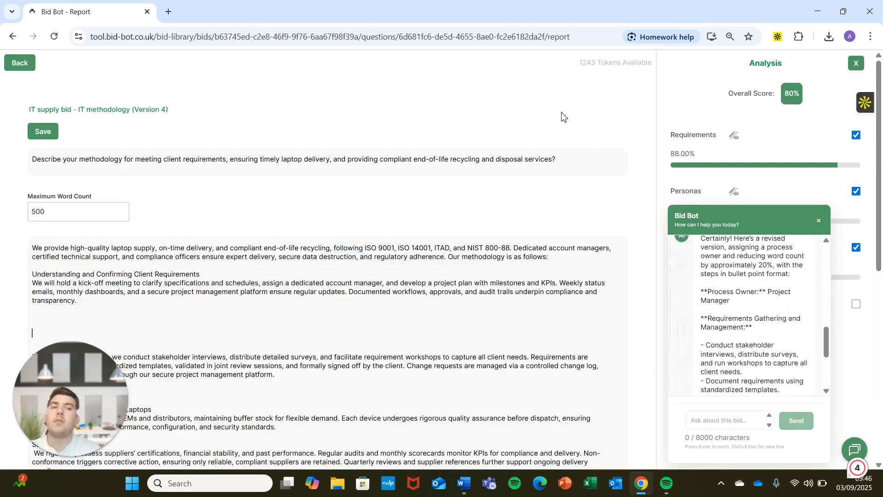
pyautogui.click(703, 332)
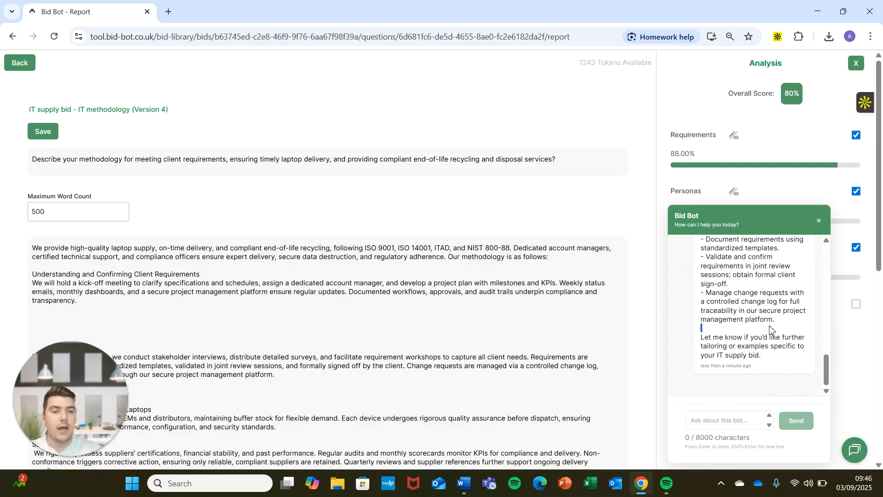
pyautogui.moveTo(771, 319); pyautogui.dragTo(699, 328)
pyautogui.hotkey('ctrl', 'c')
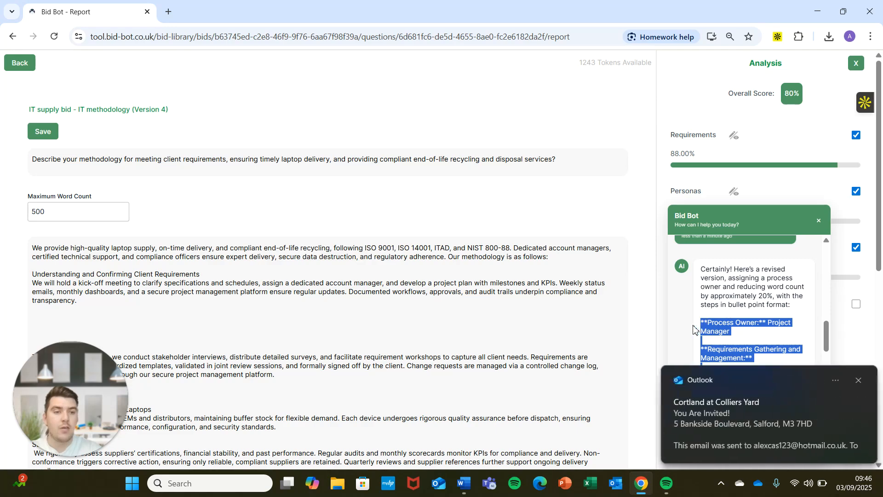
pyautogui.click(857, 381)
pyautogui.click(704, 322)
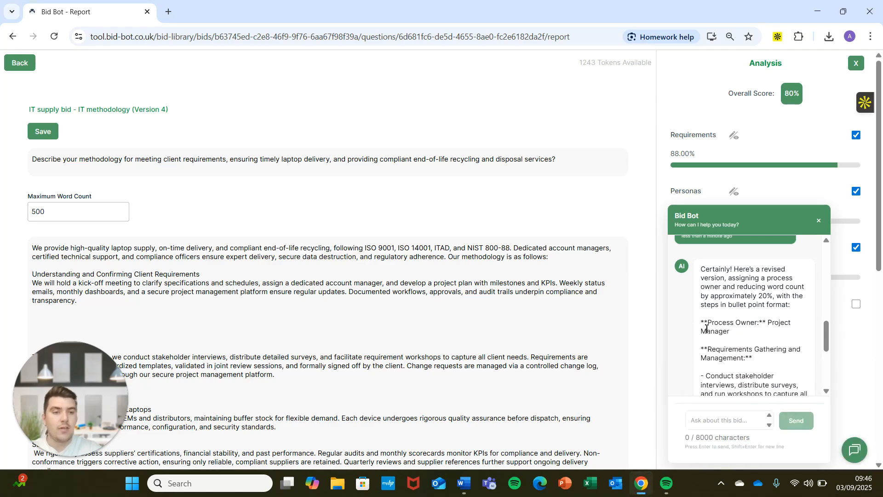
pyautogui.moveTo(701, 322); pyautogui.dragTo(782, 321)
pyautogui.click(233, 317)
pyautogui.scroll(-3, 148, 267)
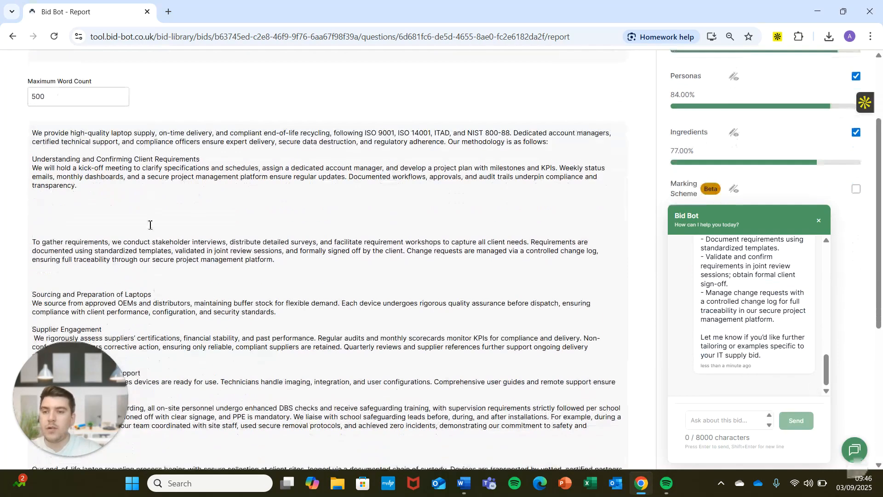
pyautogui.click(61, 218)
pyautogui.hotkey('ctrl', 'v')
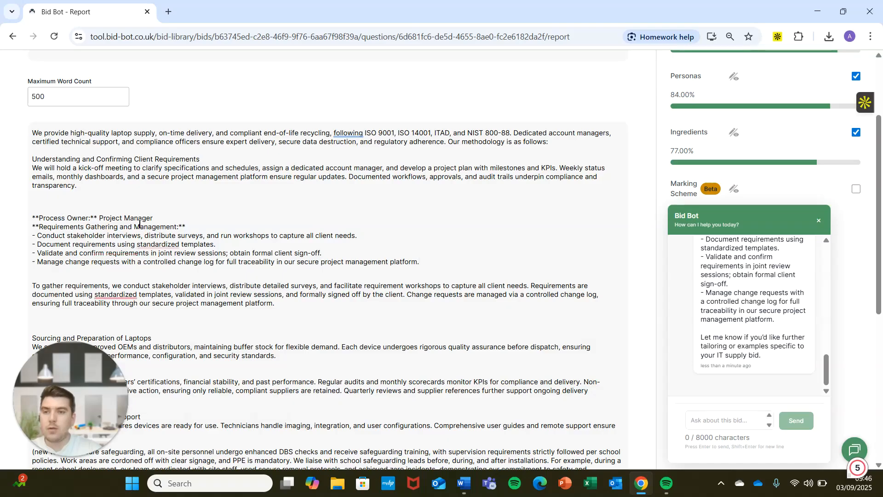
# Reword the pasted process owner text to read "Our Project Manager will oversee the following:"
pyautogui.tripleClick(95, 217)
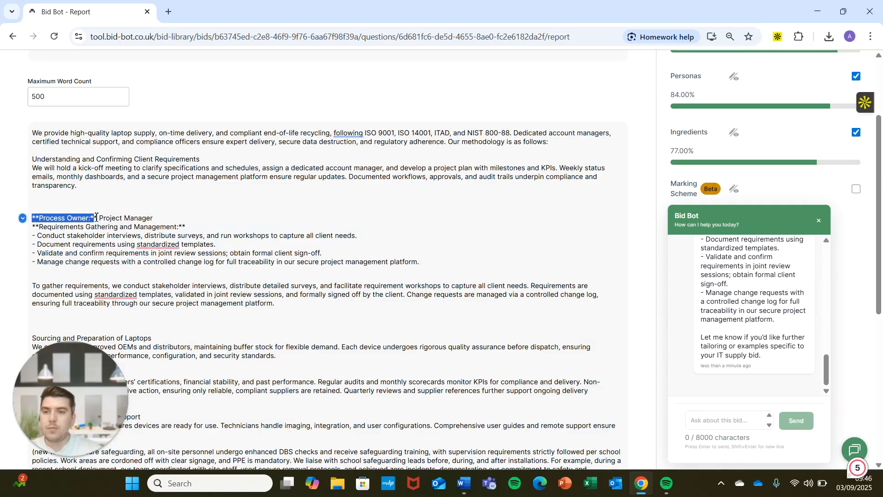
pyautogui.click(89, 245)
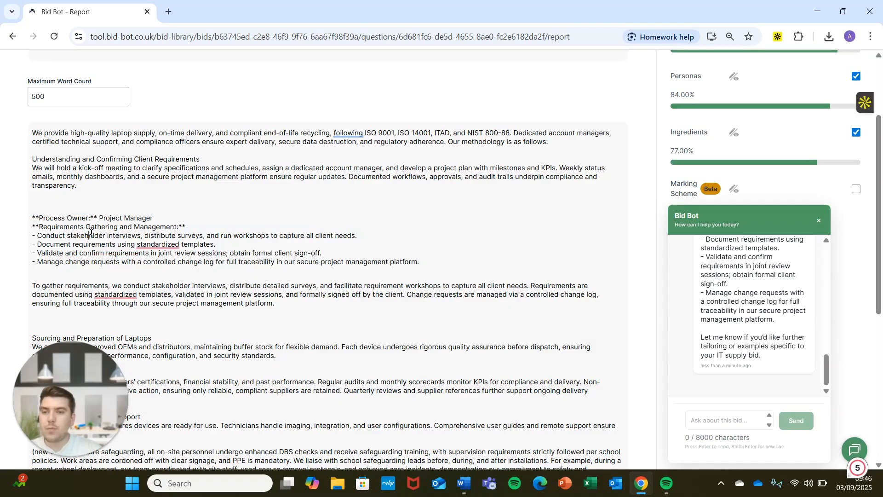
pyautogui.click(98, 215)
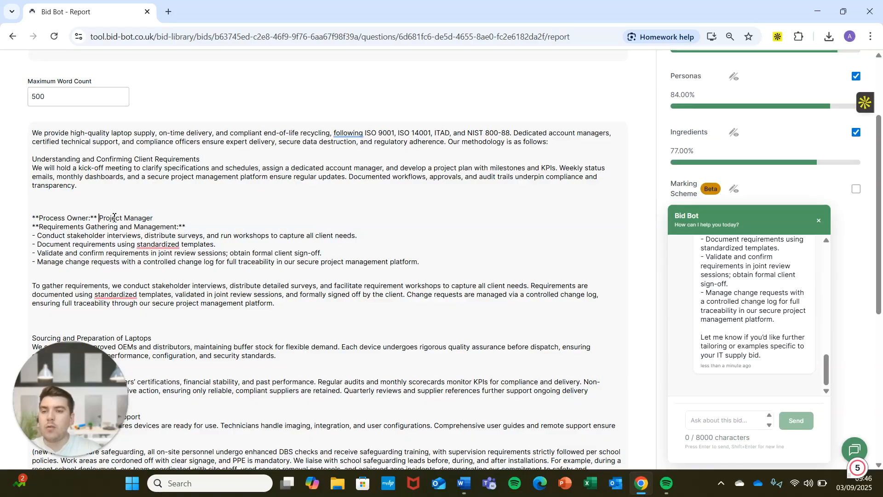
pyautogui.moveTo(151, 246)
pyautogui.write('Our Project')
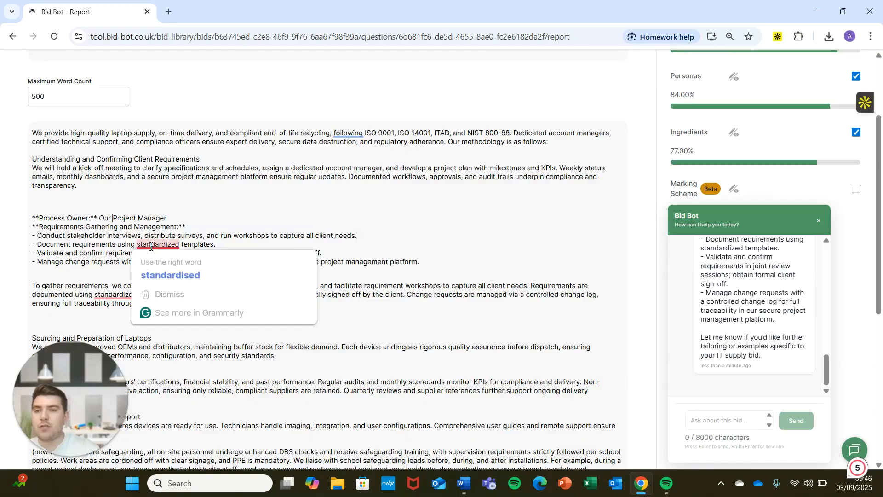
pyautogui.write(' Manager will ove')
pyautogui.write('rsee the fol')
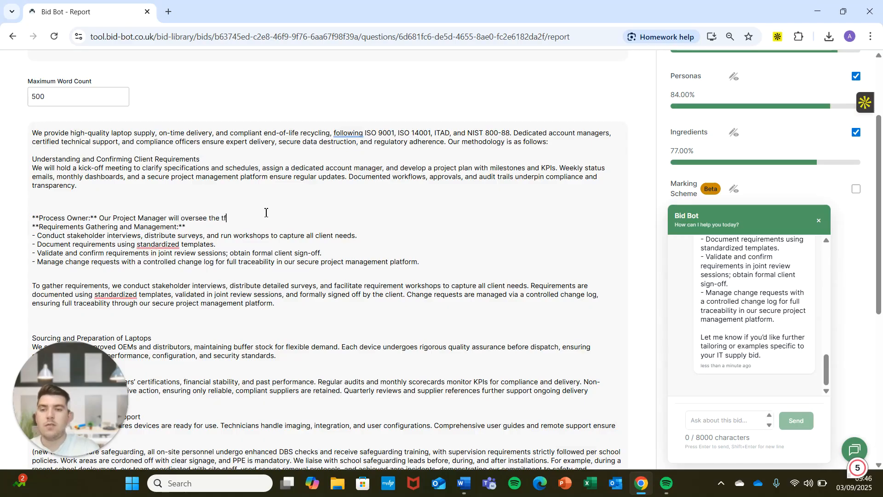
pyautogui.write('lowing:')
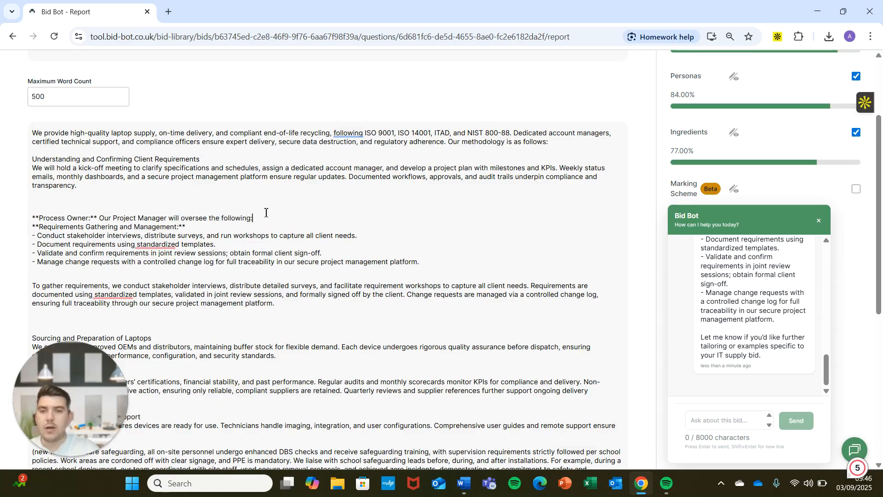
# Join "Requirements Gathering and Management:" to the Project Manager line with a dash, removing its asterisks and the first colon
pyautogui.press('BackSpace')
pyautogui.press('BackSpace')
pyautogui.press('BackSpace')
pyautogui.press('Delete')
pyautogui.write('-')
pyautogui.click(412, 218)
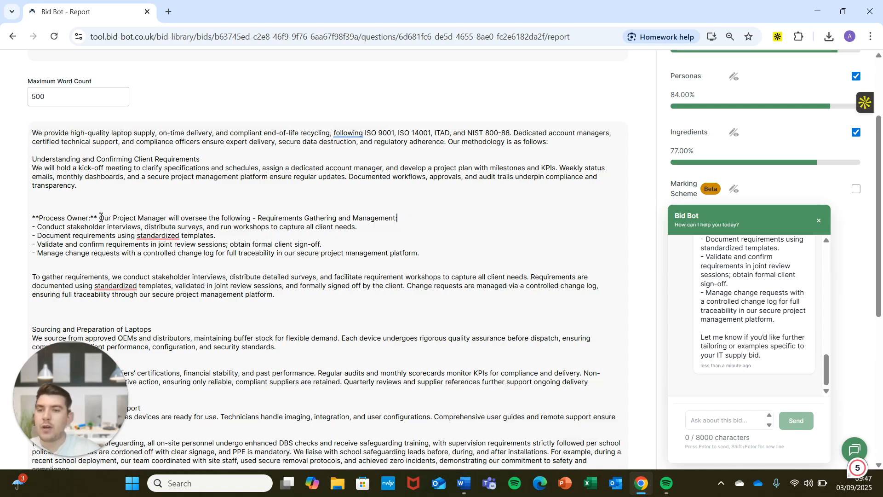
# Delete the "**Process Owner:**" label before "Our Project Manager" and tidy the blank line spacing above it
pyautogui.press('BackSpace')
pyautogui.press('BackSpace')
pyautogui.press('BackSpace')
pyautogui.press('BackSpace')
pyautogui.press('BackSpace')
pyautogui.press('BackSpace')
pyautogui.press('BackSpace')
pyautogui.press('BackSpace')
pyautogui.press('BackSpace')
pyautogui.press('BackSpace')
pyautogui.press('BackSpace')
pyautogui.press('BackSpace')
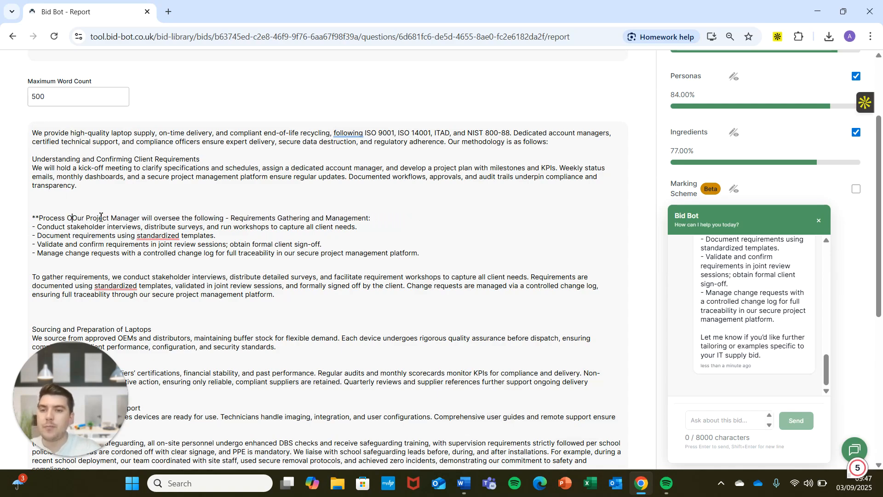
pyautogui.press('BackSpace')
pyautogui.press('BackSpace')
pyautogui.press('BackSpace')
pyautogui.press('BackSpace')
pyautogui.press('BackSpace')
pyautogui.press('BackSpace')
pyautogui.press('BackSpace')
pyautogui.press('BackSpace')
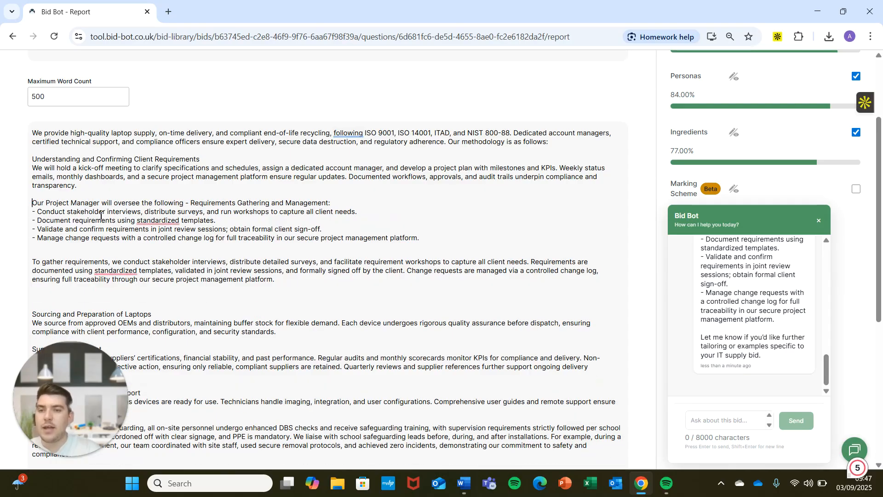
pyautogui.press('Return')
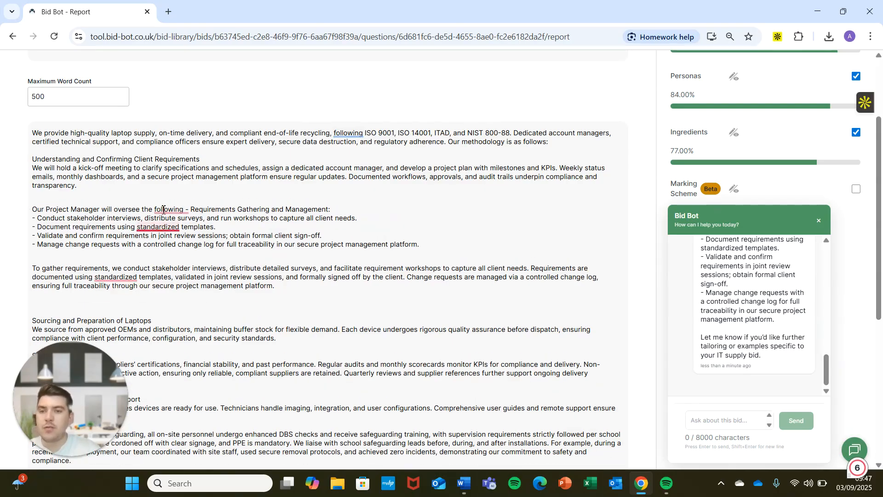
# Delete the original "To gather requirements" paragraph and the surplus blank lines before "Sourcing and Preparation of Laptops"
pyautogui.click(79, 235)
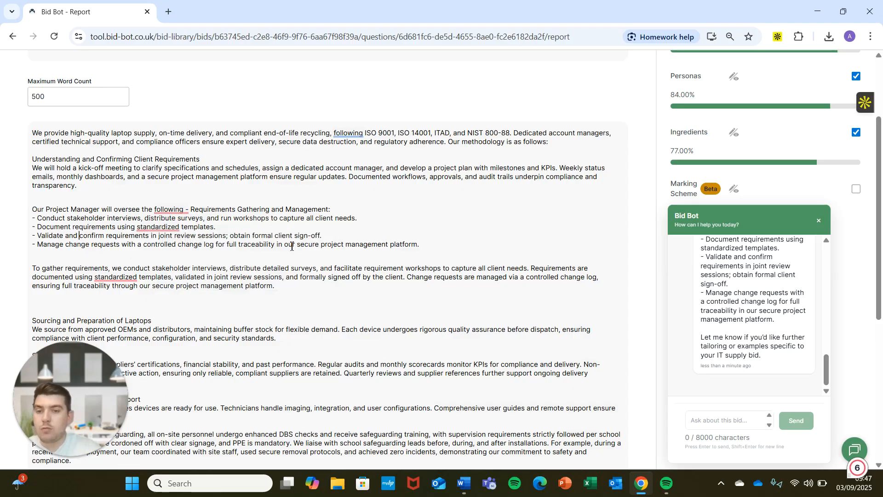
pyautogui.click(190, 262)
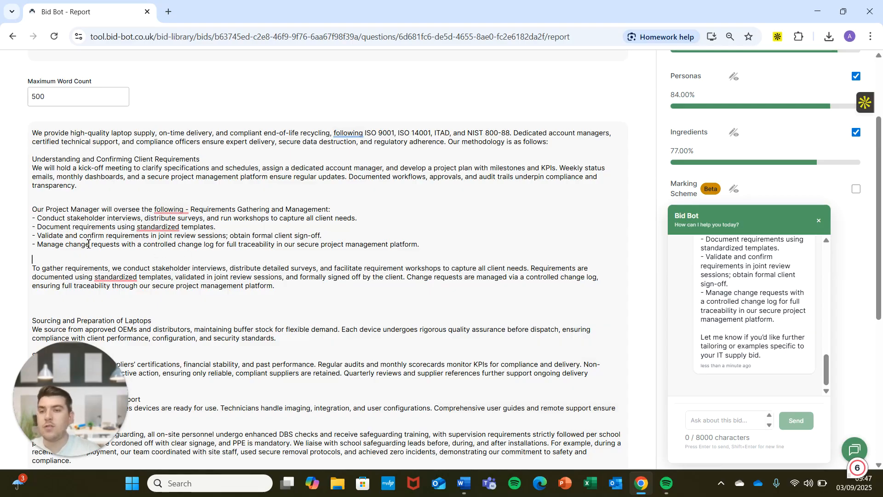
pyautogui.doubleClick(62, 269)
pyautogui.click(44, 216)
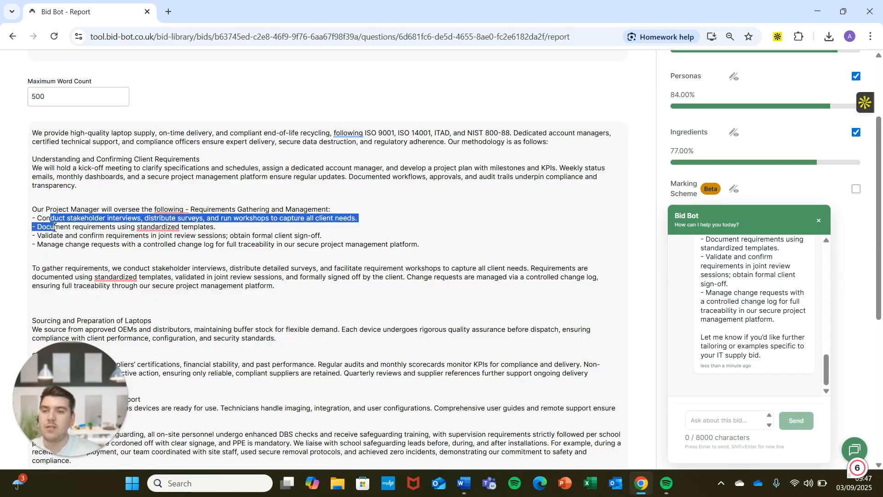
pyautogui.tripleClick(55, 219)
pyautogui.tripleClick(67, 270)
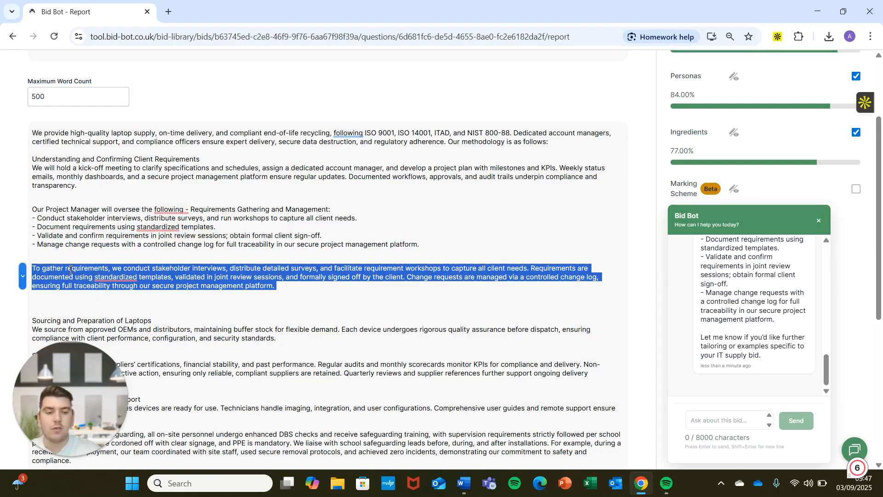
pyautogui.press('BackSpace')
pyautogui.press('Delete')
pyautogui.press('Delete')
pyautogui.press('Delete')
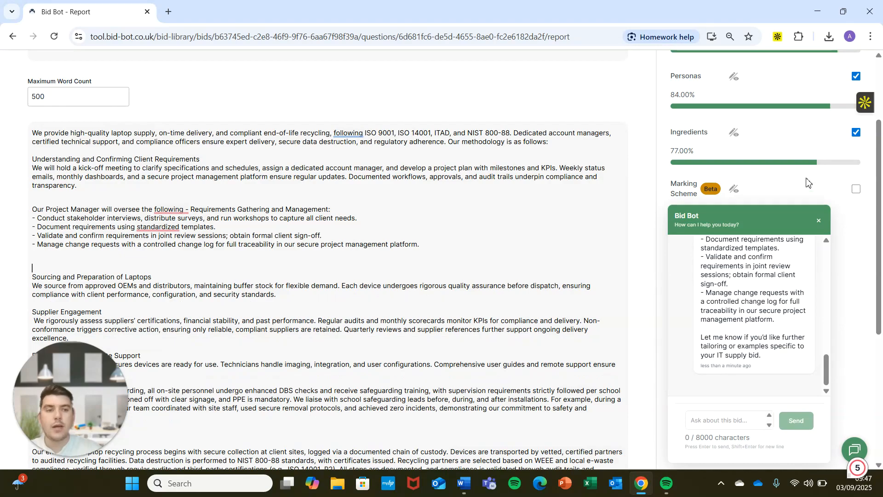
# Close the Bid Bot chat to uncover the analysis overview and dismiss the energy saver notification
pyautogui.click(819, 220)
pyautogui.scroll(2, 680, 206)
pyautogui.scroll(1, 679, 205)
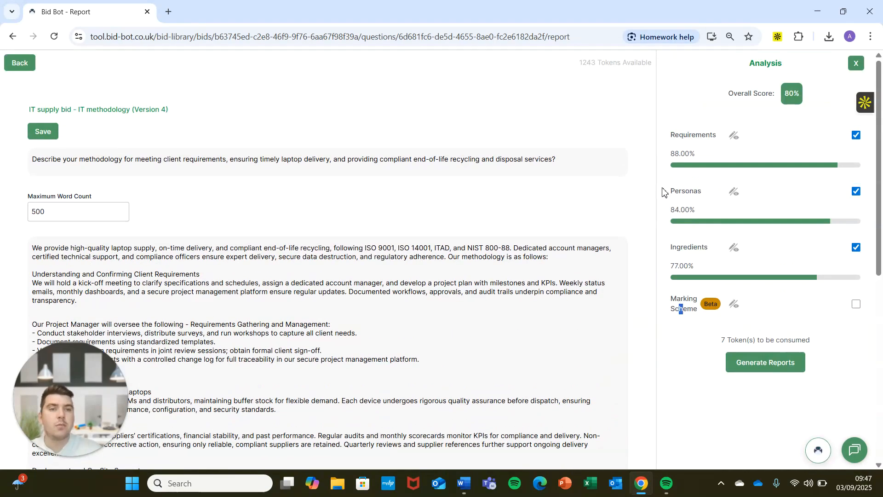
pyautogui.scroll(-1, 655, 223)
pyautogui.scroll(1, 655, 223)
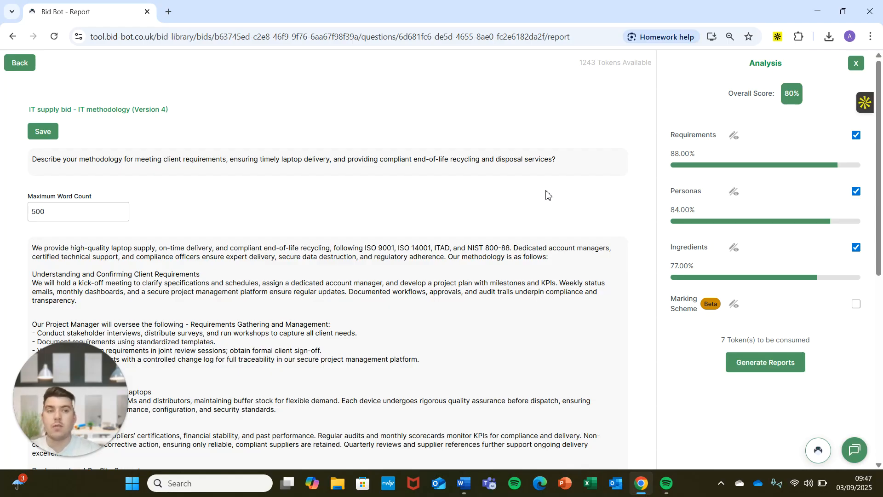
pyautogui.scroll(-1, 487, 205)
pyautogui.scroll(1, 519, 167)
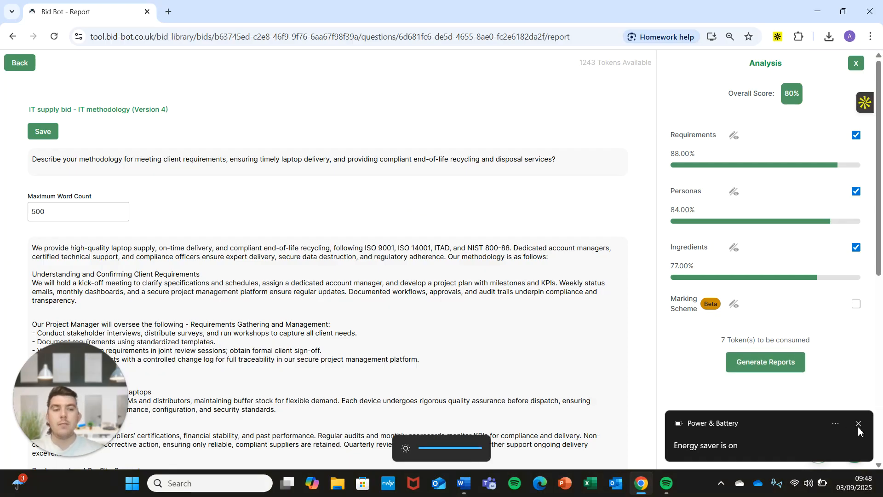
pyautogui.click(858, 424)
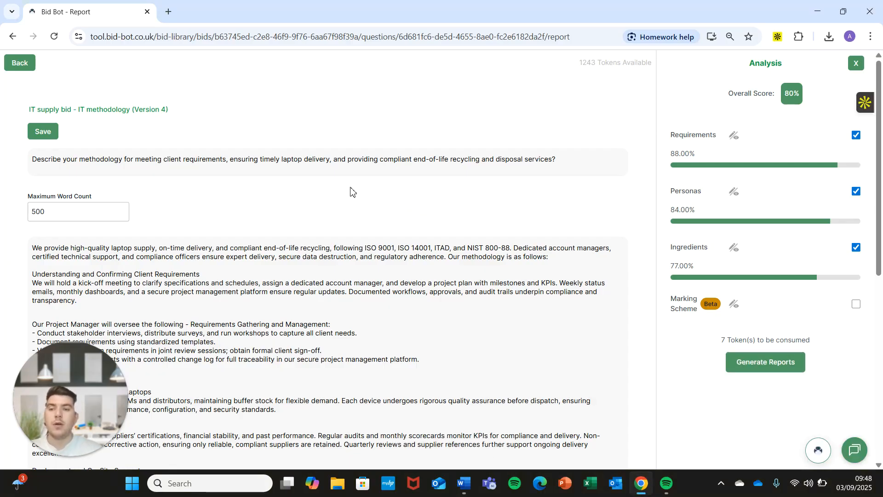